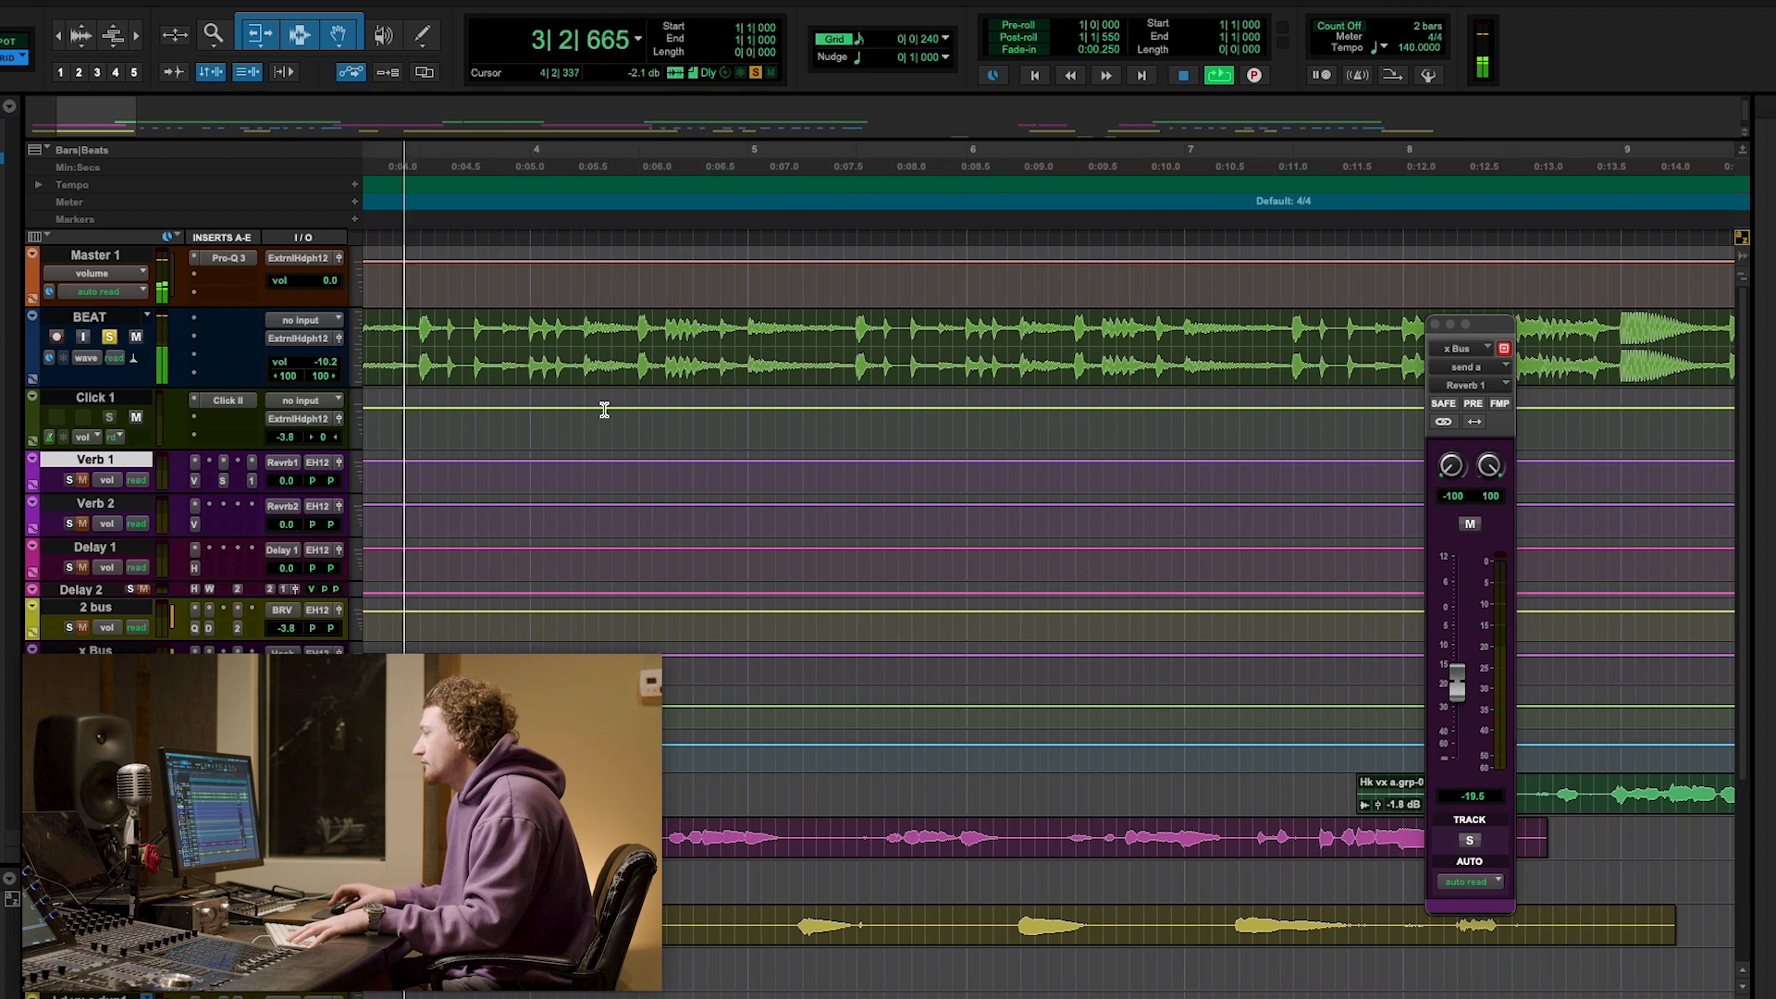
Enlarge the BEAT track's height to inspect its waveform across more of the song's timeline.
left_click_drag(236, 386, 258, 502)
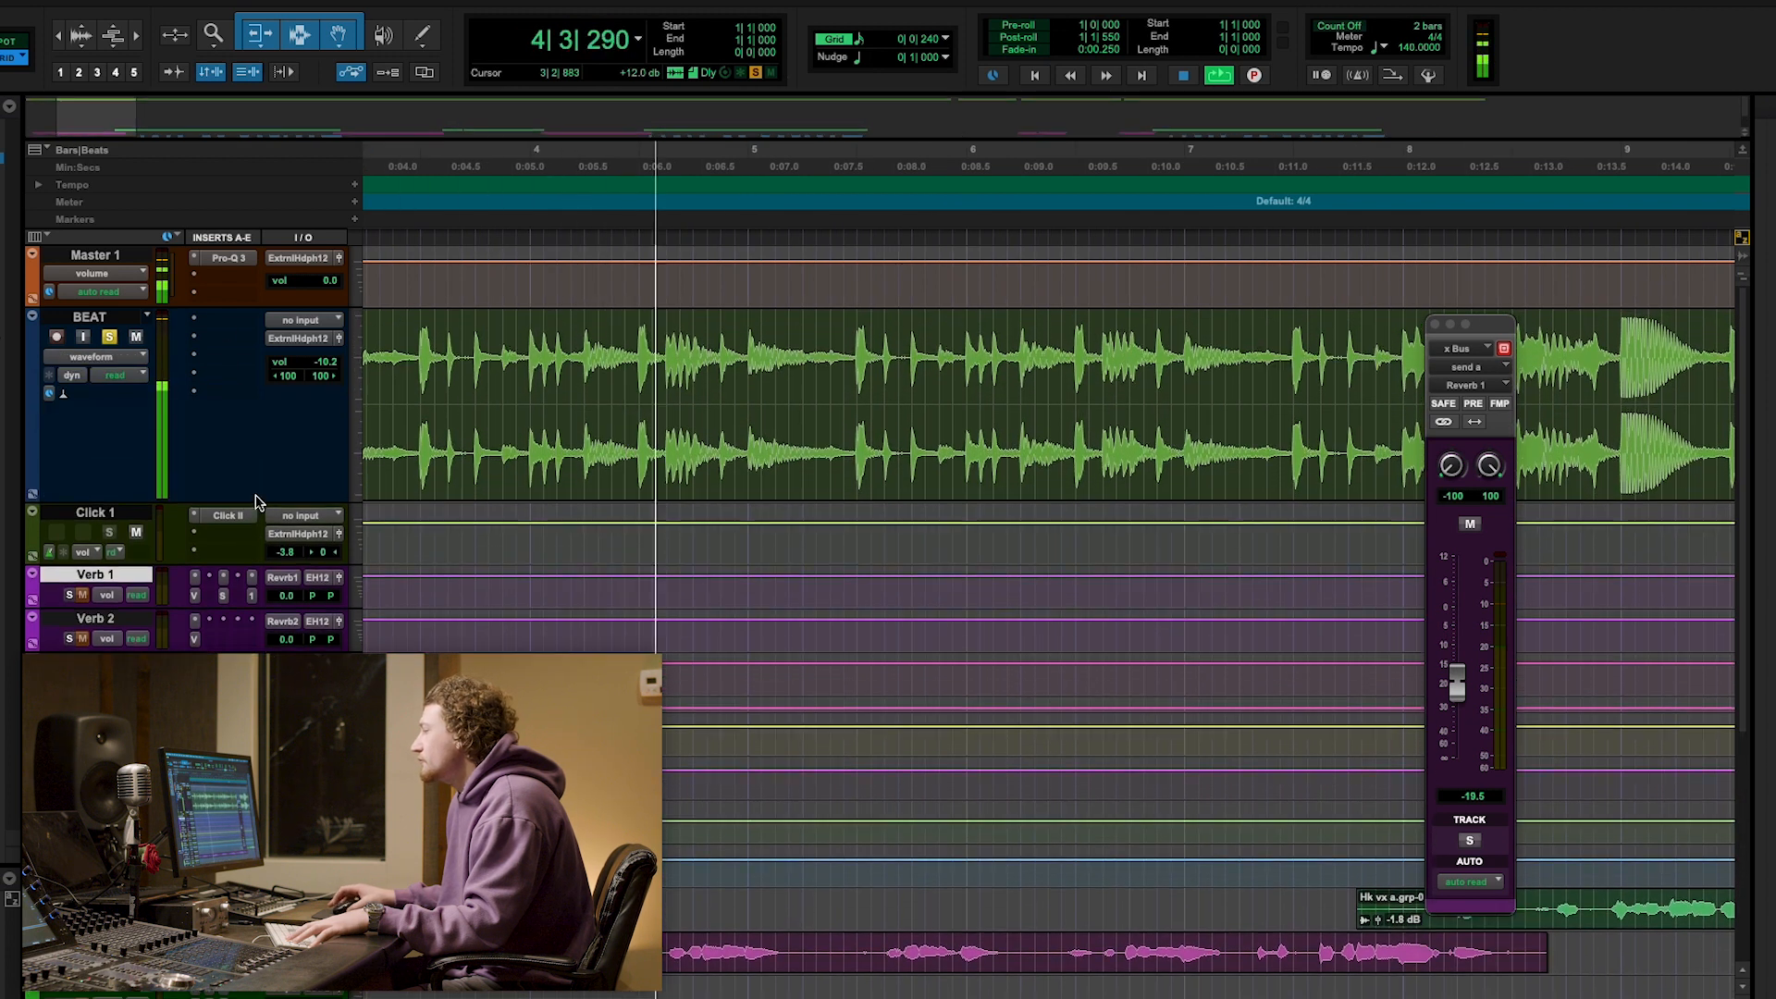
scroll(748, 476, "right", 3)
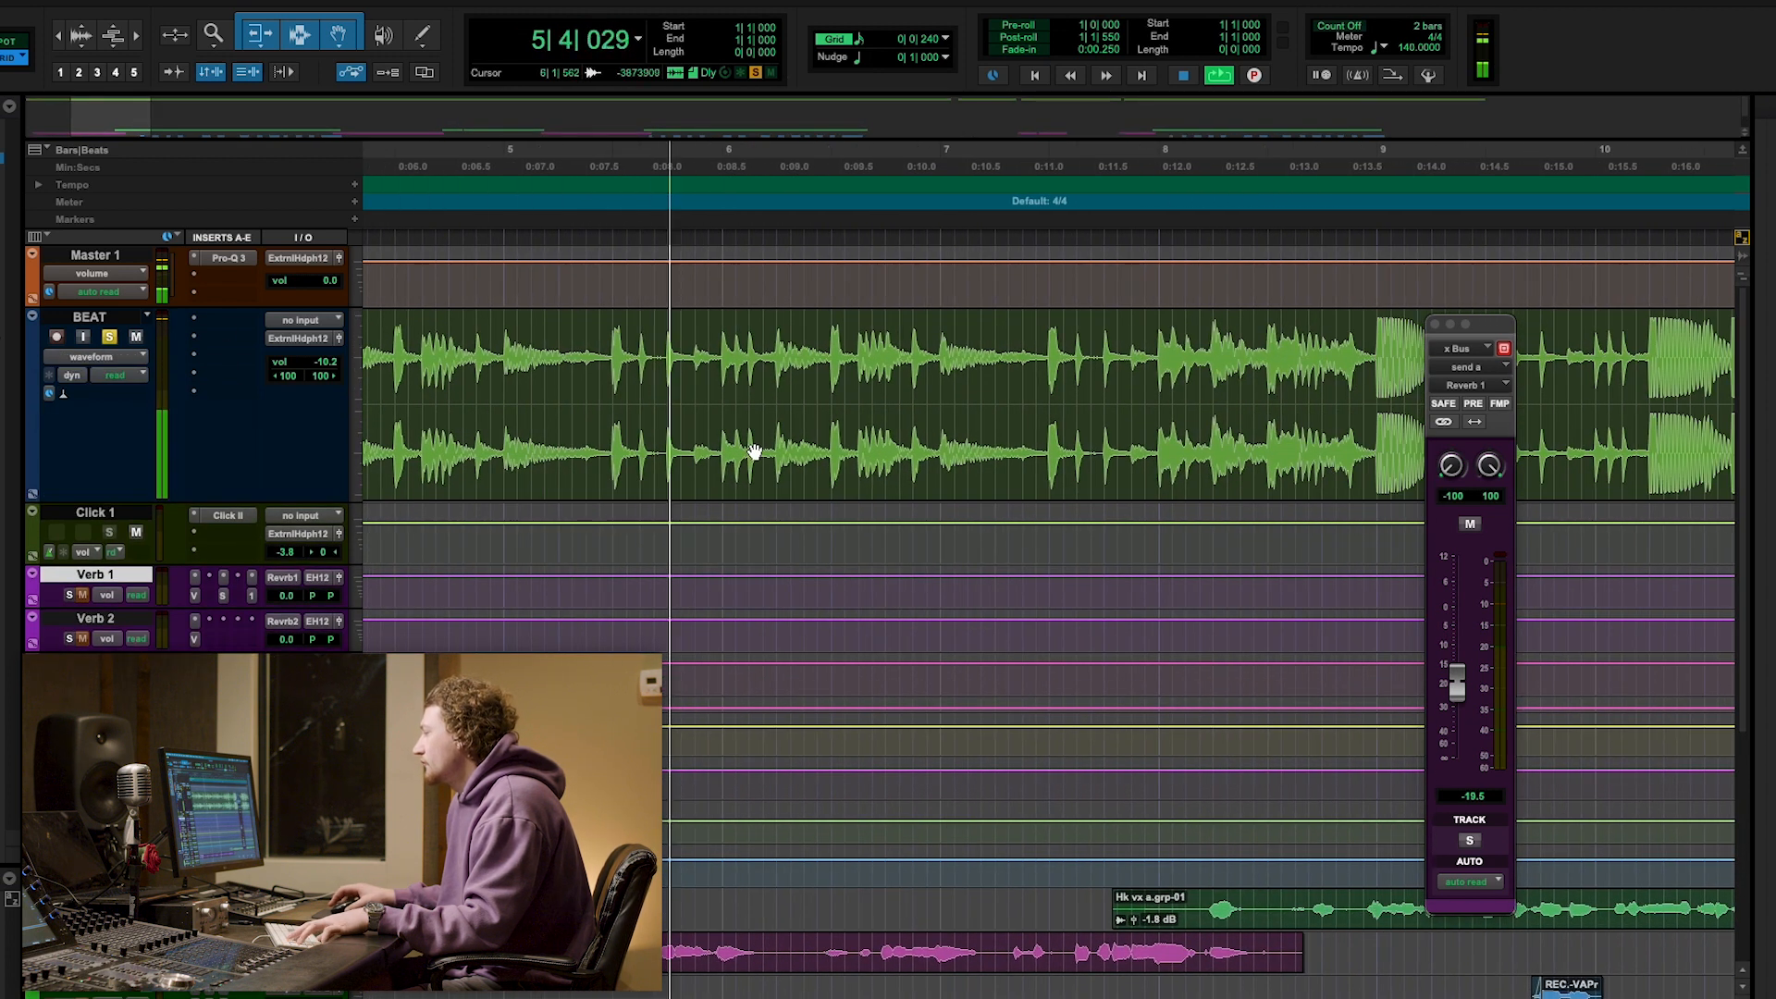
key("r")
scroll(766, 432, "right", 5)
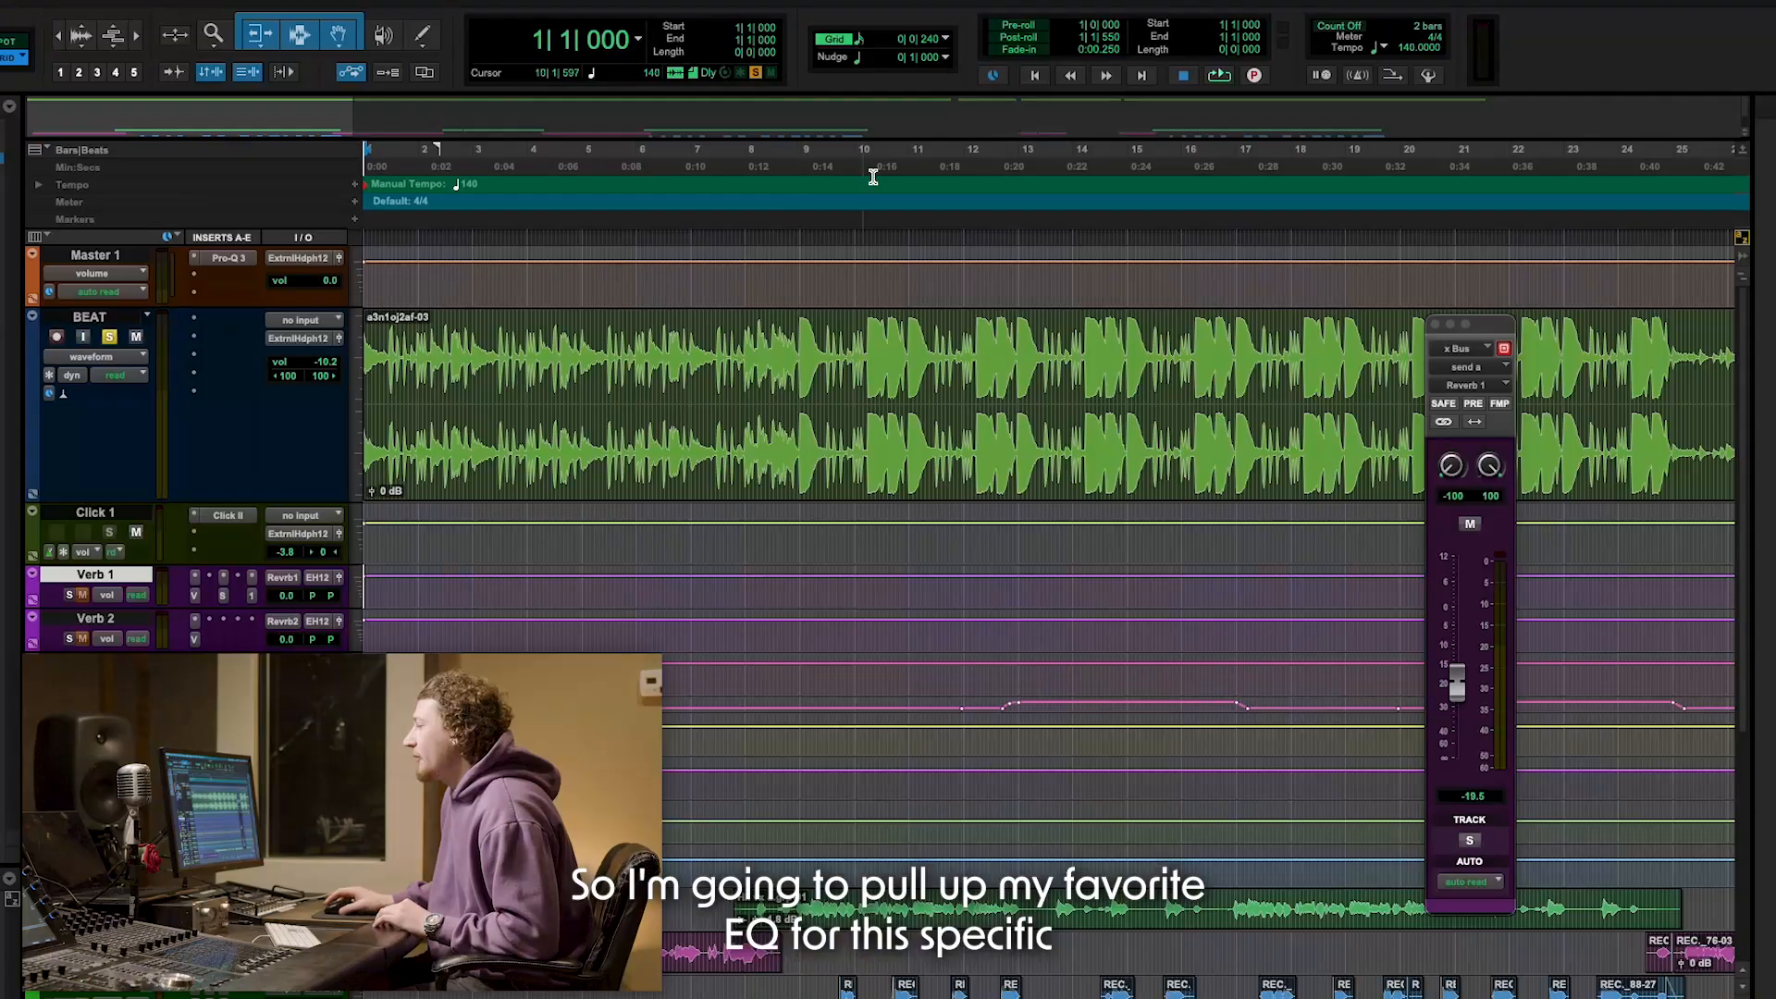
Insert the stereo multichannel FabFilter Pro-Q 3 EQ in the first insert slot of the BEAT track.
left_click(195, 324)
mouse_move(277, 320)
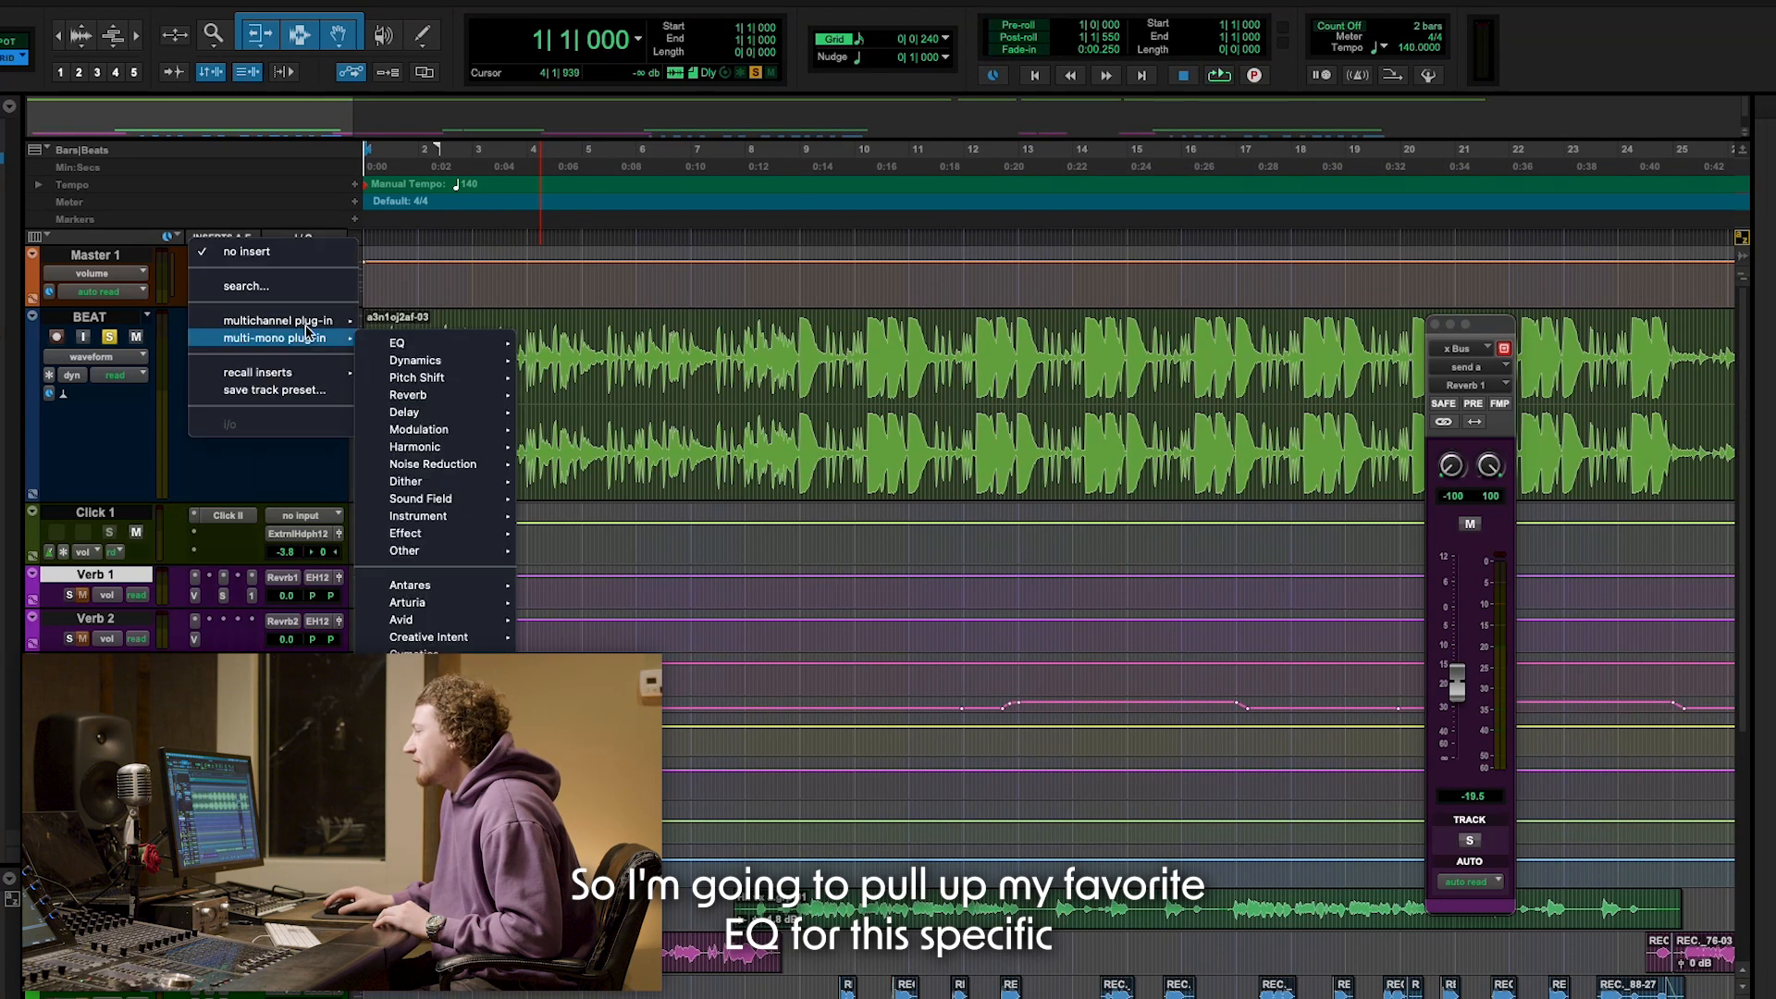
mouse_move(435, 325)
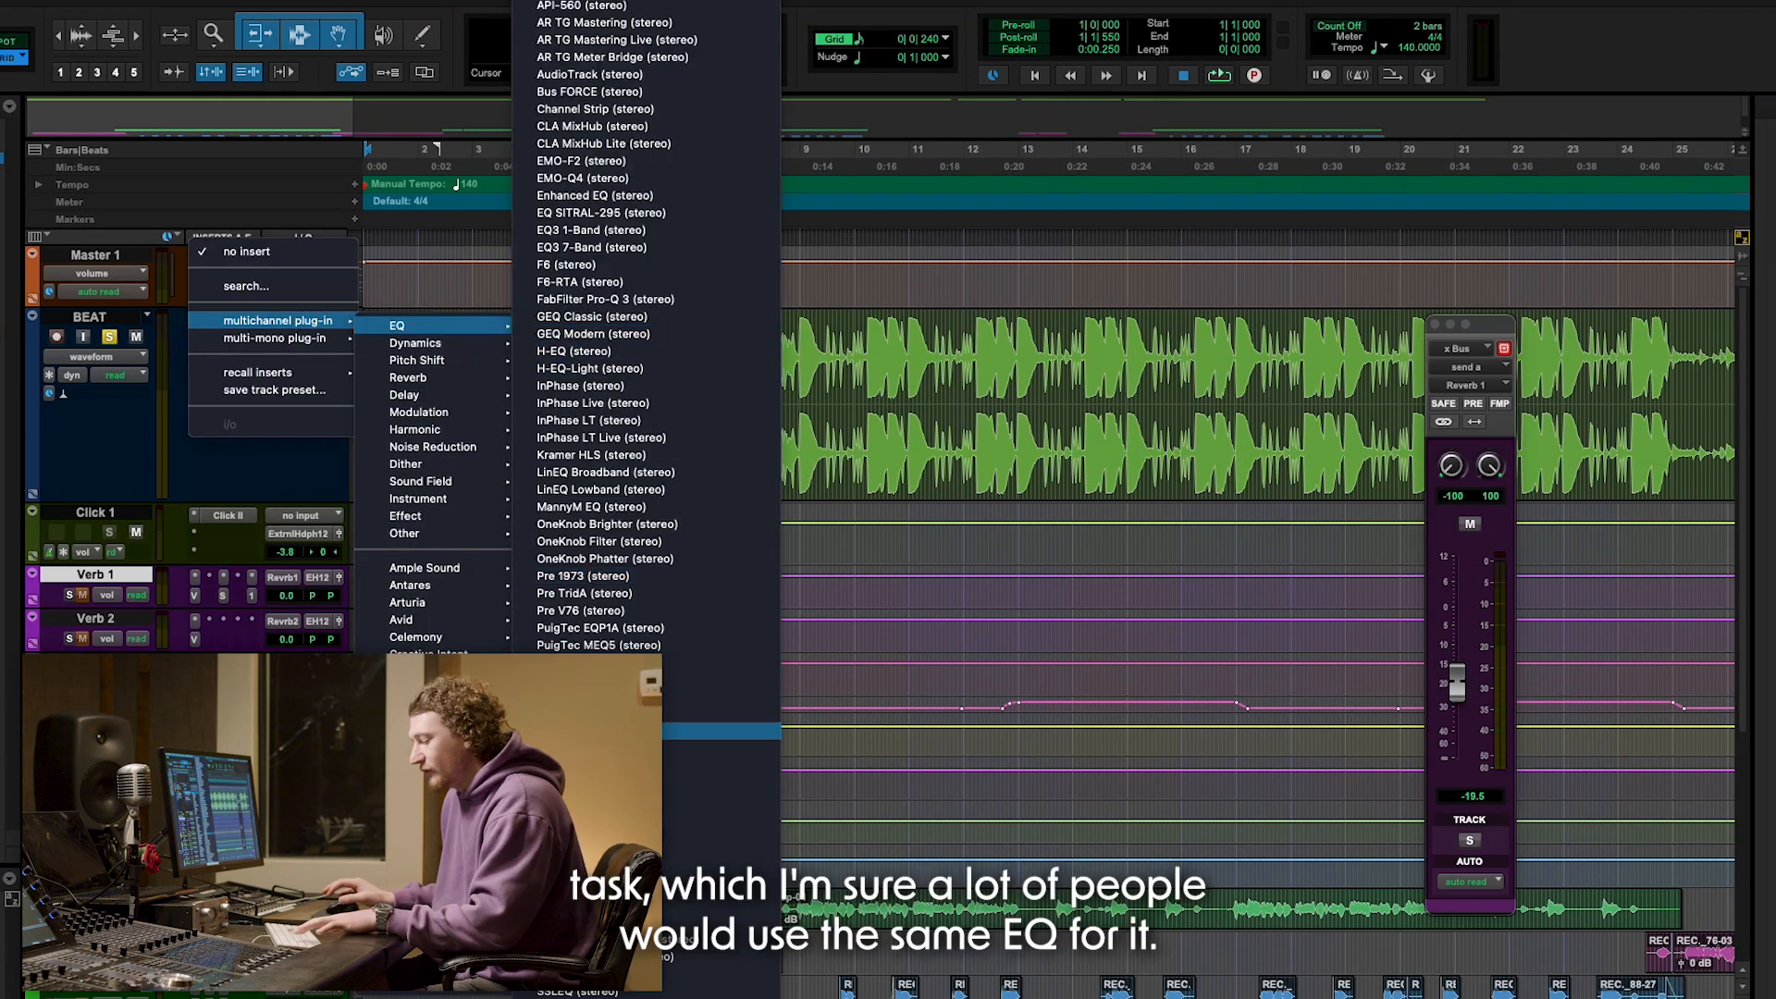
left_click(636, 301)
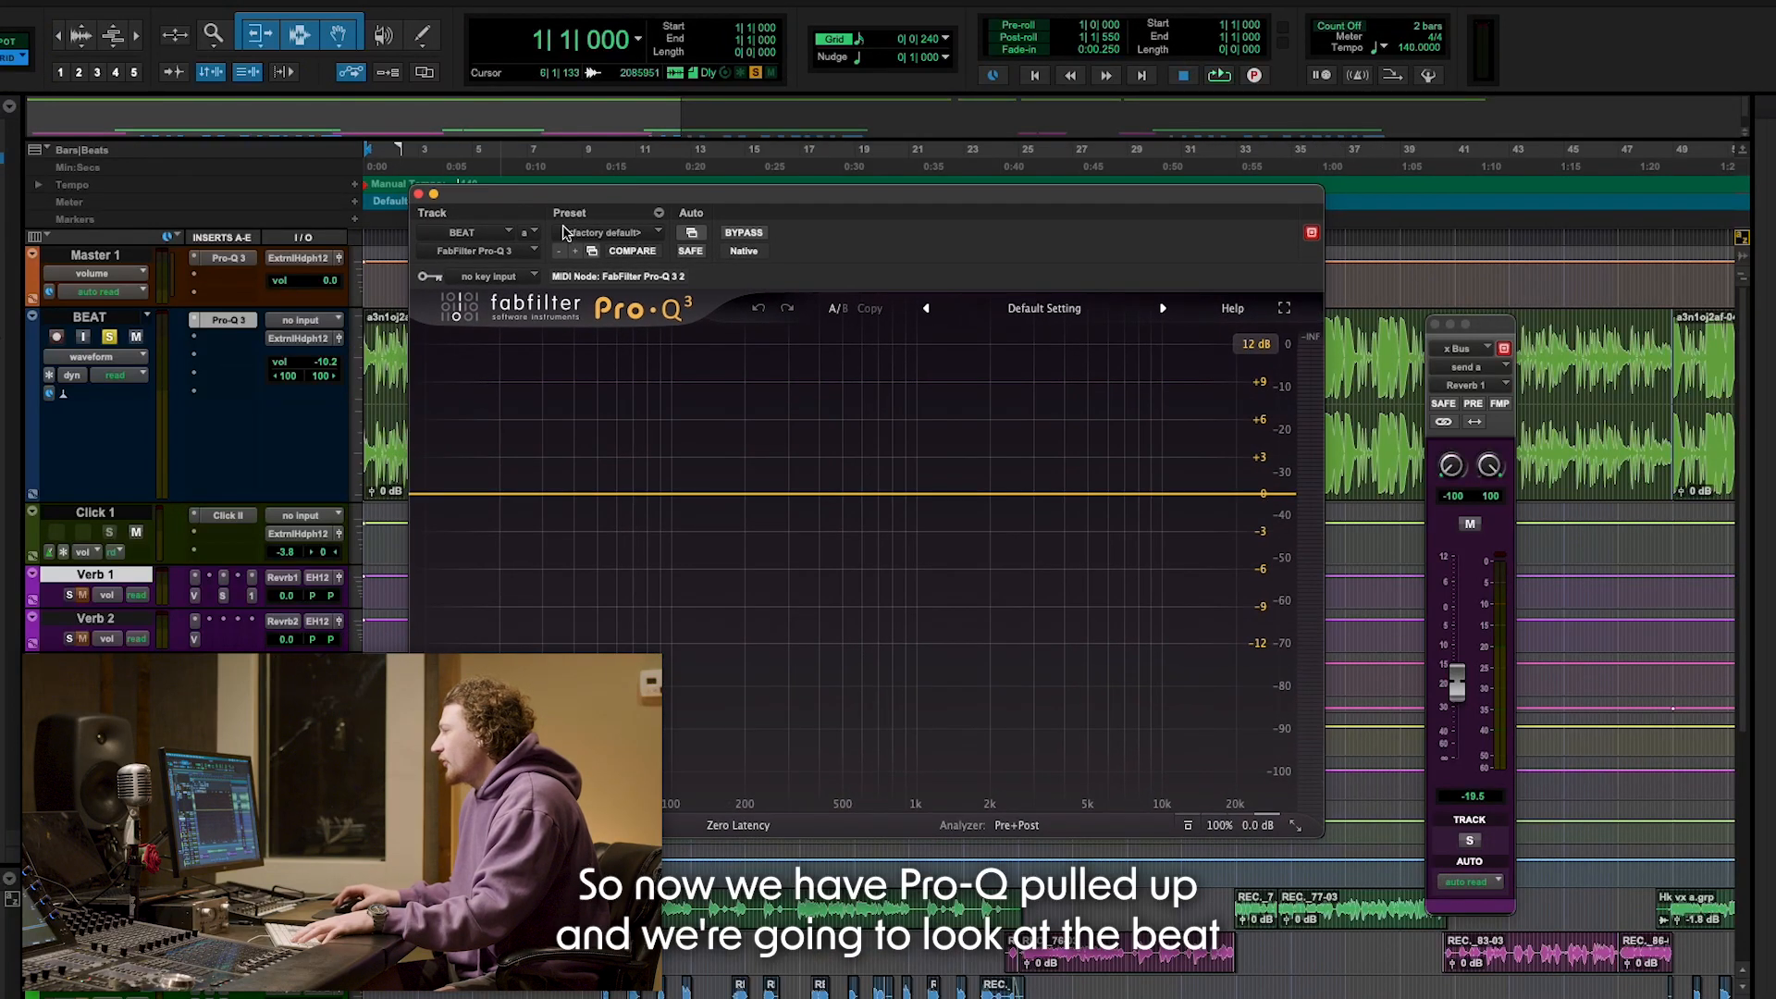
Play the beat's intro from about bar 3 and examine its frequency peaks in the Pro-Q 3 analyzer.
left_click_drag(556, 196, 645, 234)
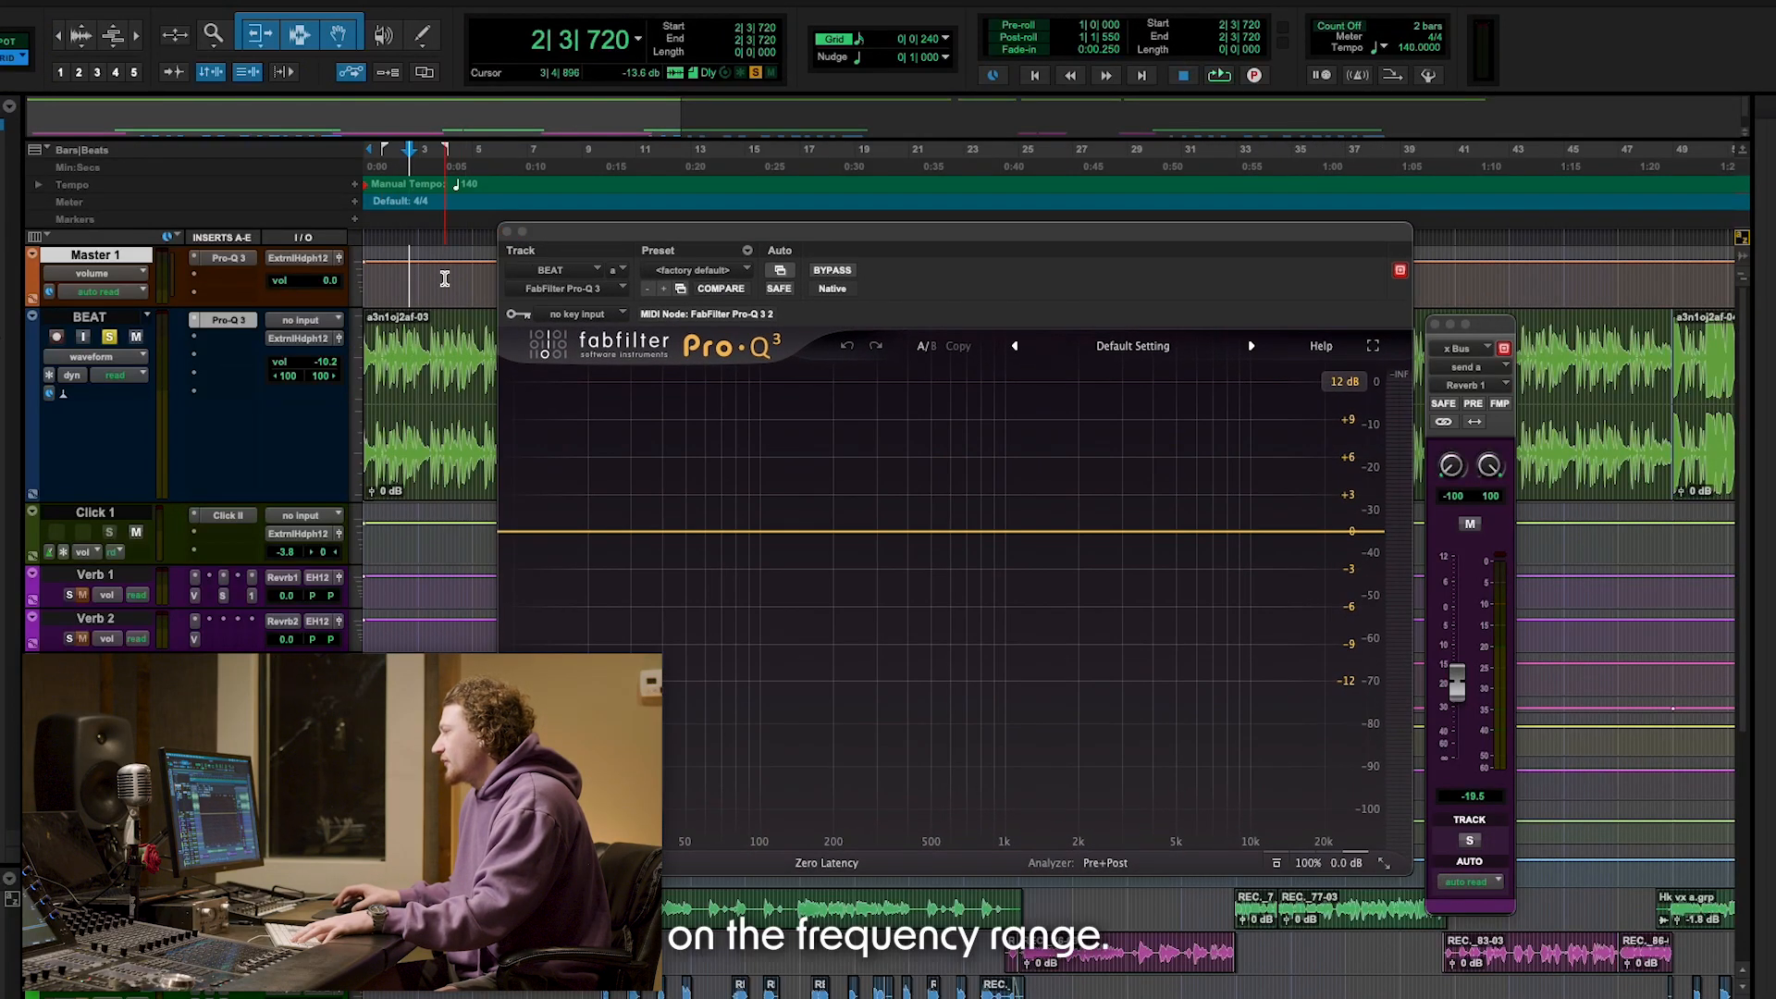
key("space")
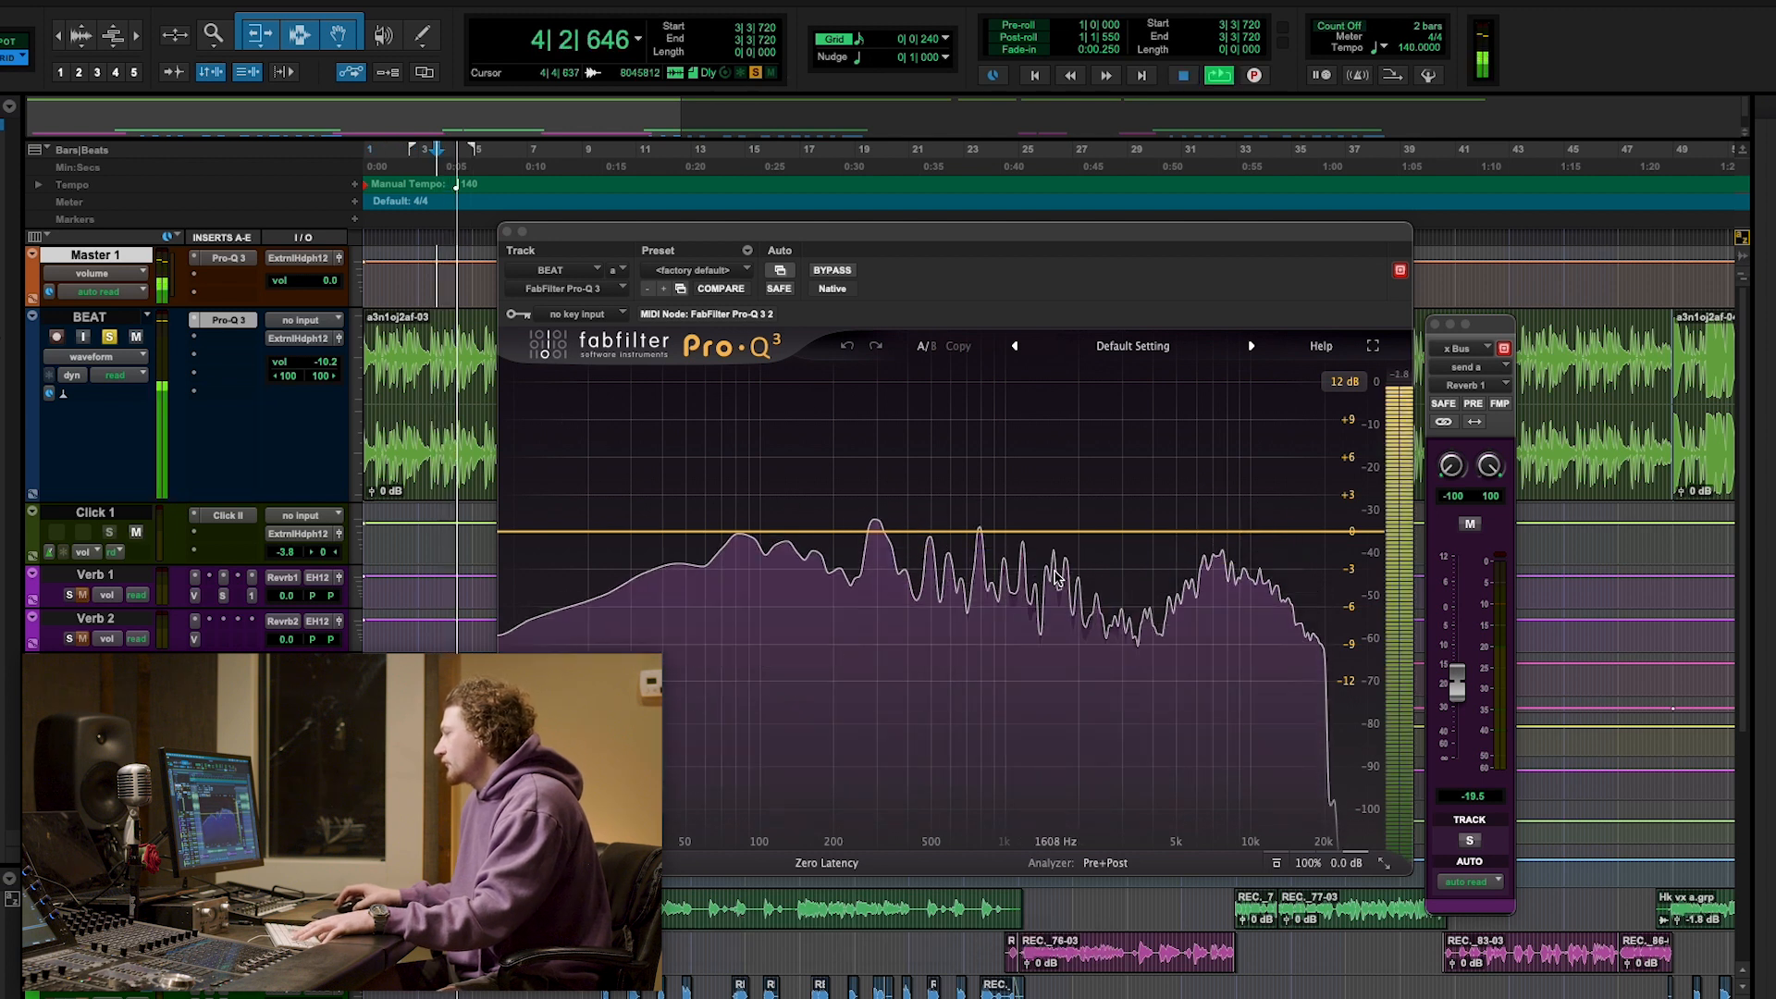
left_click_drag(1058, 578, 1058, 579)
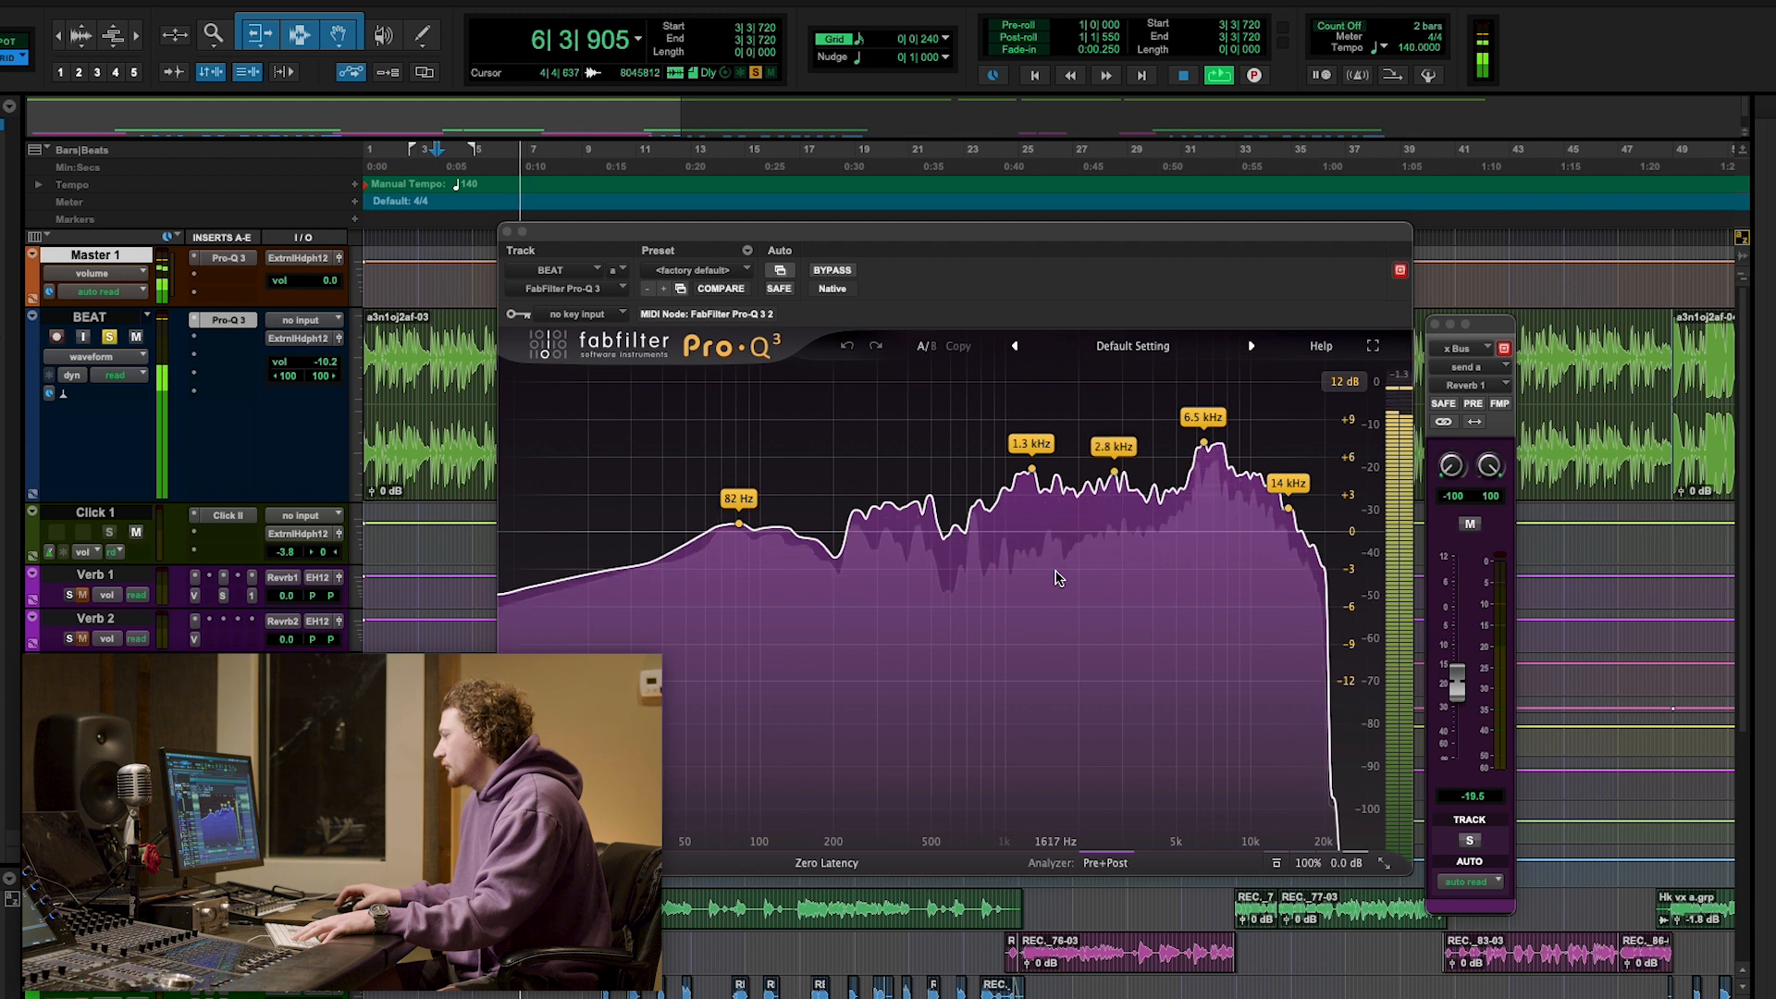
key("space")
Play the bass section of the beat from about bar 8 and examine its low end in the analyzer.
left_click_drag(912, 231, 877, 475)
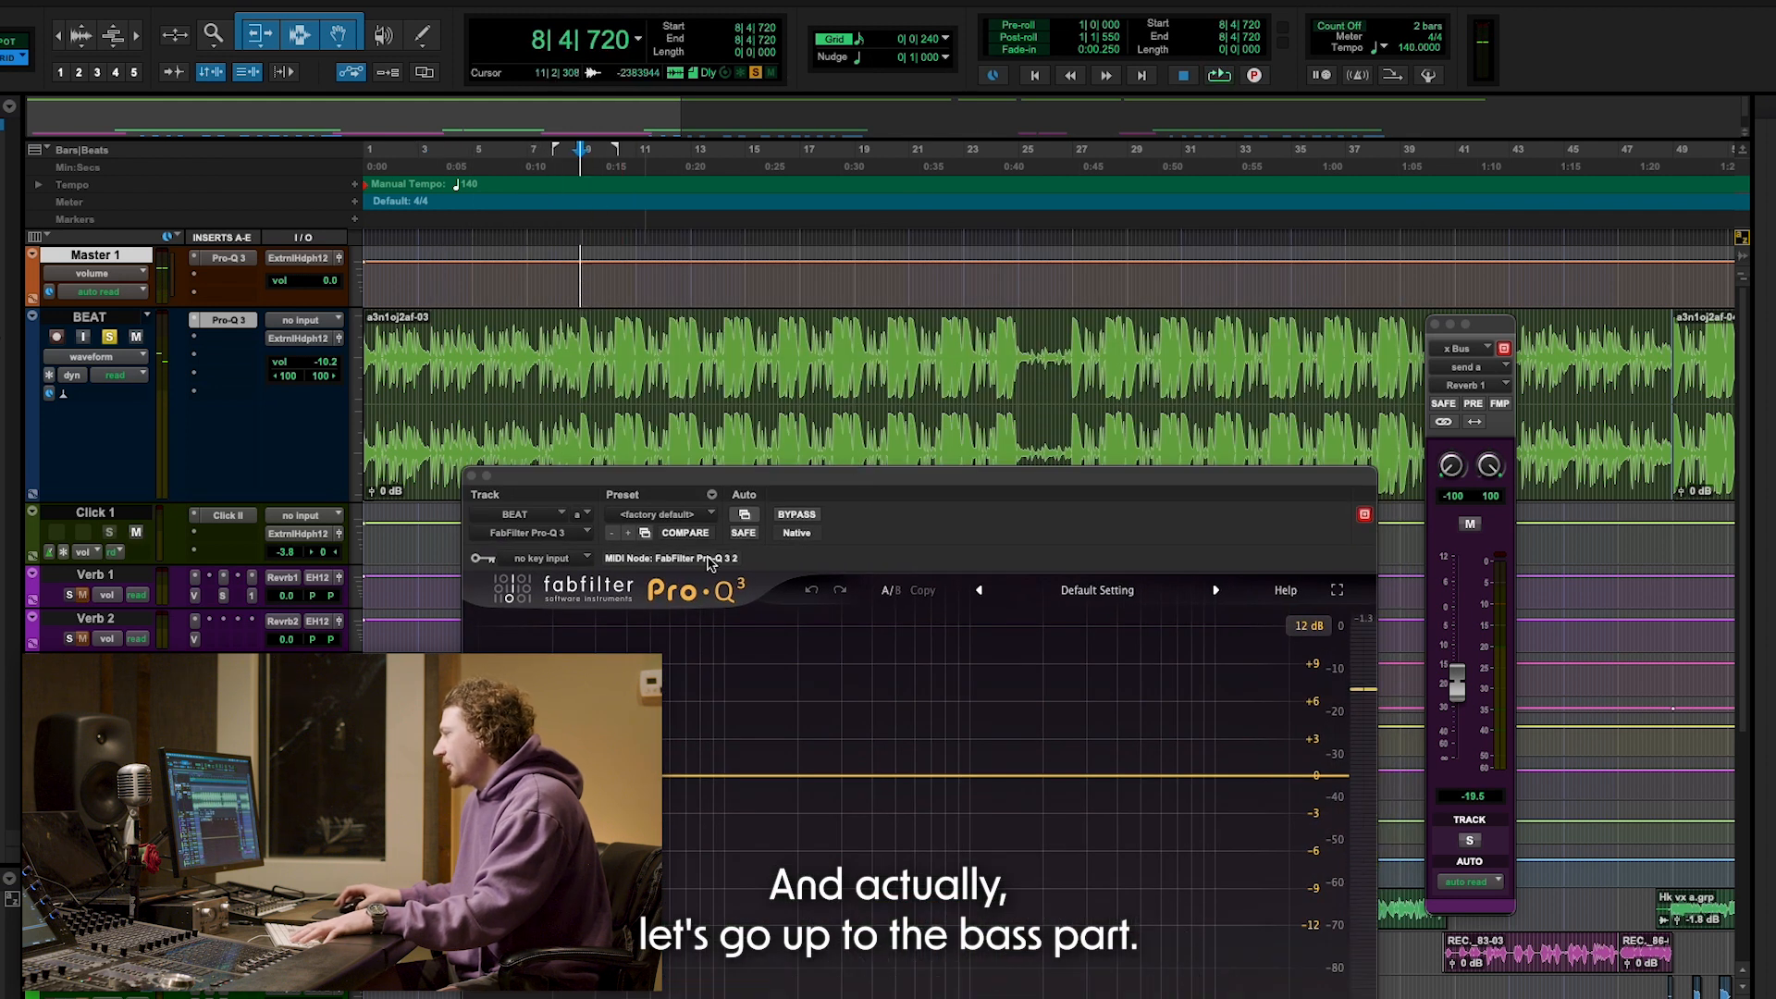
key("space")
left_click_drag(708, 563, 755, 379)
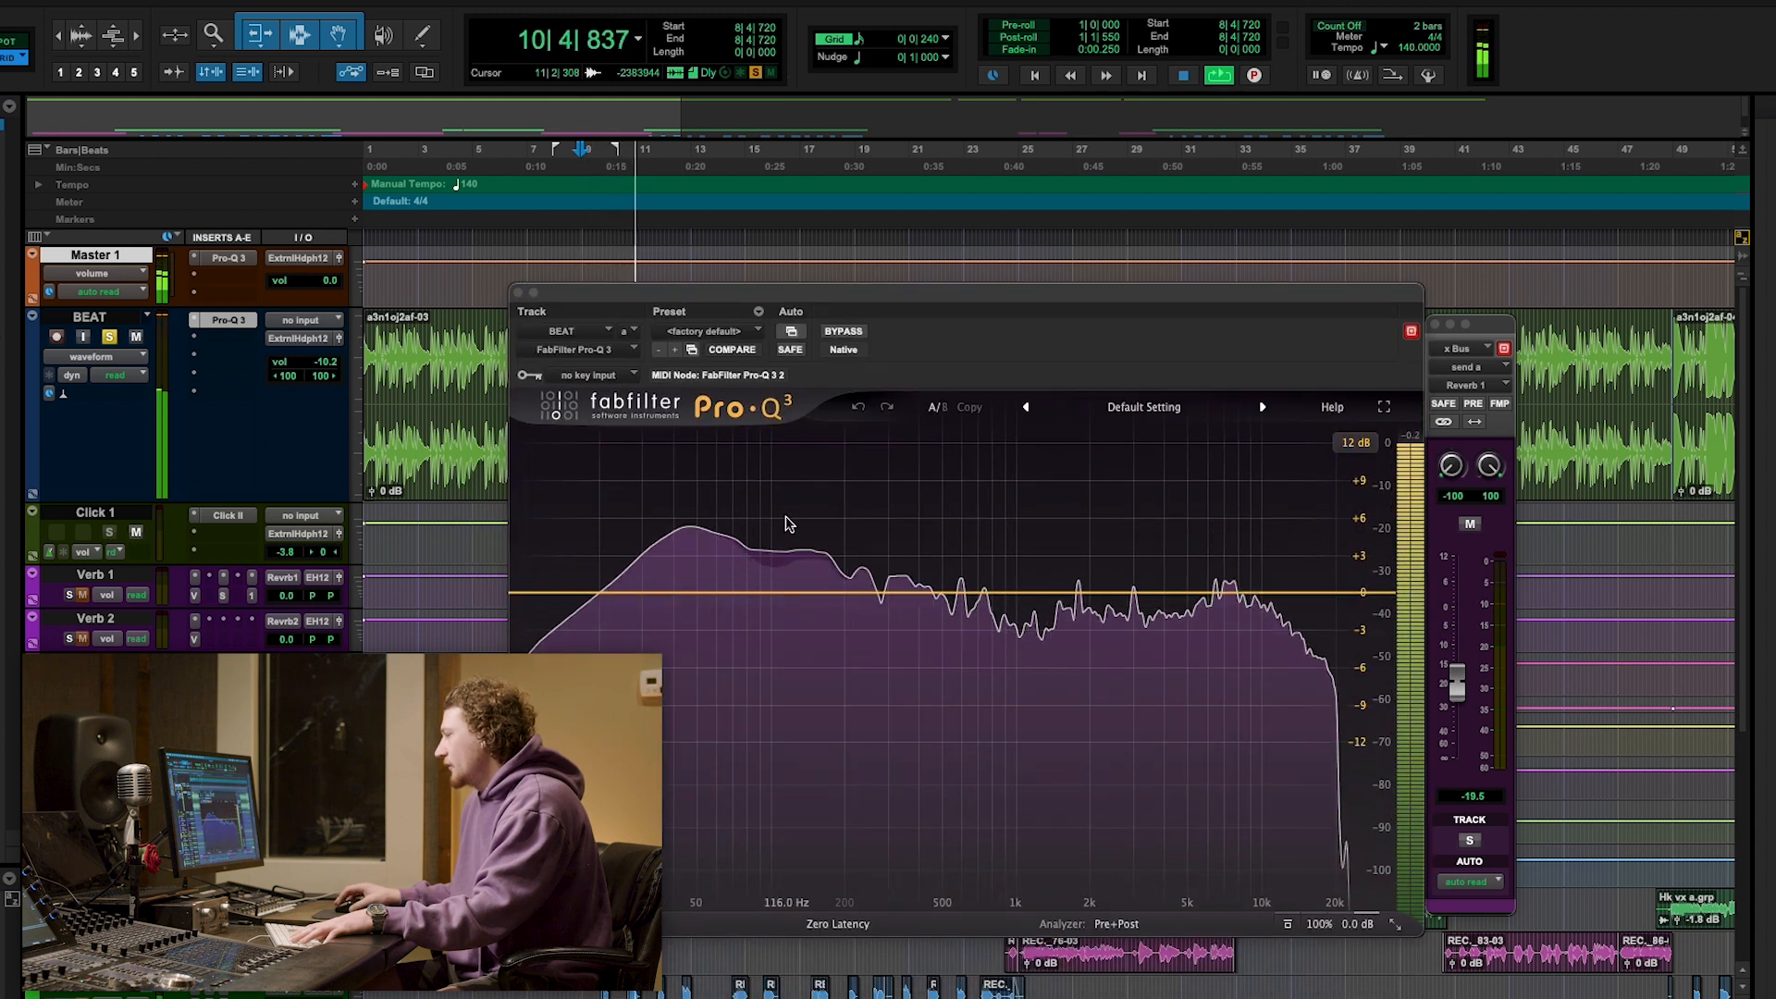
key("space")
key("space")
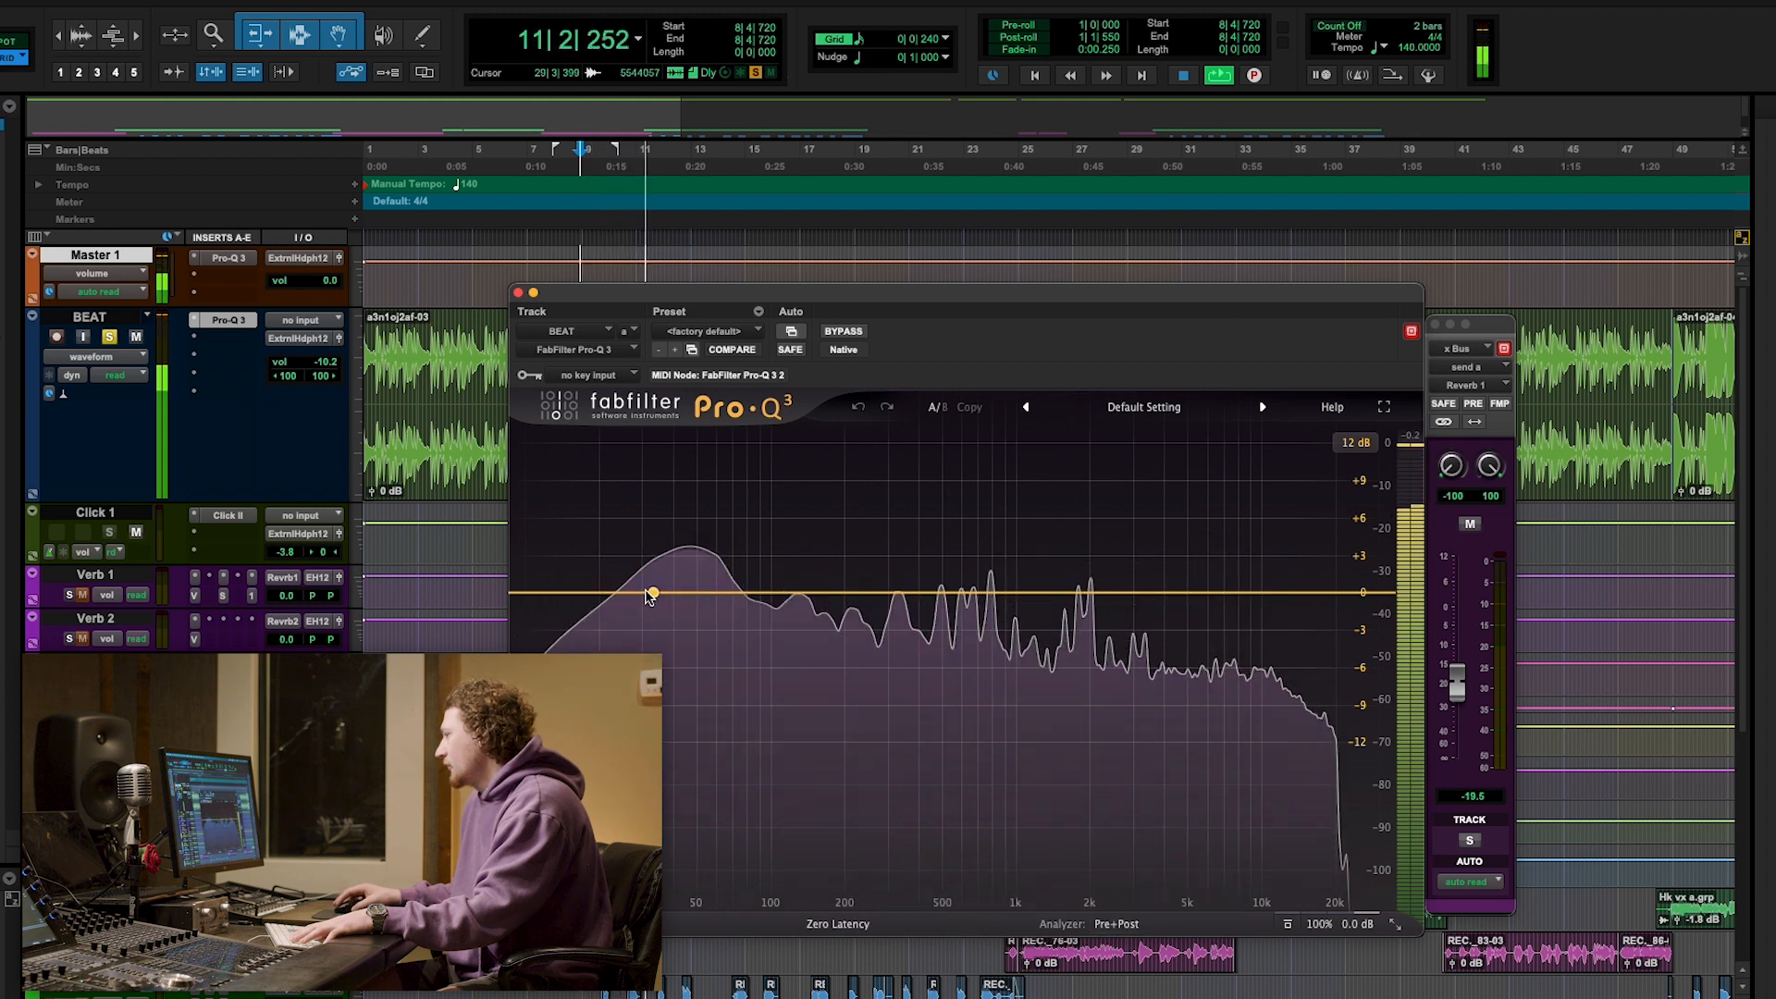
key("space")
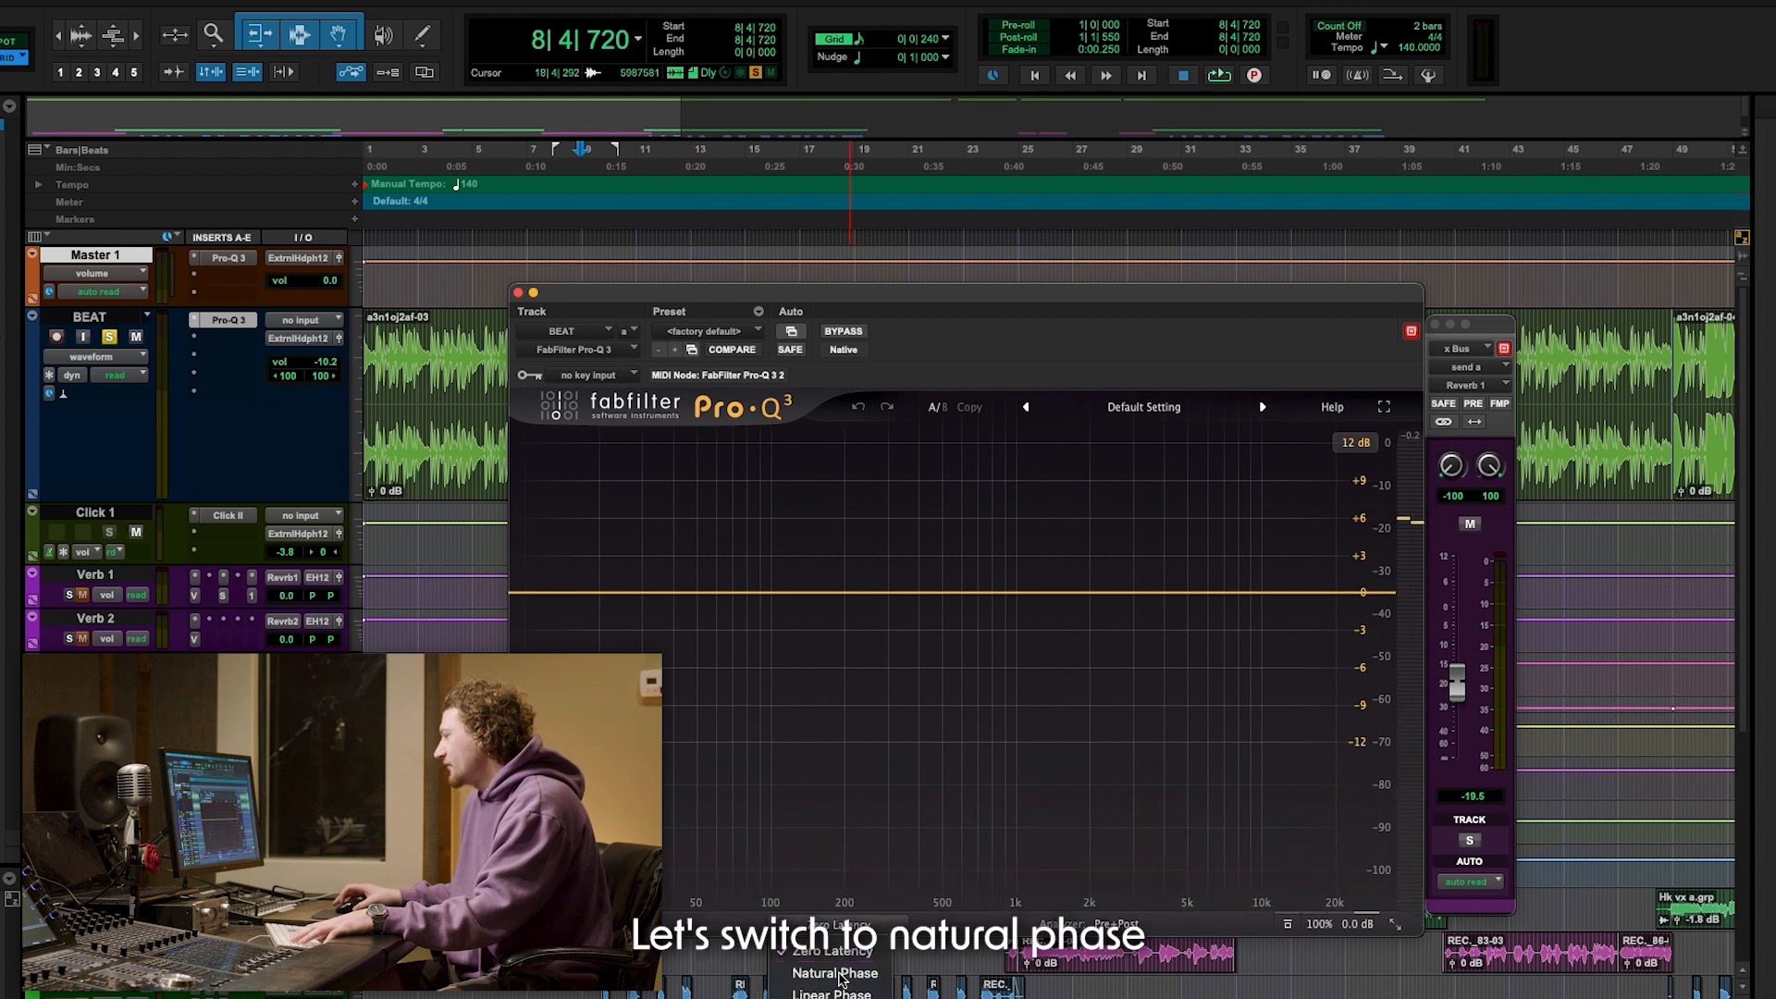
Switch the BEAT EQ to Natural Phase and, during playback, add an 18 dB/oct low cut at about 31 Hz with Q about 0.85.
left_click(530, 594)
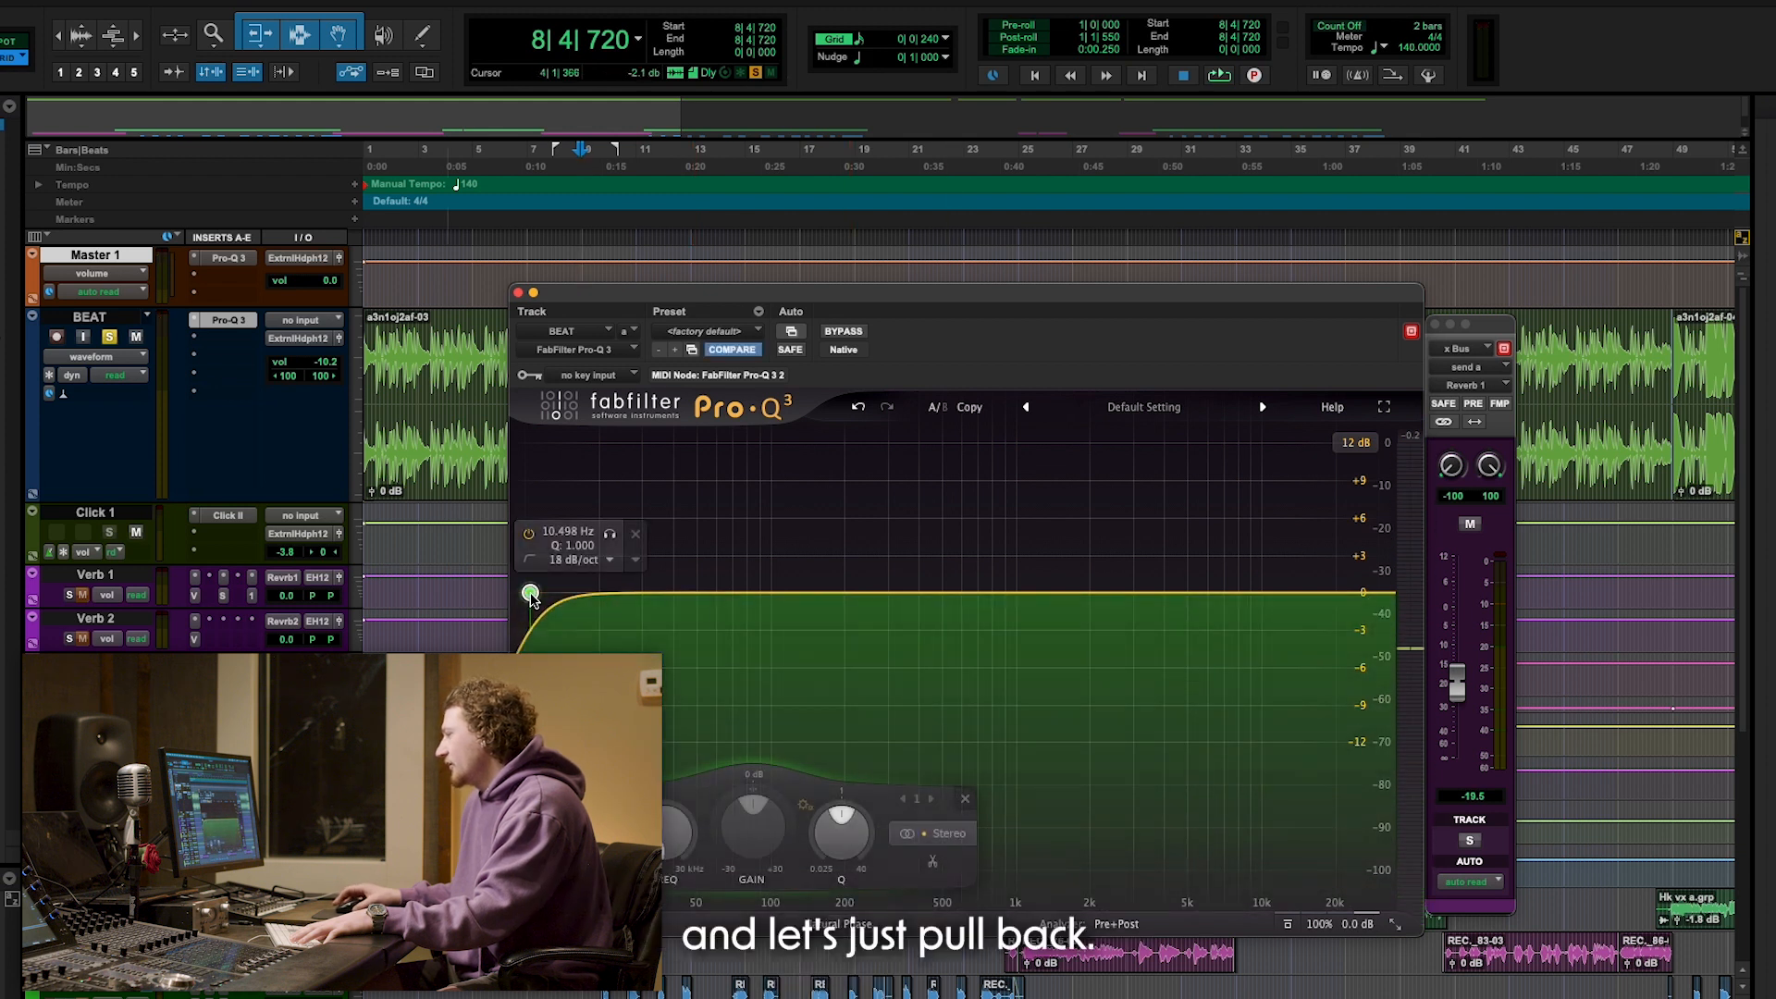
key("space")
left_click_drag(566, 611, 583, 617)
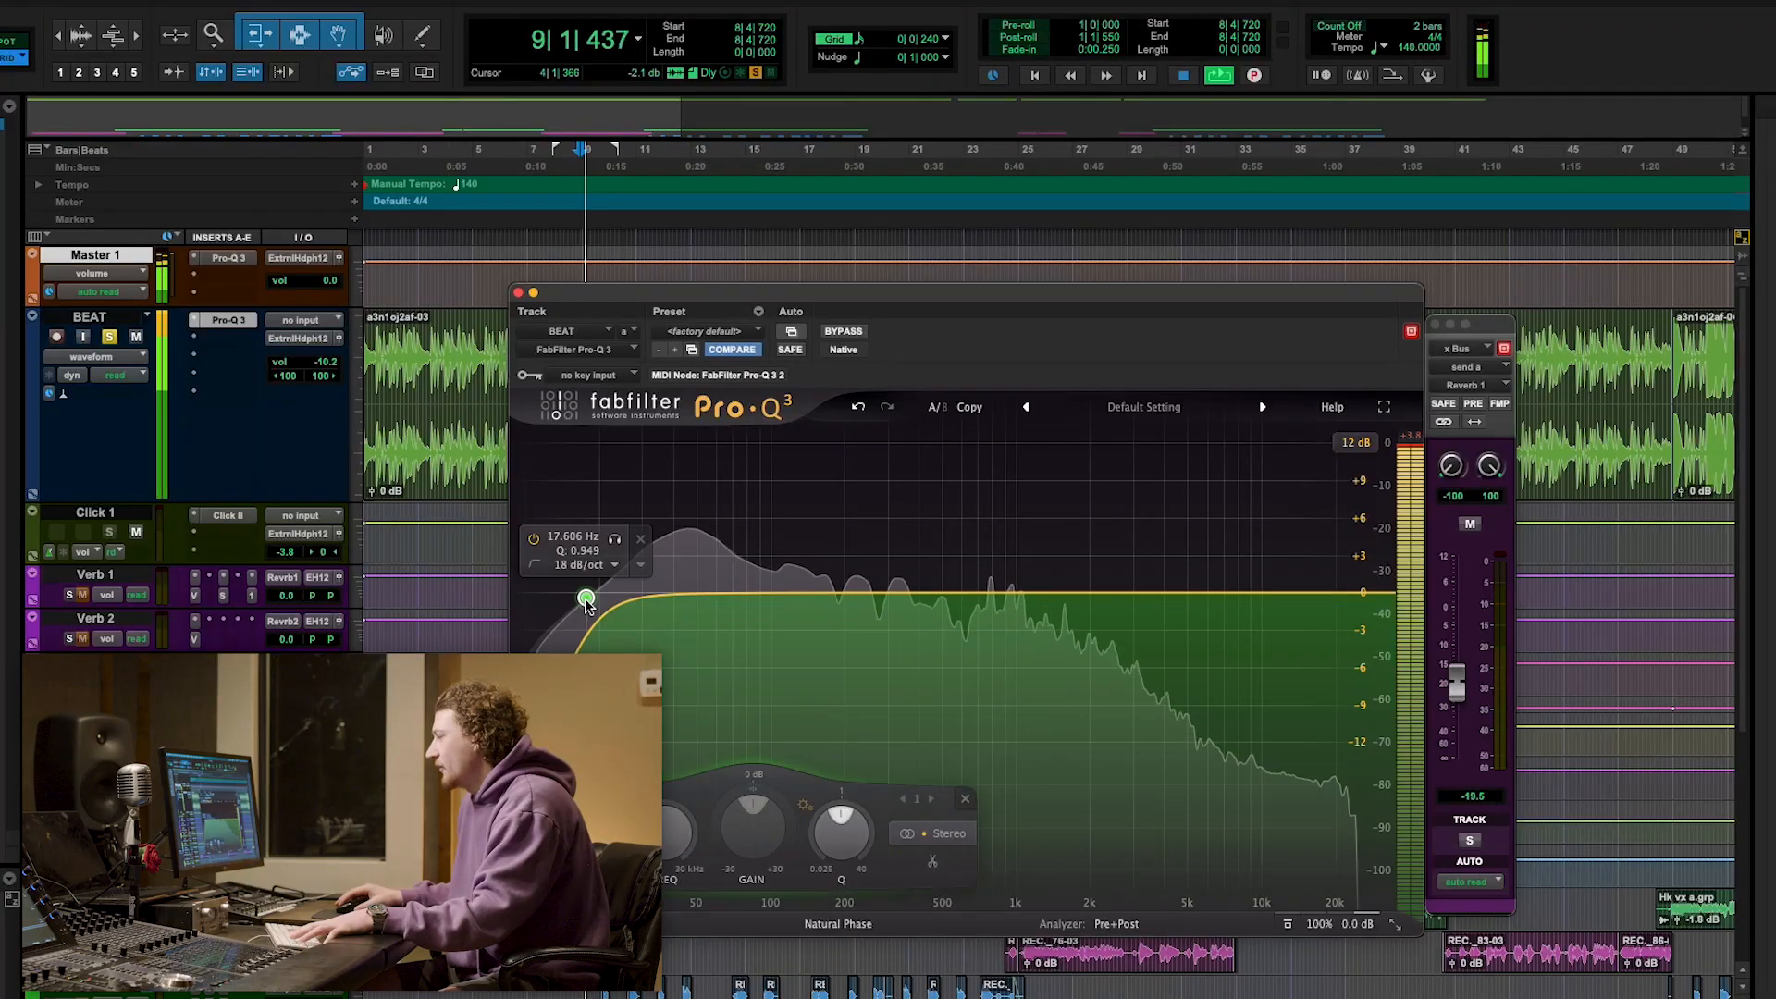
left_click_drag(611, 601, 625, 610)
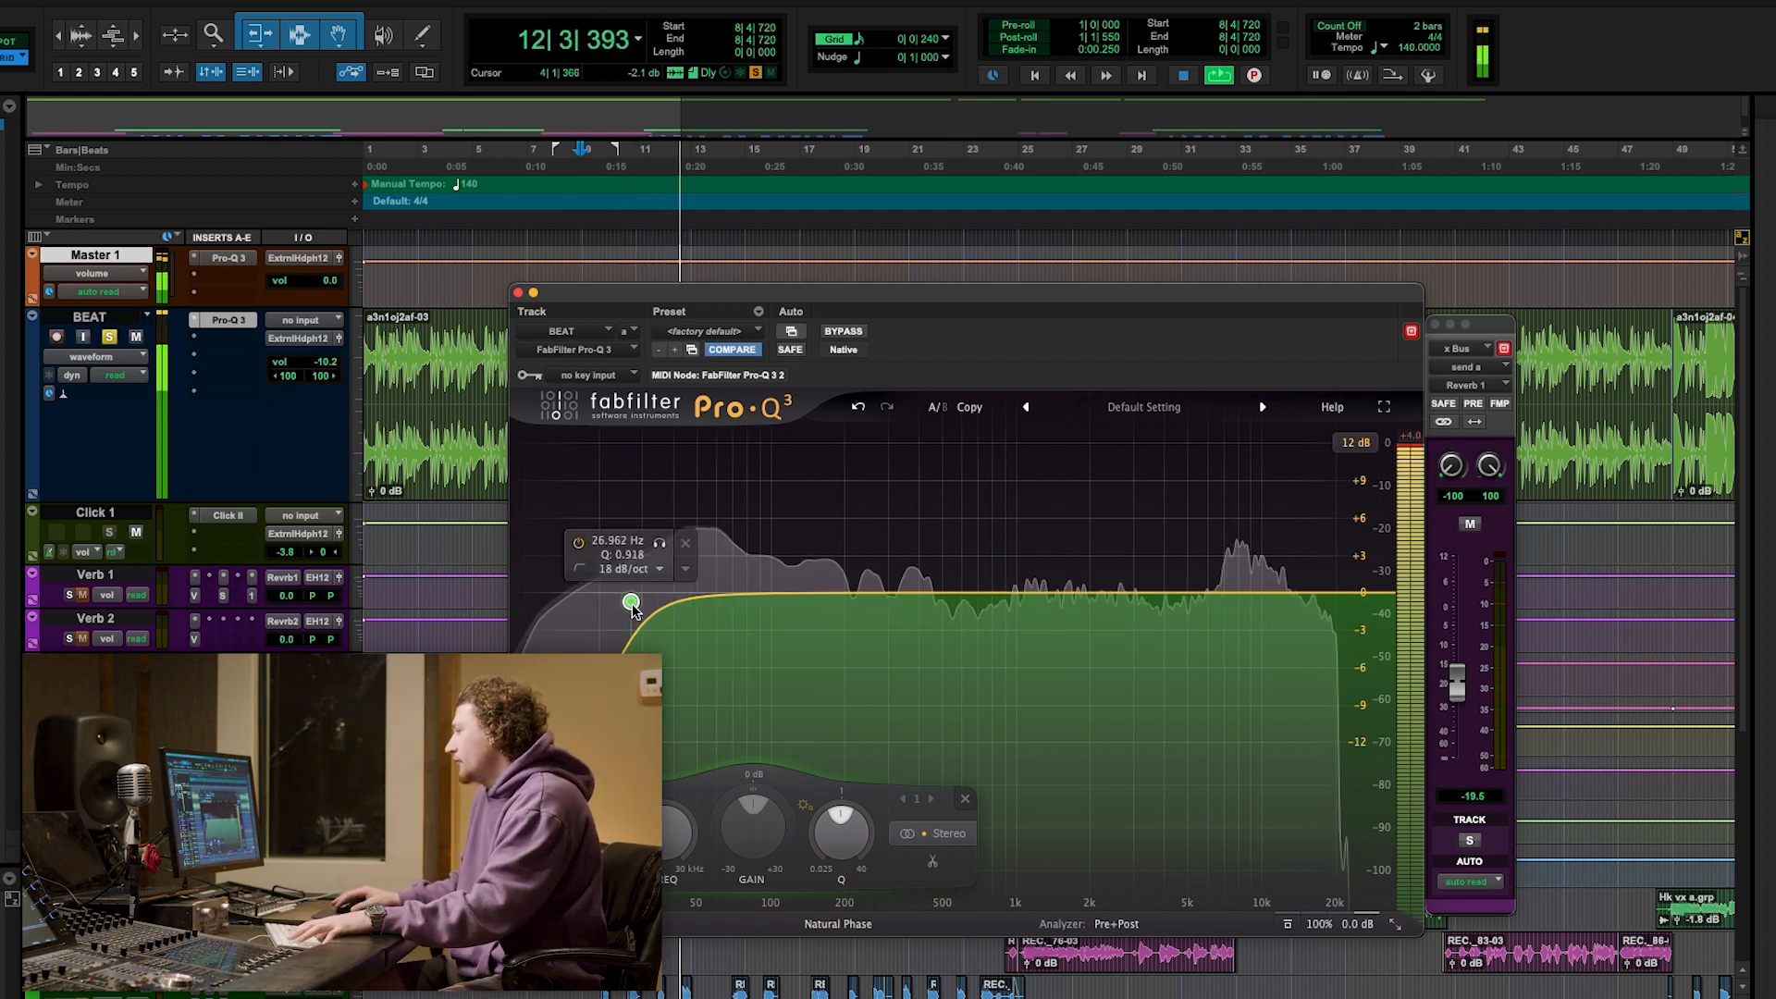
left_click_drag(640, 612, 645, 615)
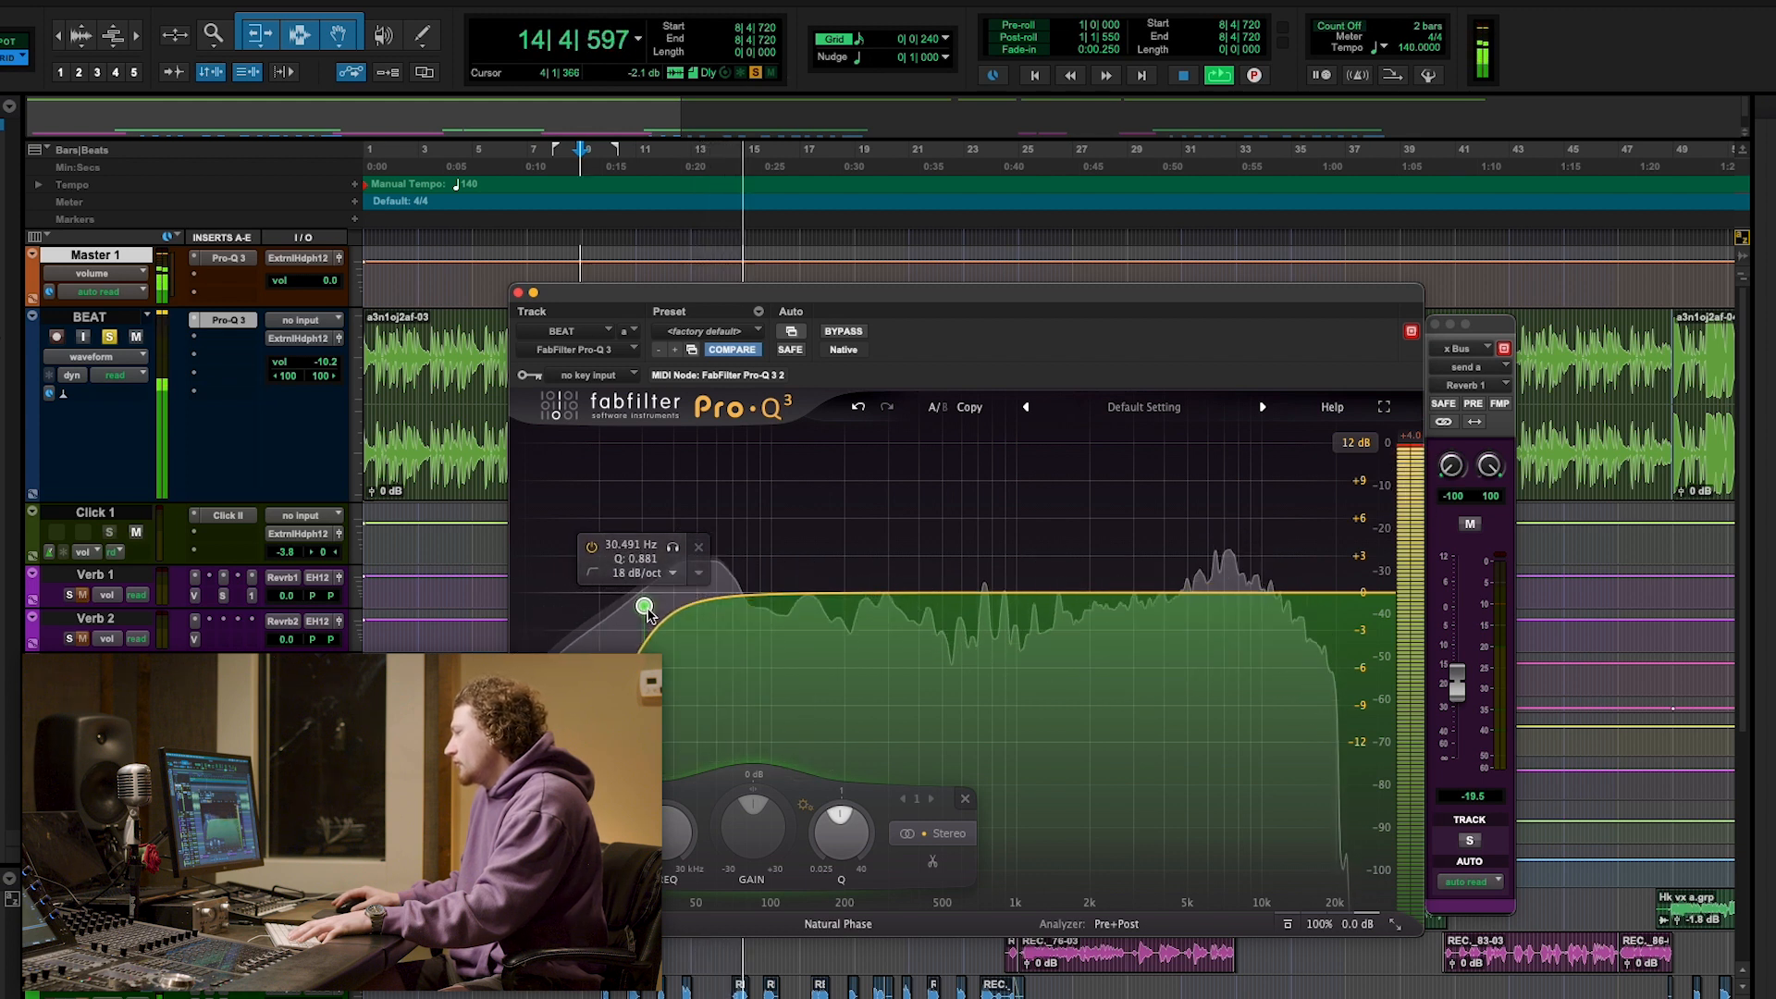
left_click_drag(647, 613, 653, 618)
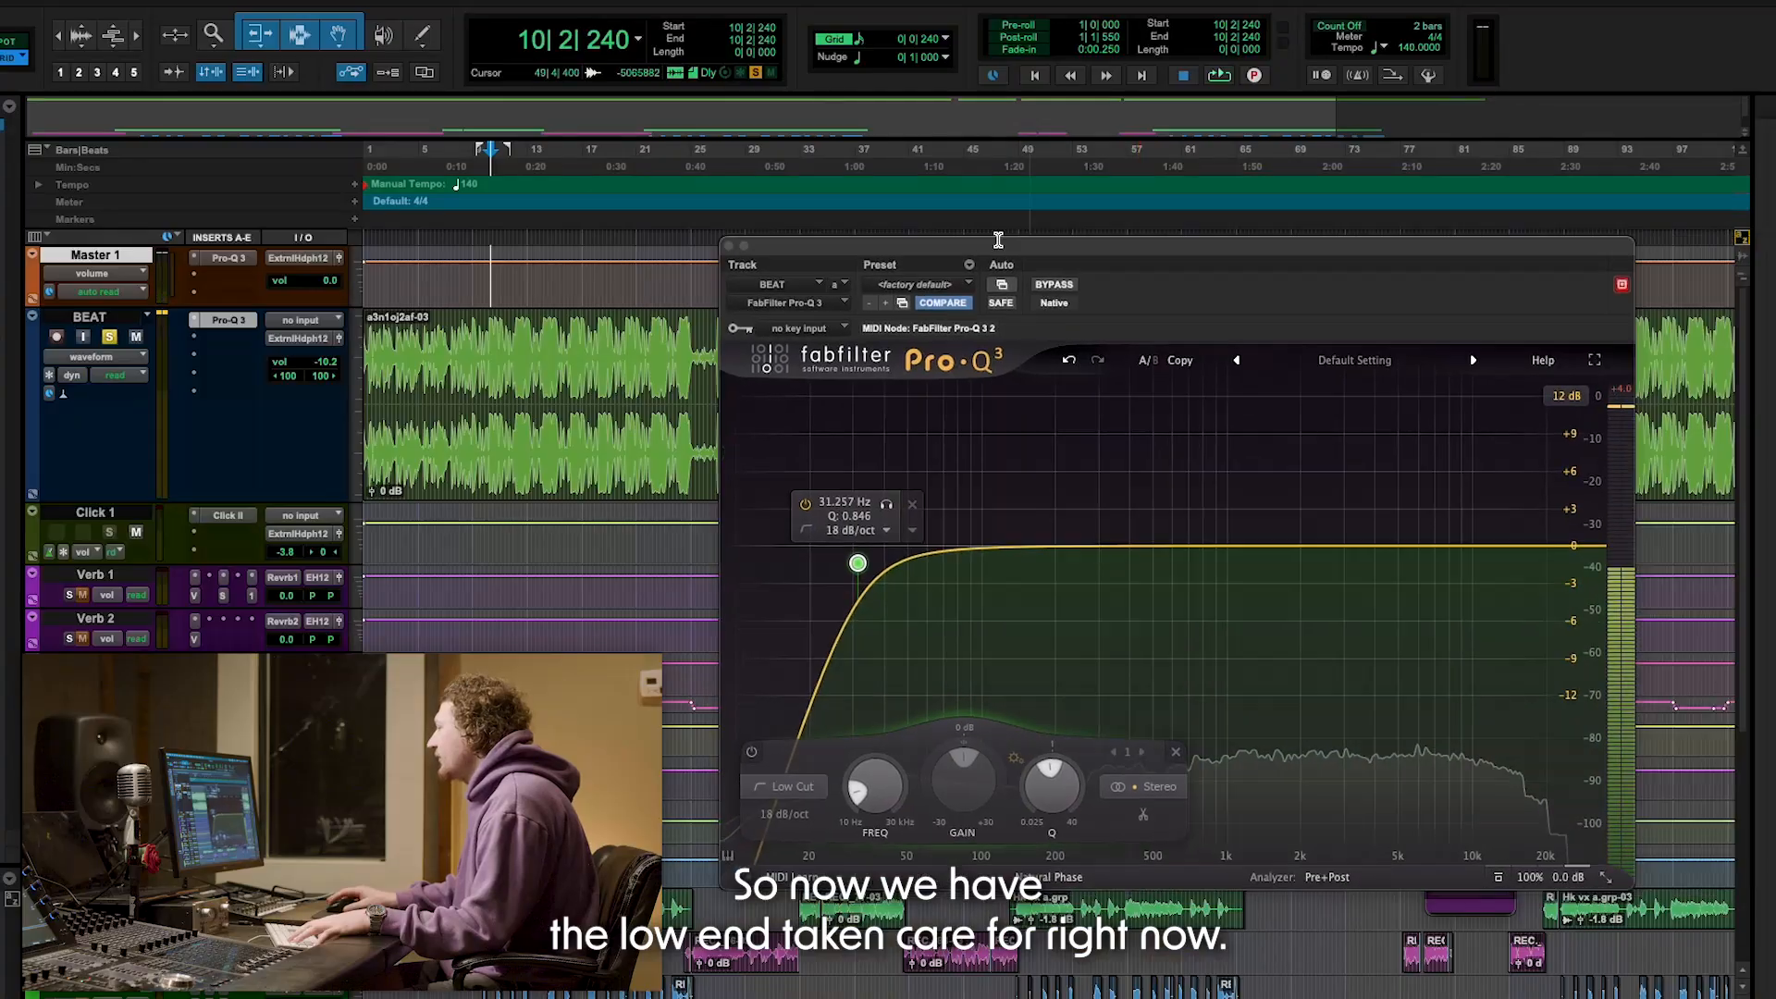
Unsolo the BEAT track, play the hook with the vocals from bar 9, and close the BEAT EQ window.
mouse_move(999, 241)
left_mouse_down()
mouse_move(939, 235)
mouse_move(1009, 261)
left_mouse_up()
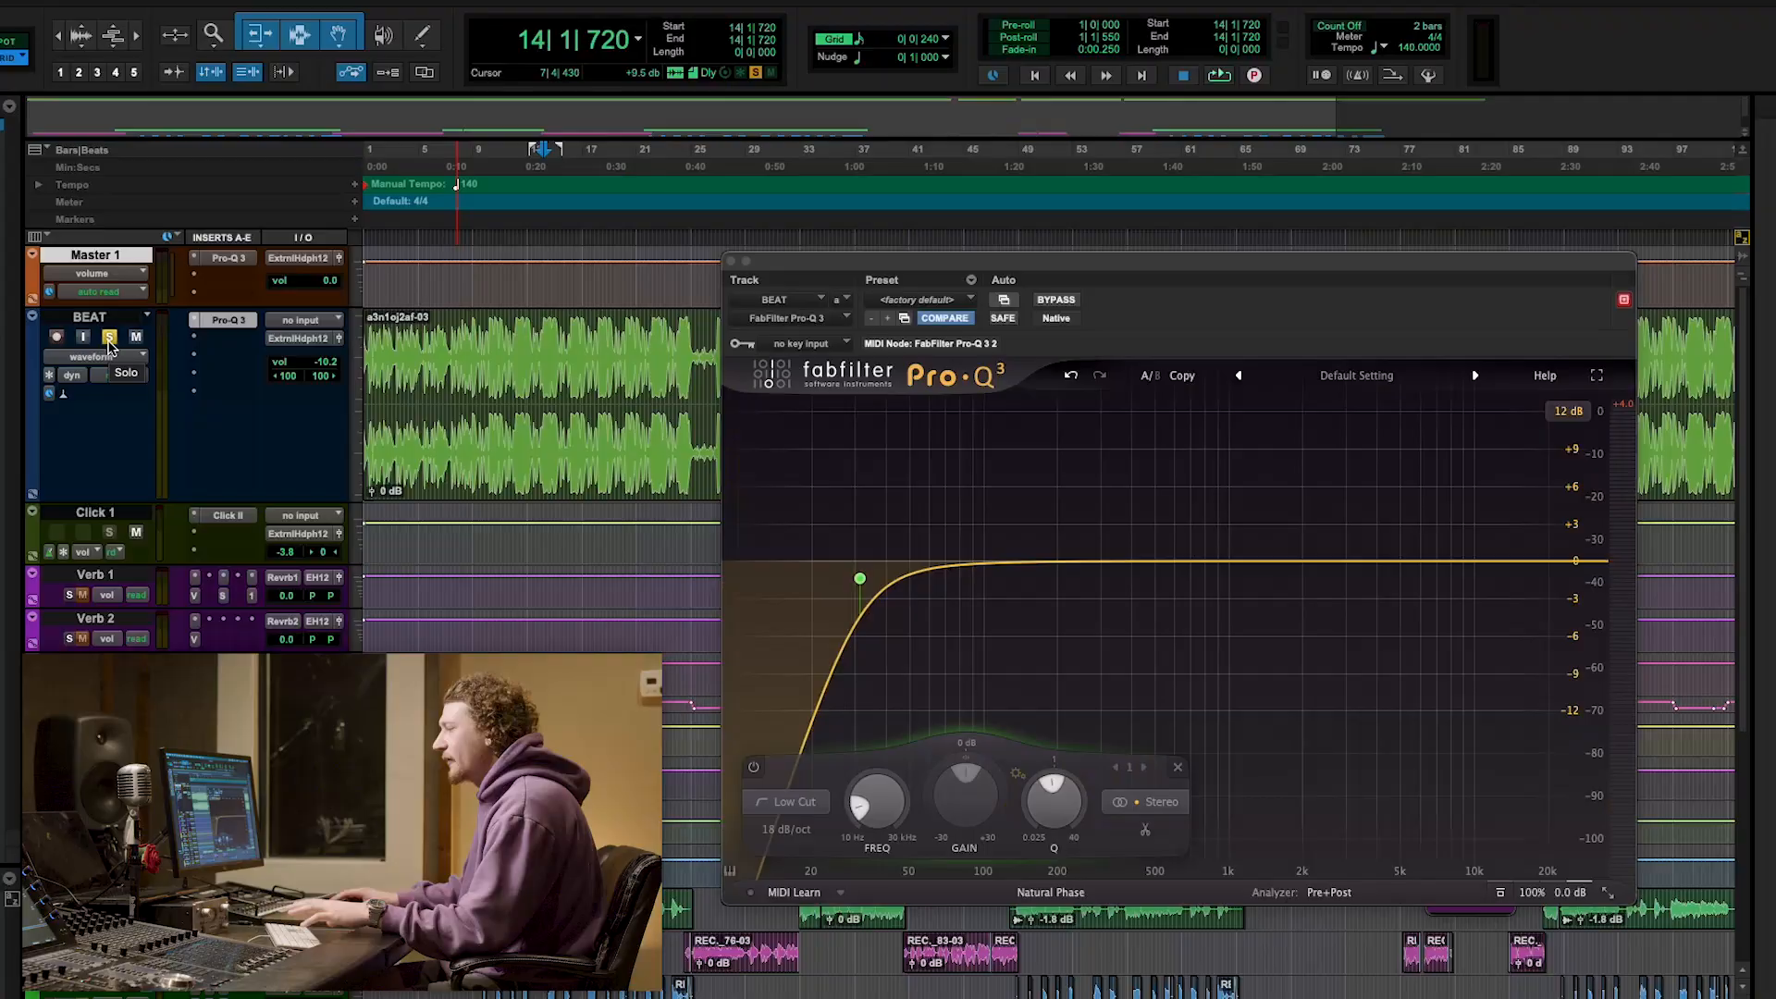
scroll(504, 523, "down", 5)
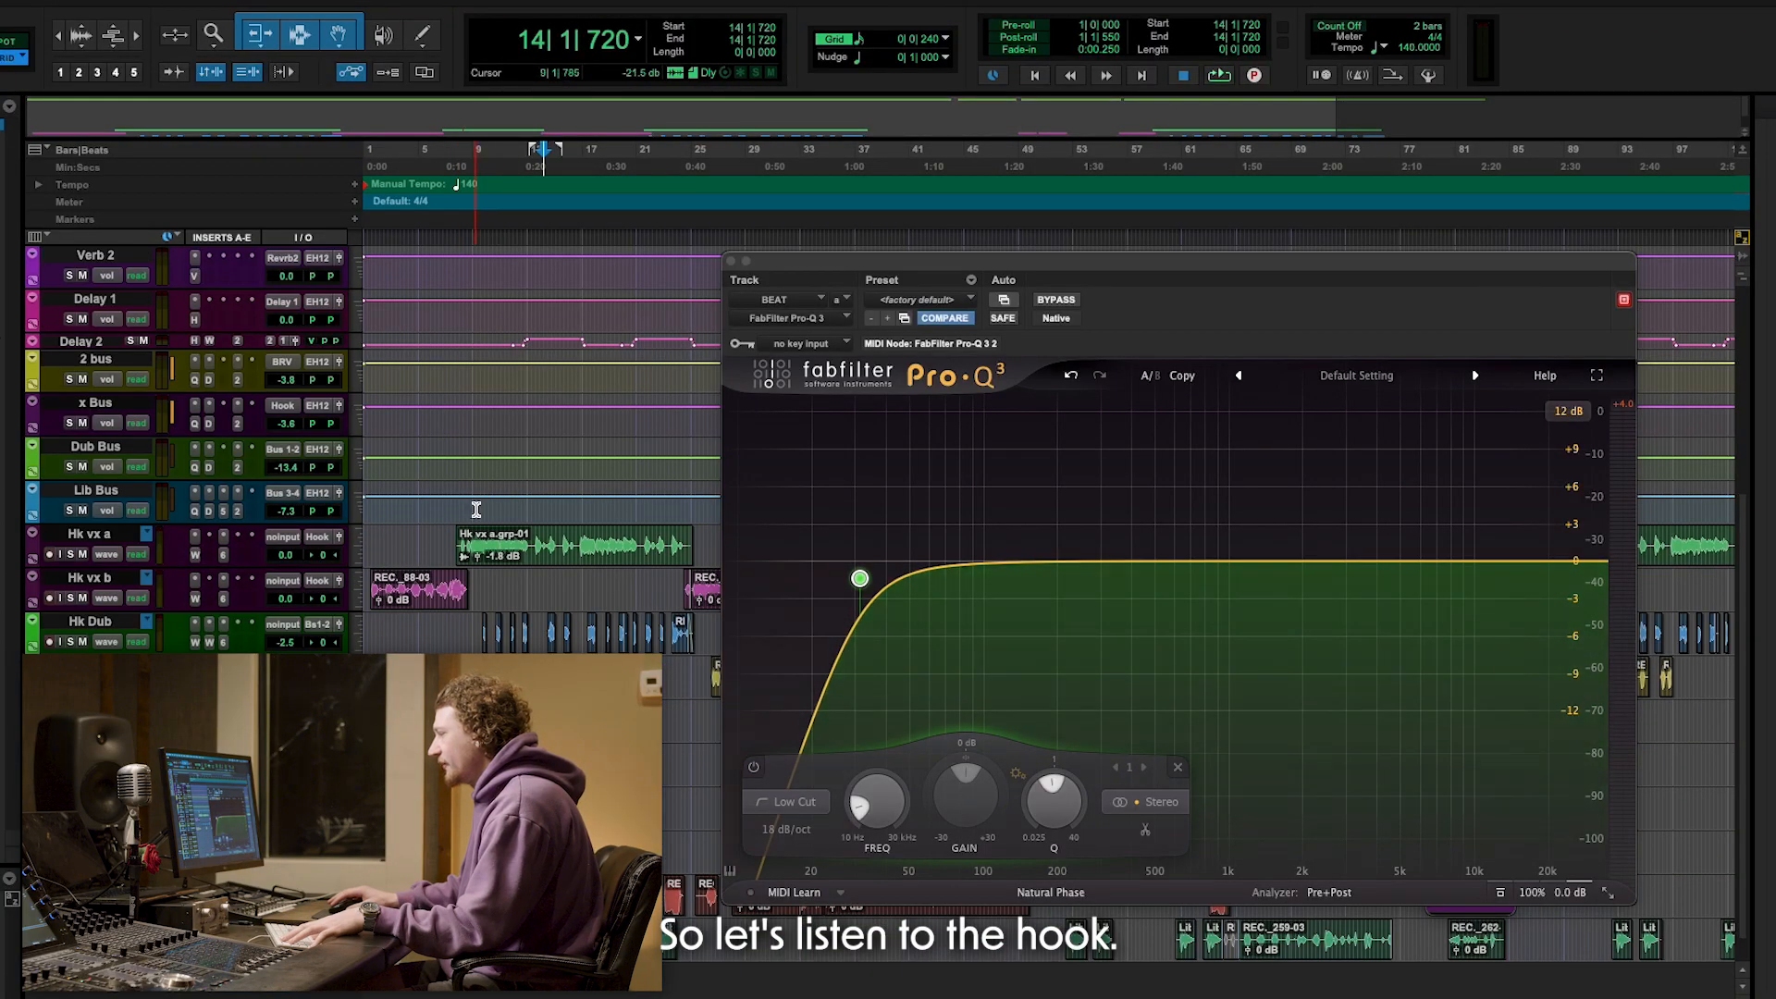
left_click(472, 508)
key("space")
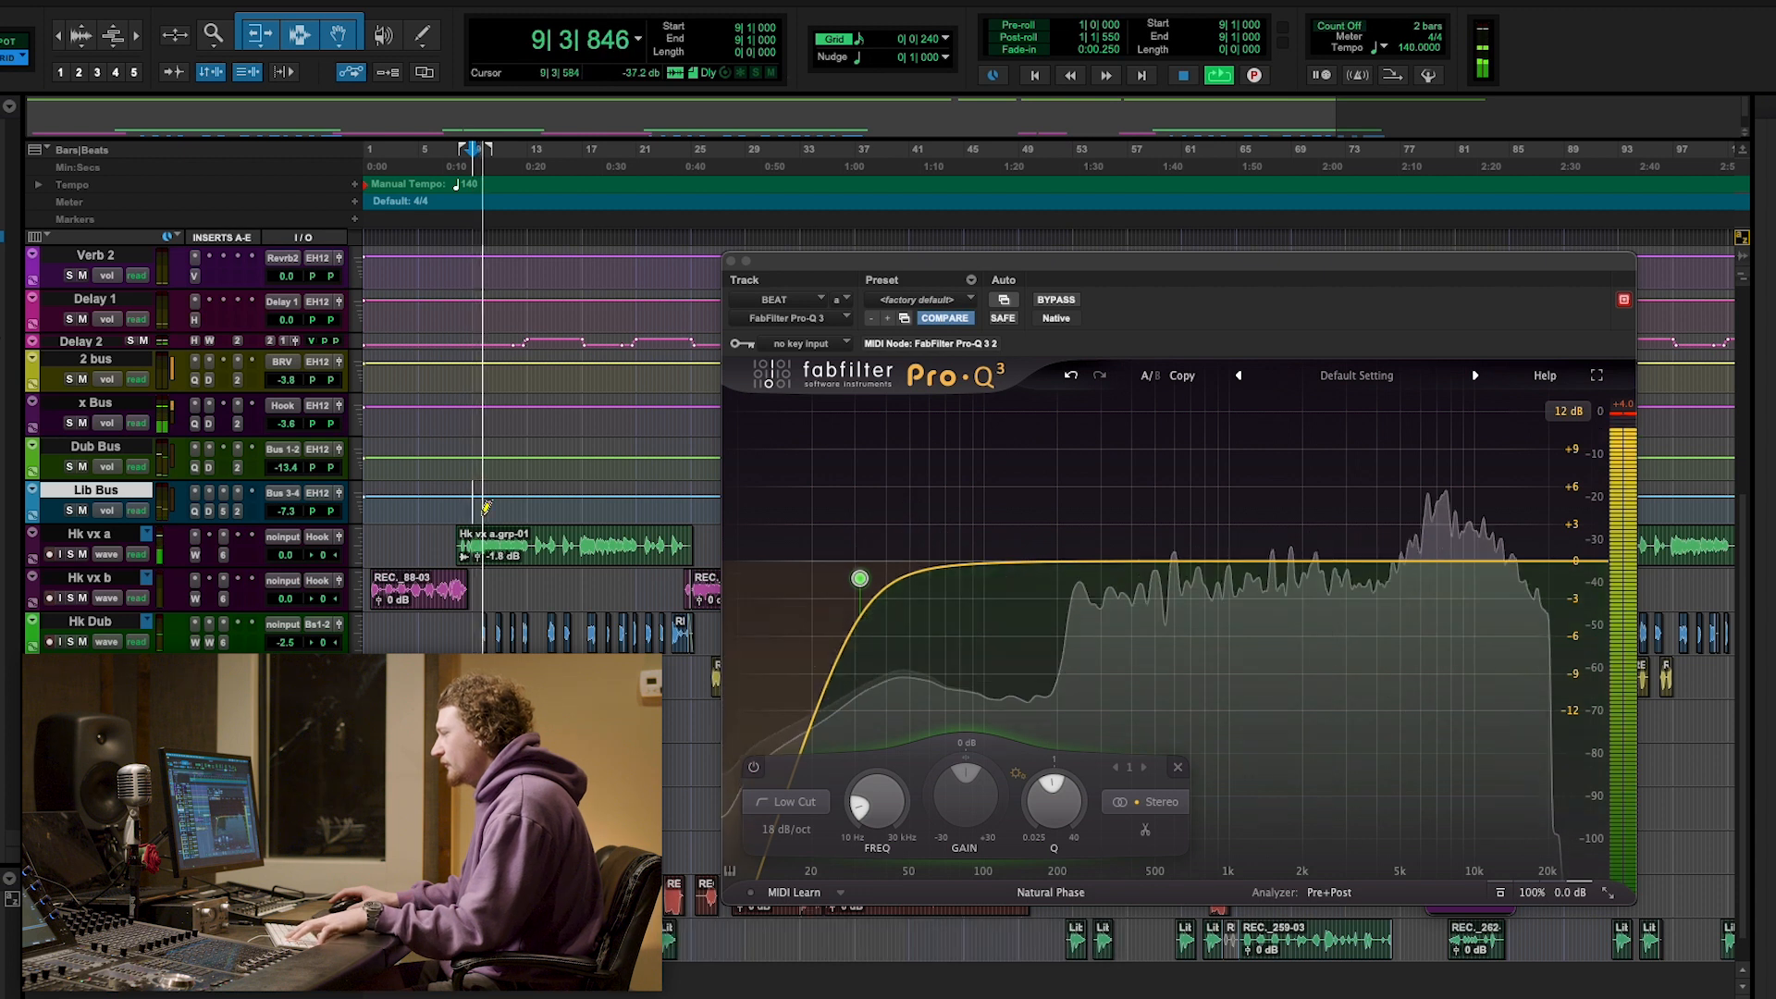
key("super+bracketright")
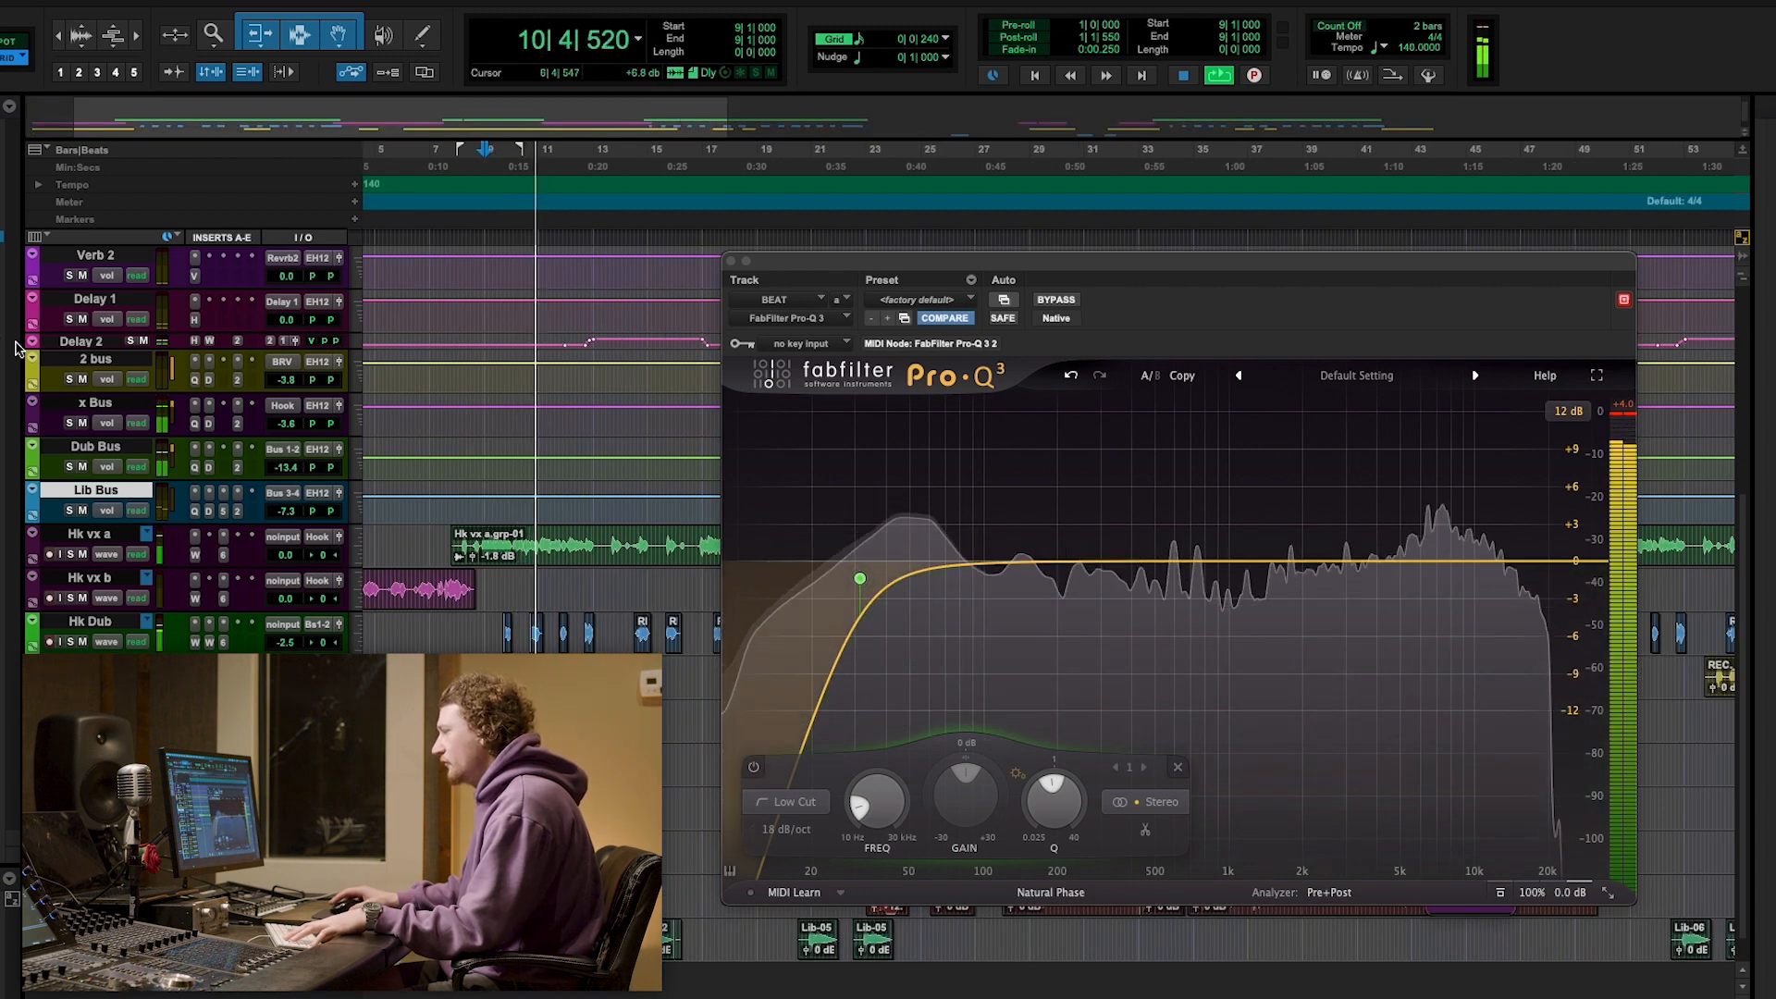
scroll(558, 571, "up", 1)
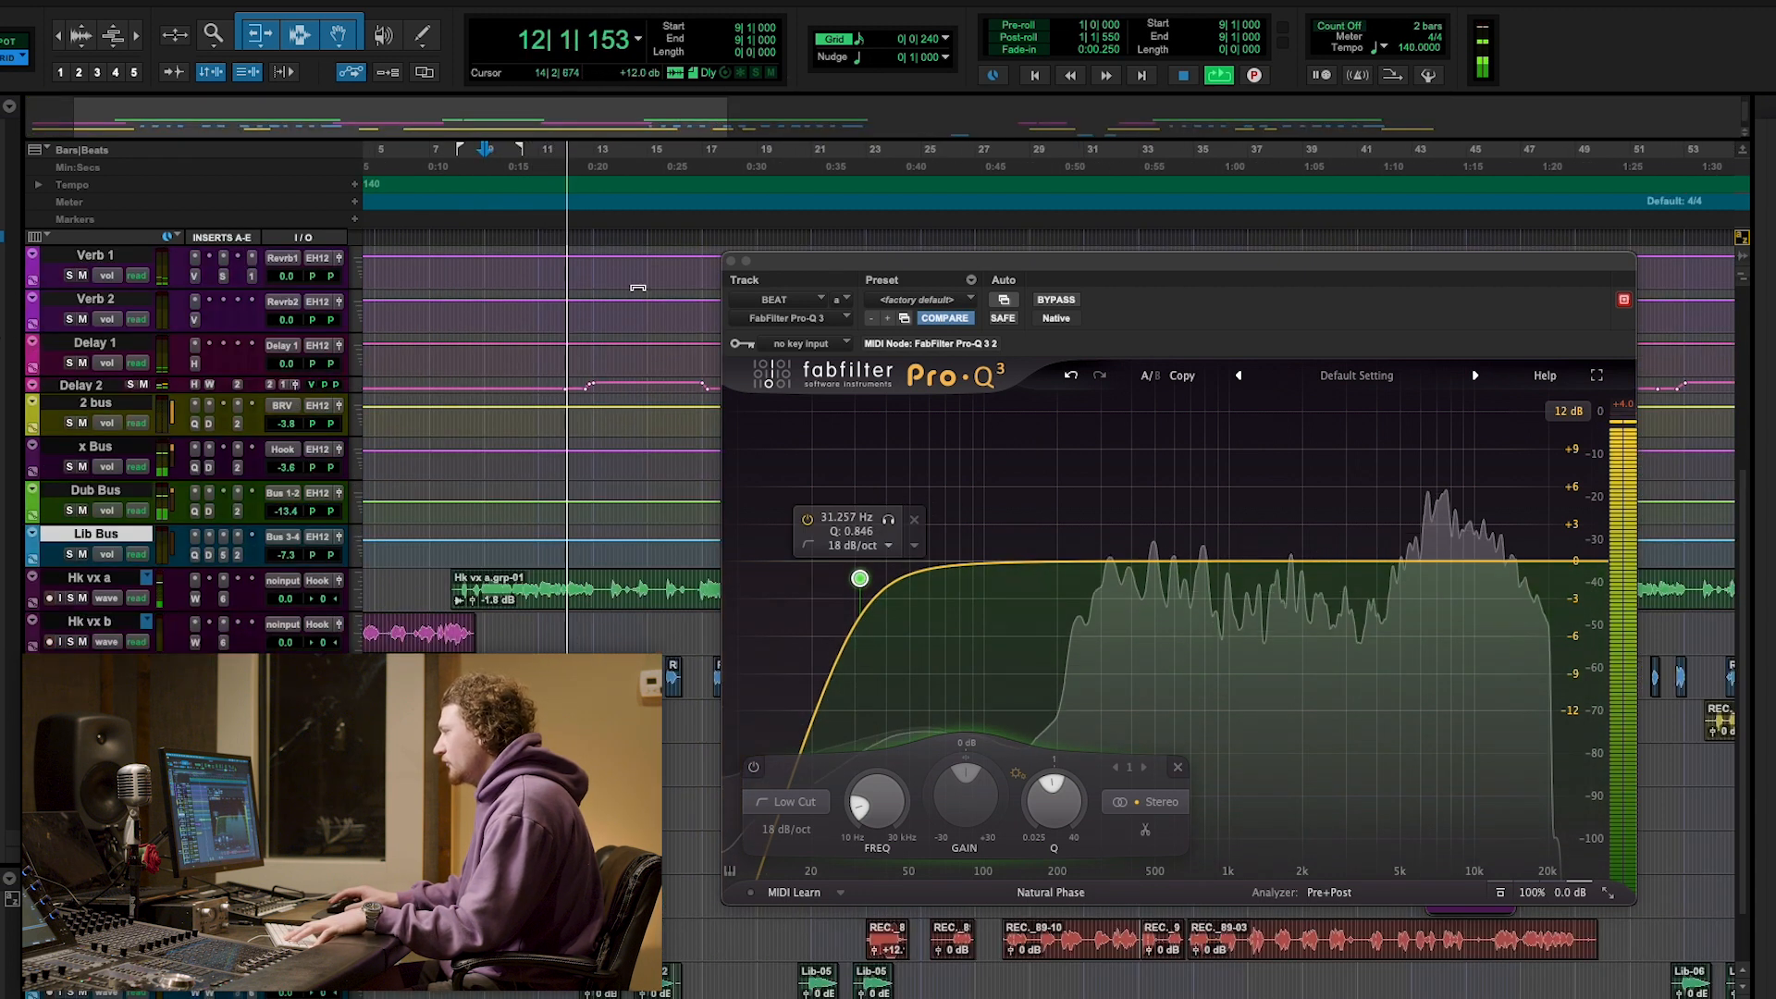
left_click(732, 263)
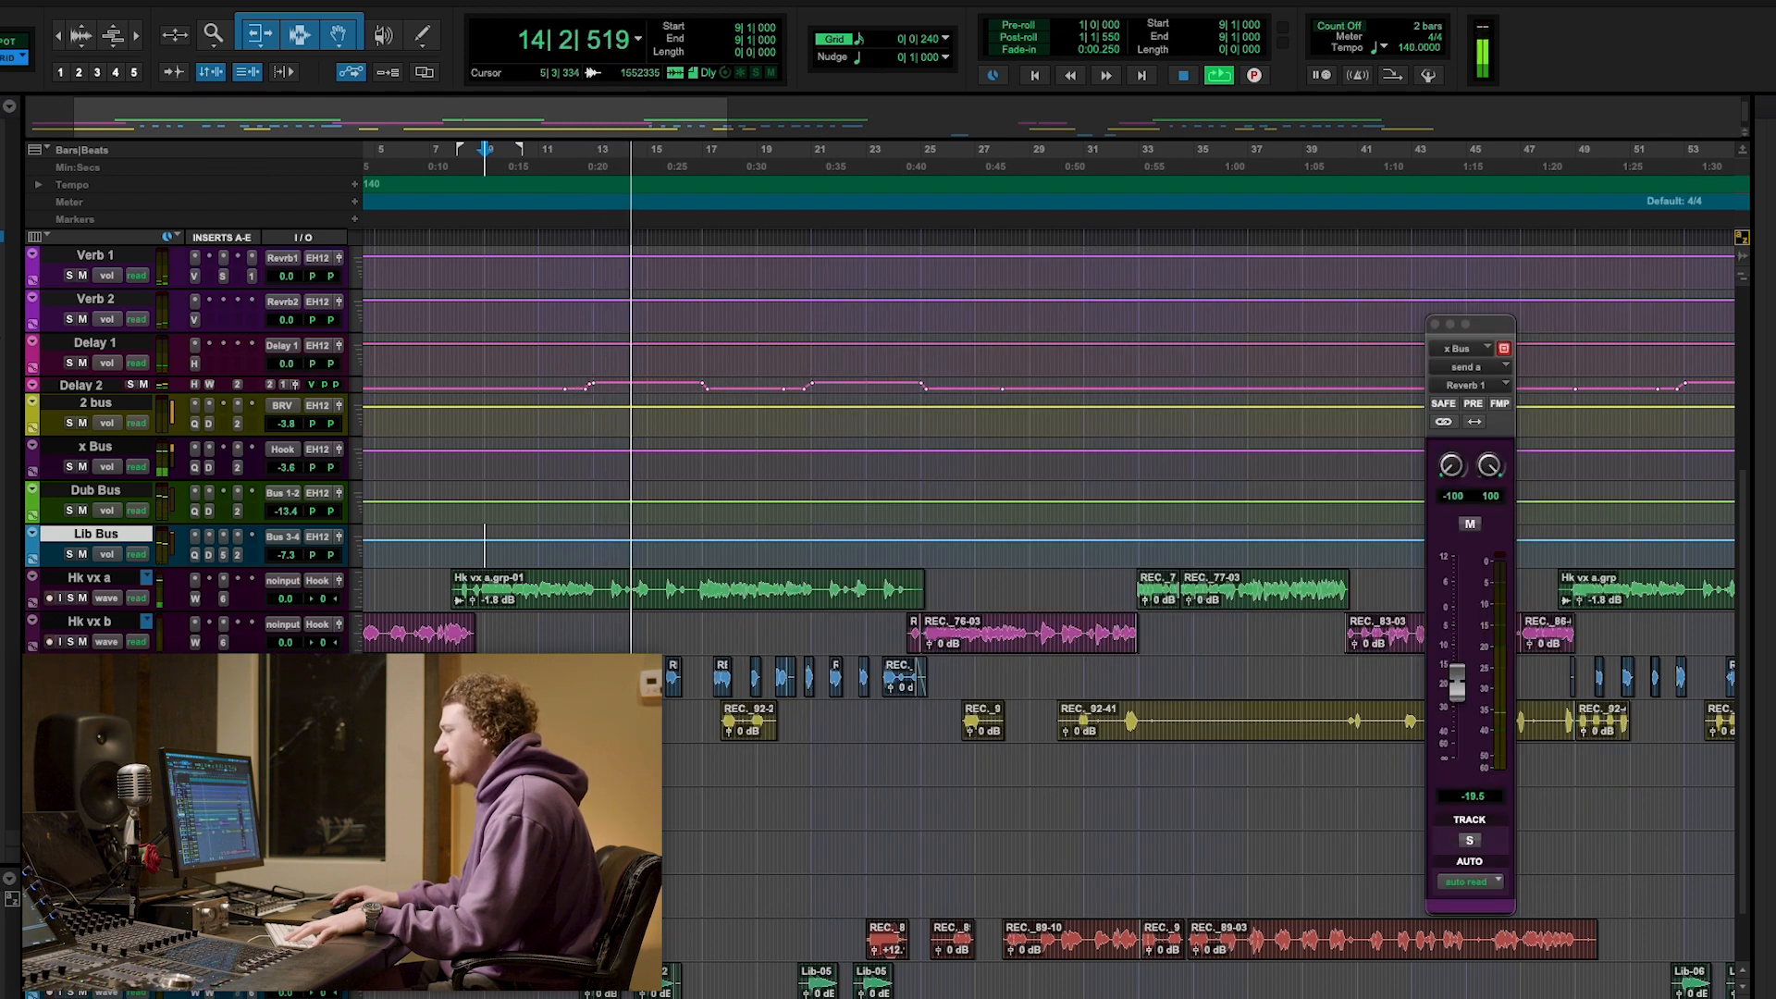
Mute the Lib Bus, Dub Bus and 2 bus, and listen to the hook from bar 9 with the remaining vocals.
key("space")
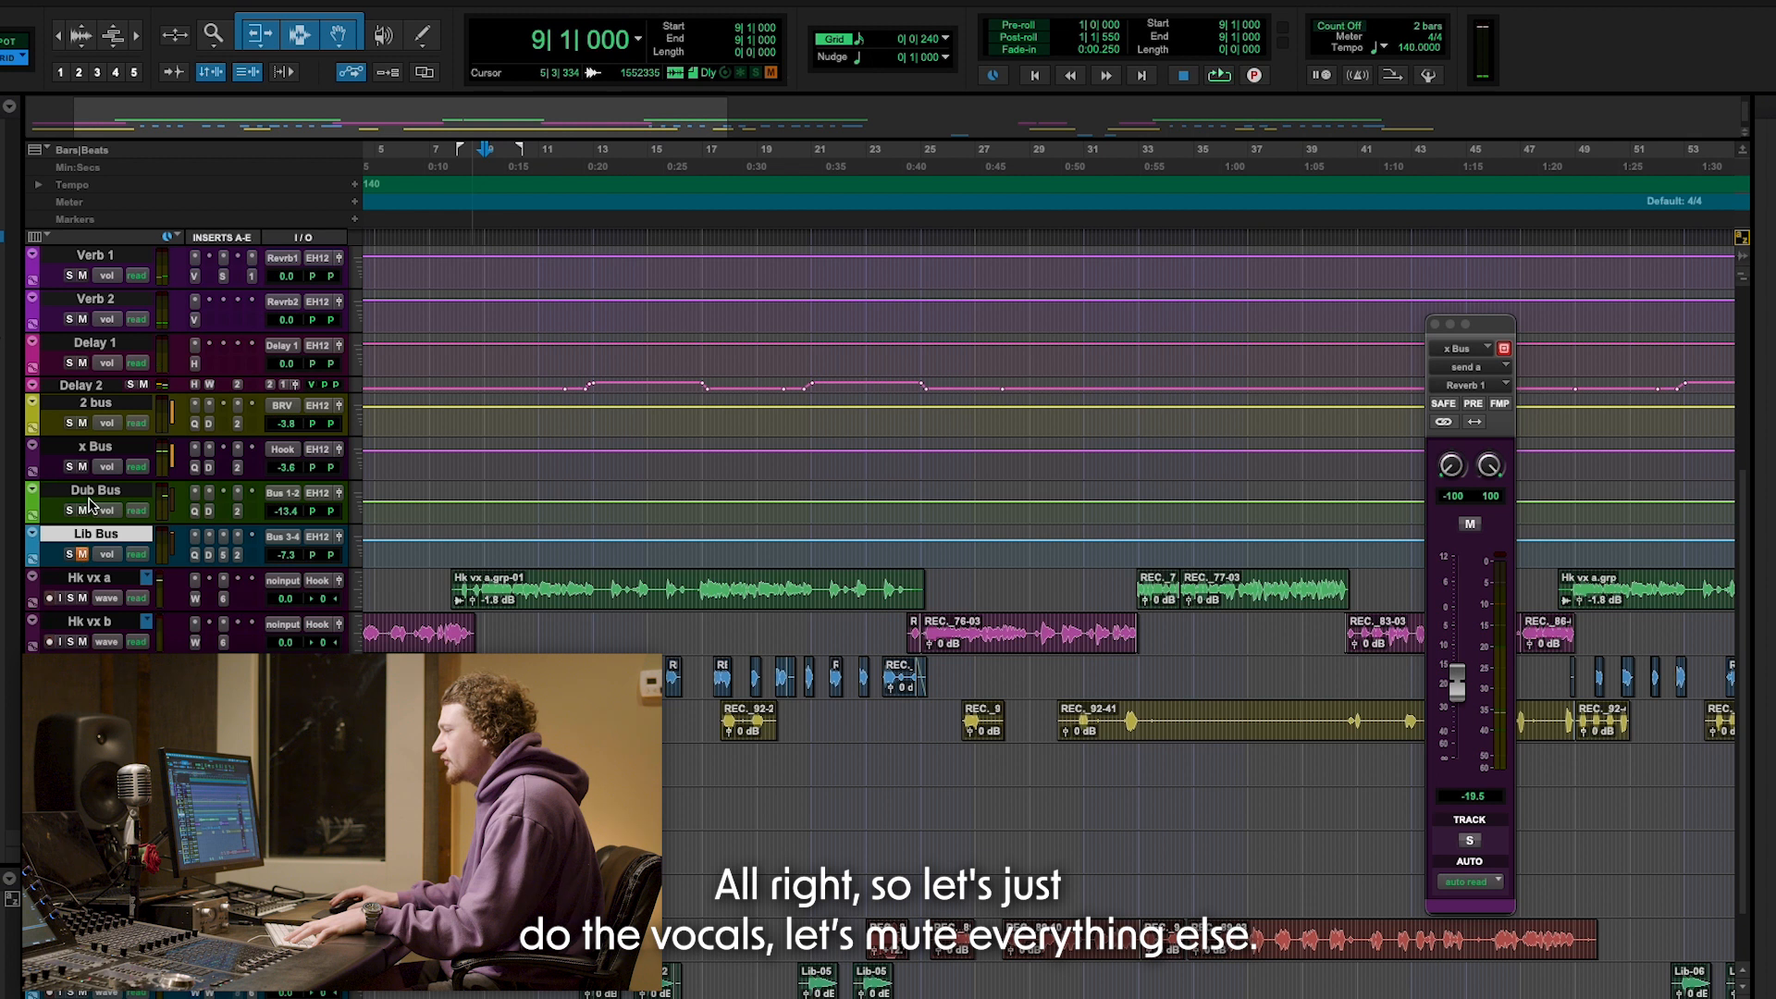
left_click(82, 423)
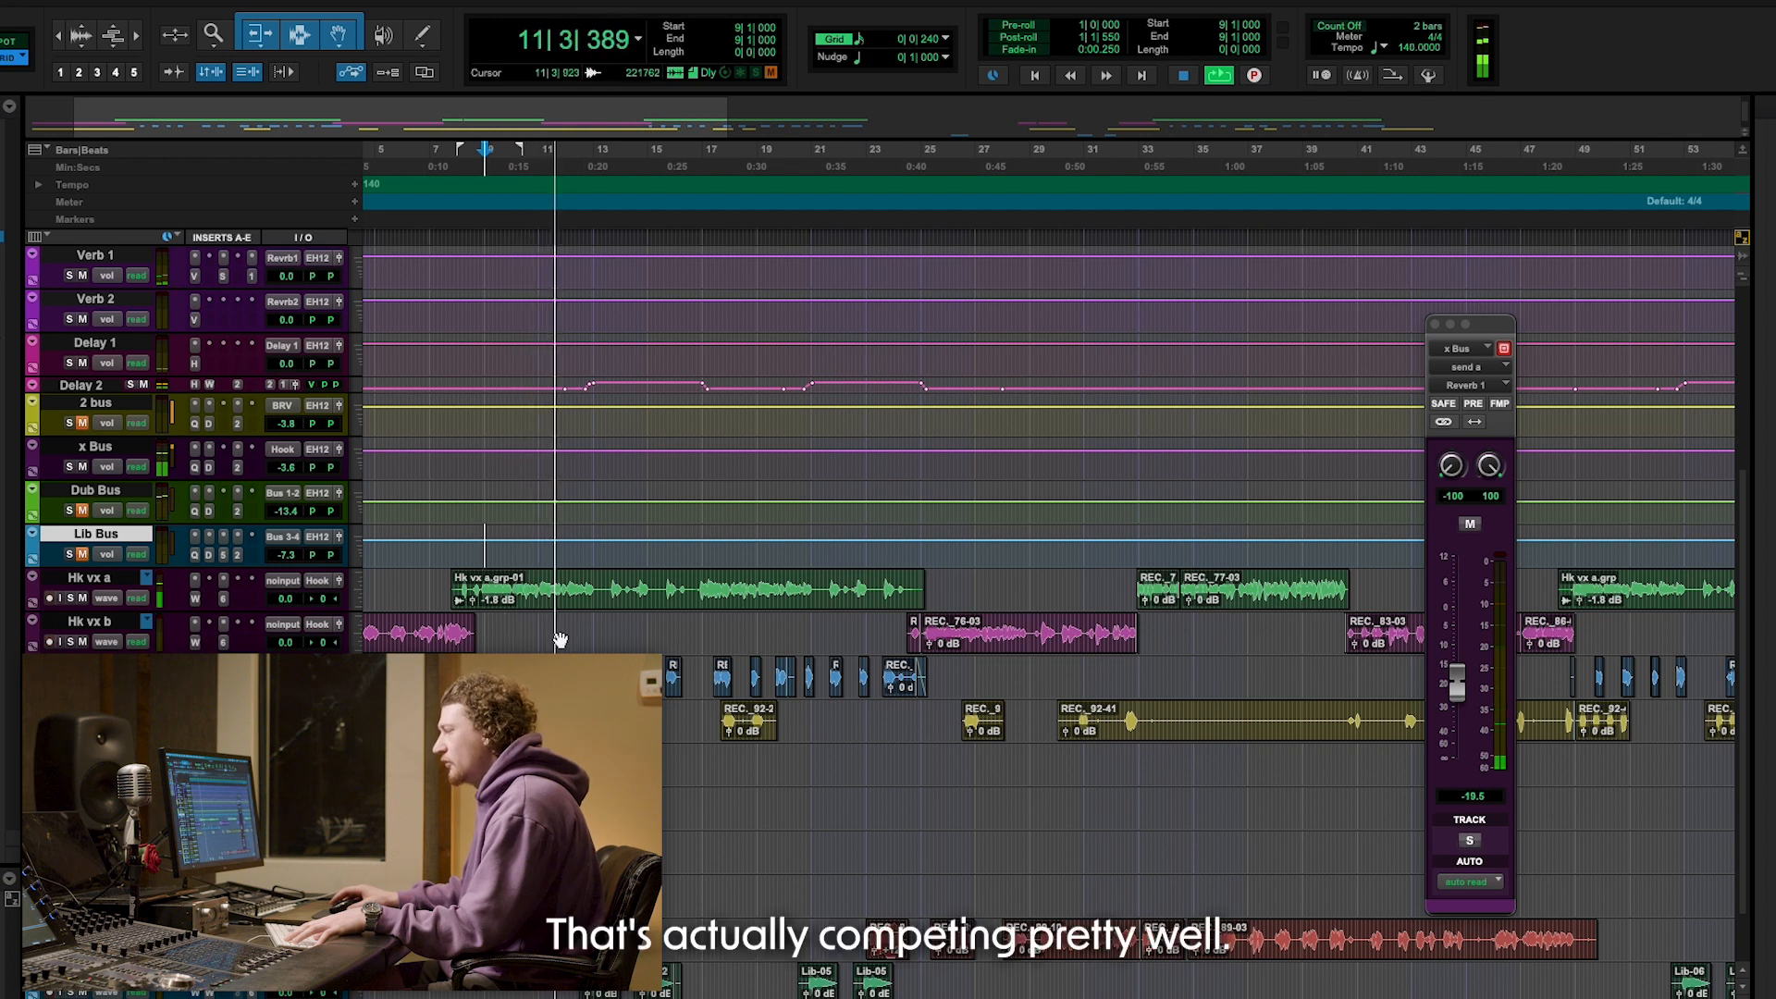
key("space")
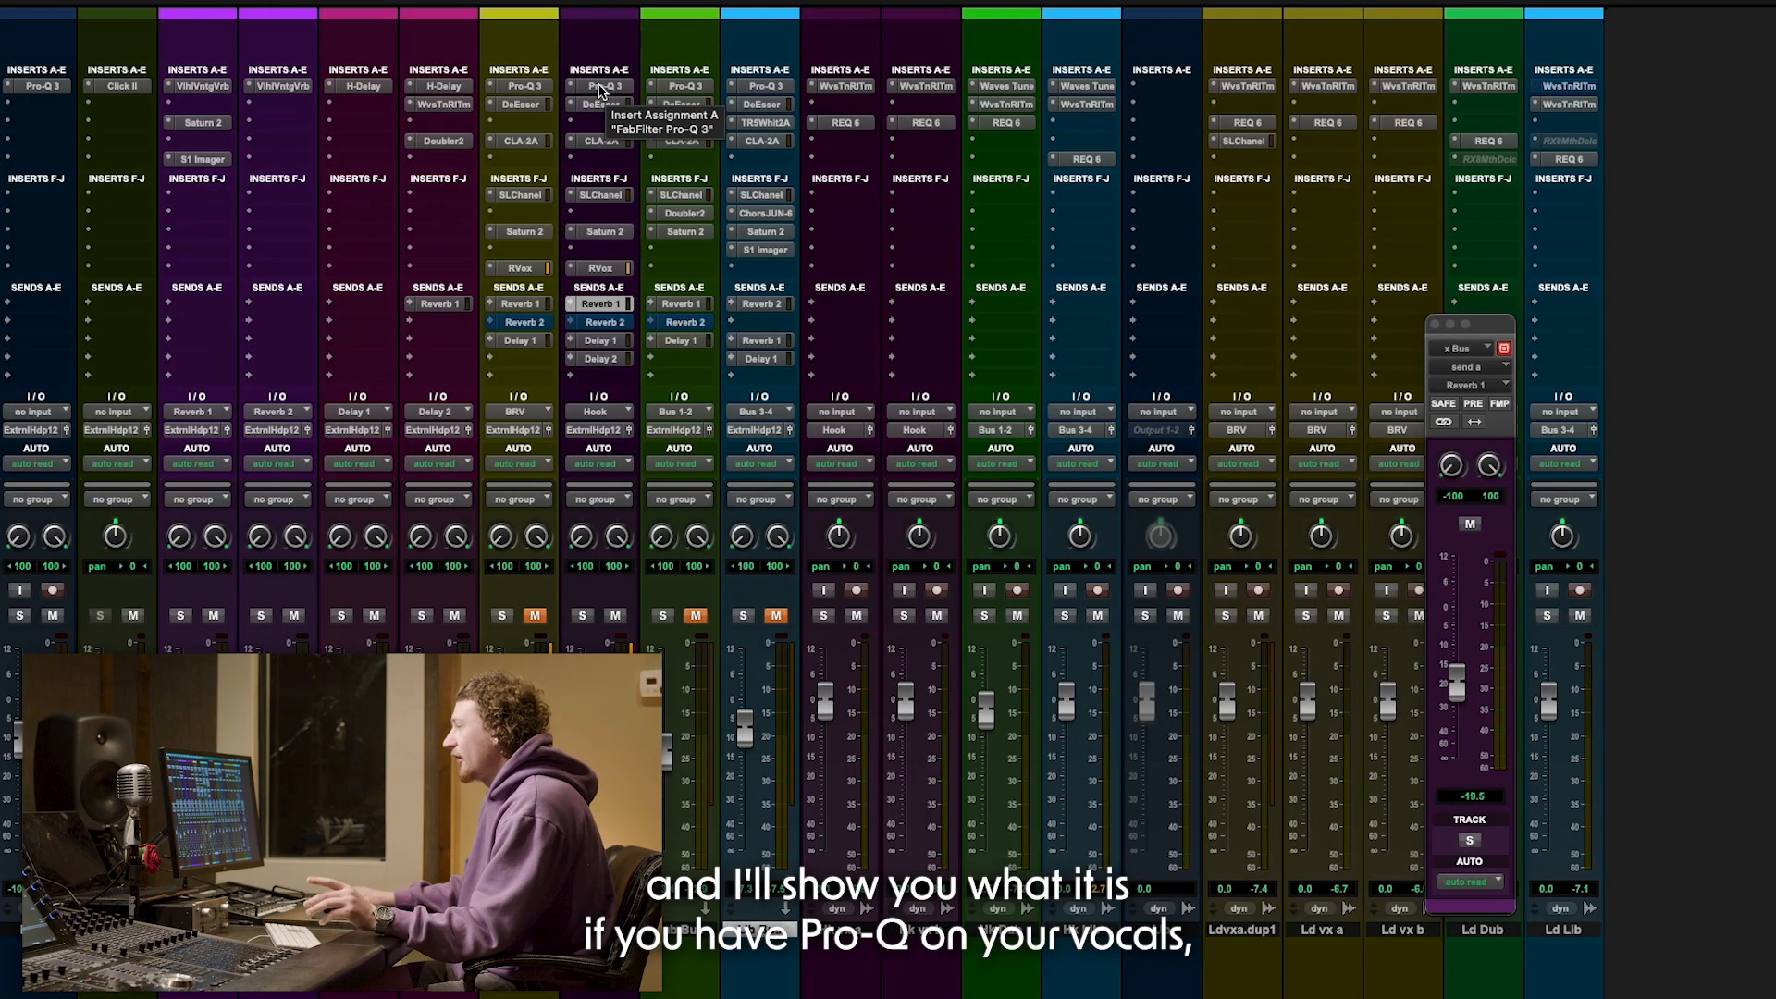
View the x Bus Pro-Q 3 settings in the mixer, and open the Pro-Q 3 on the BEAT track.
left_click(602, 87)
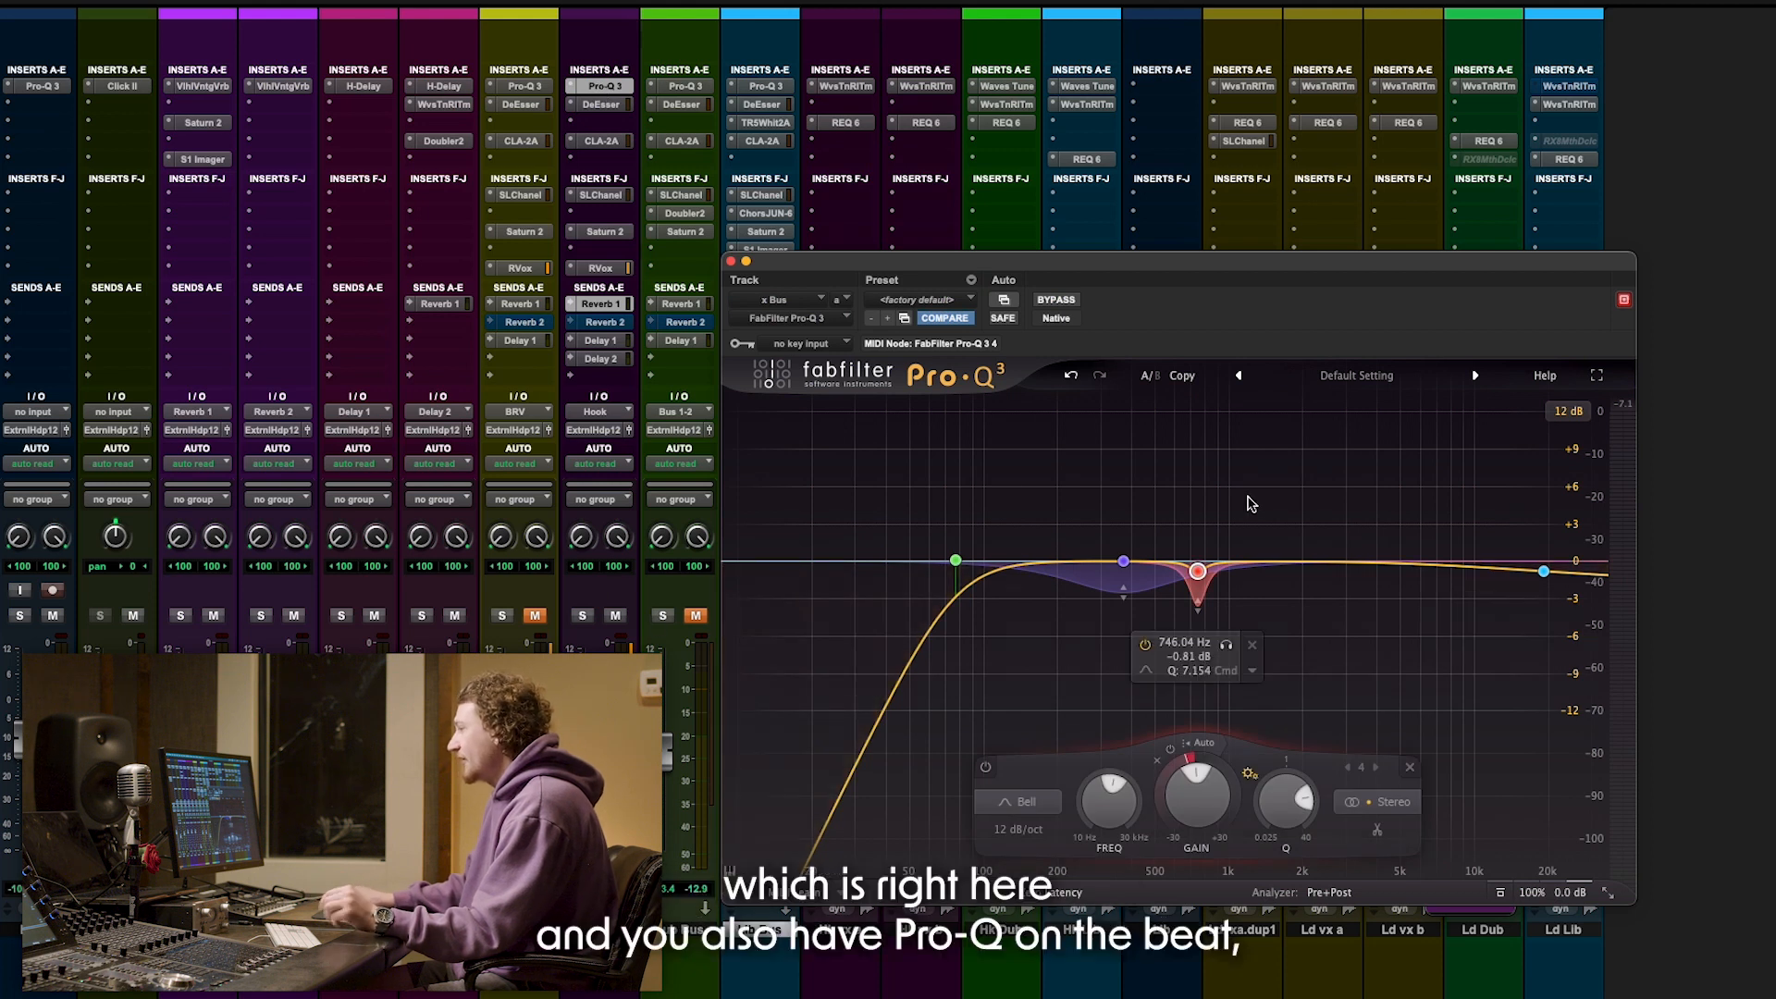
left_click(56, 88)
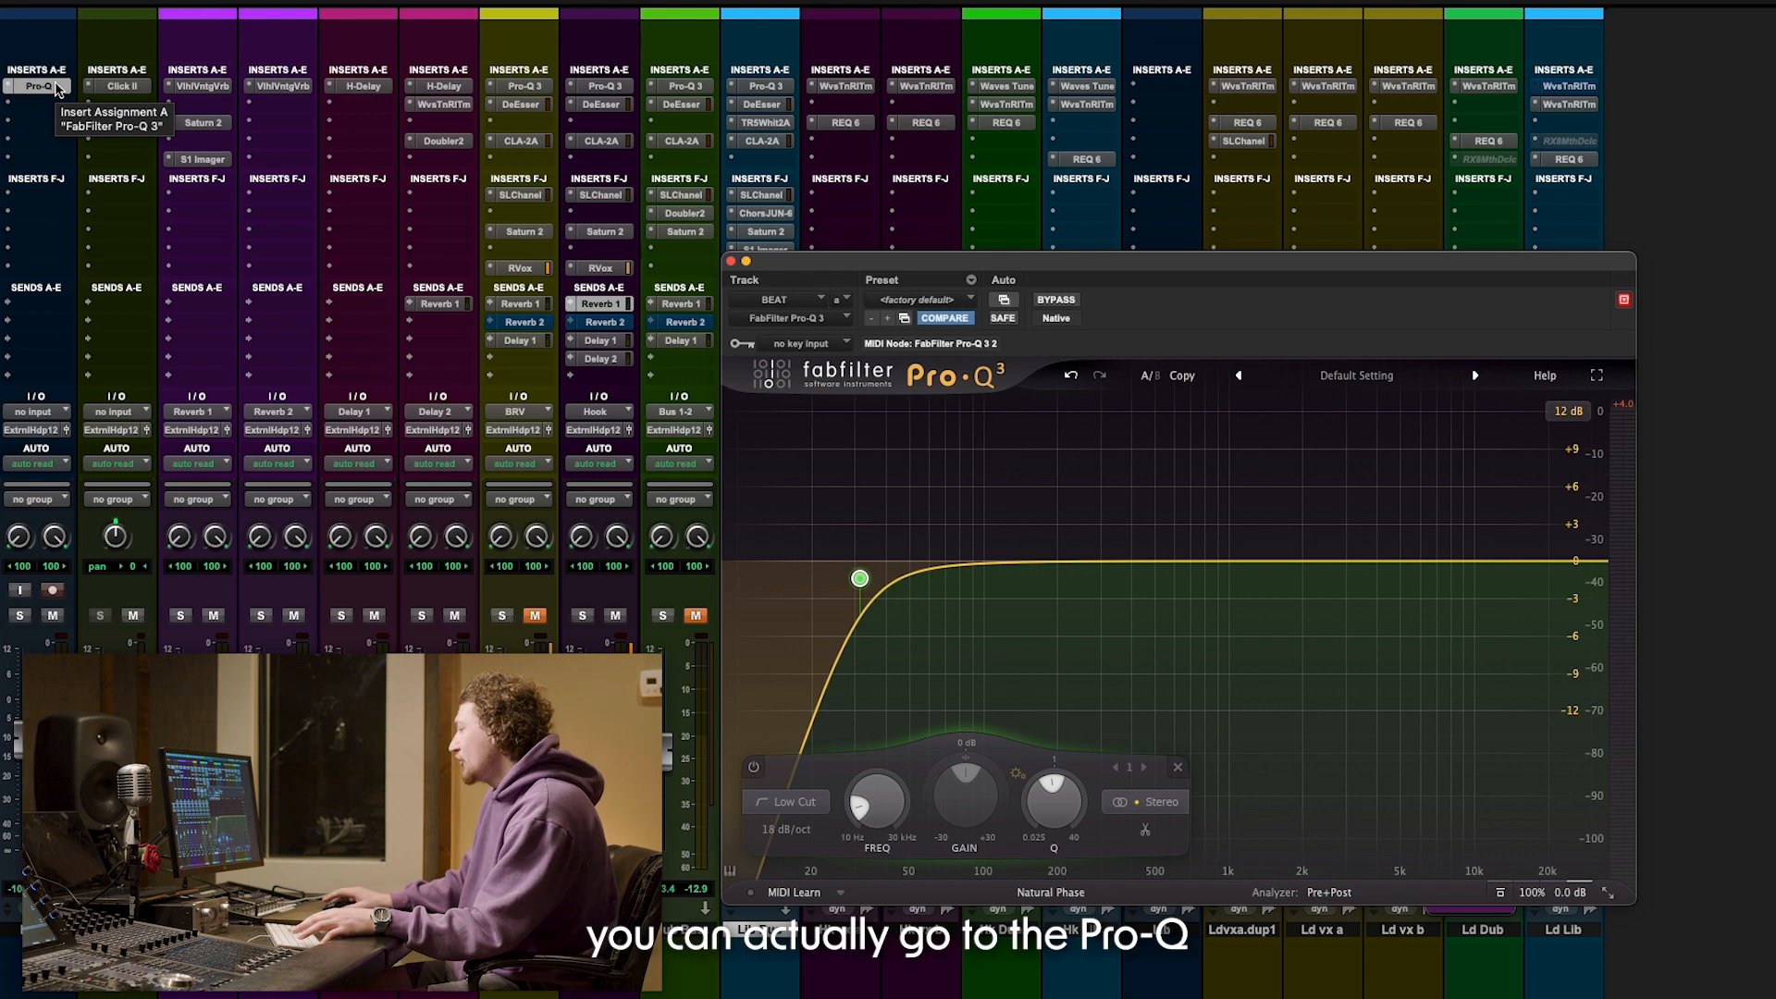
left_click_drag(1024, 264, 621, 66)
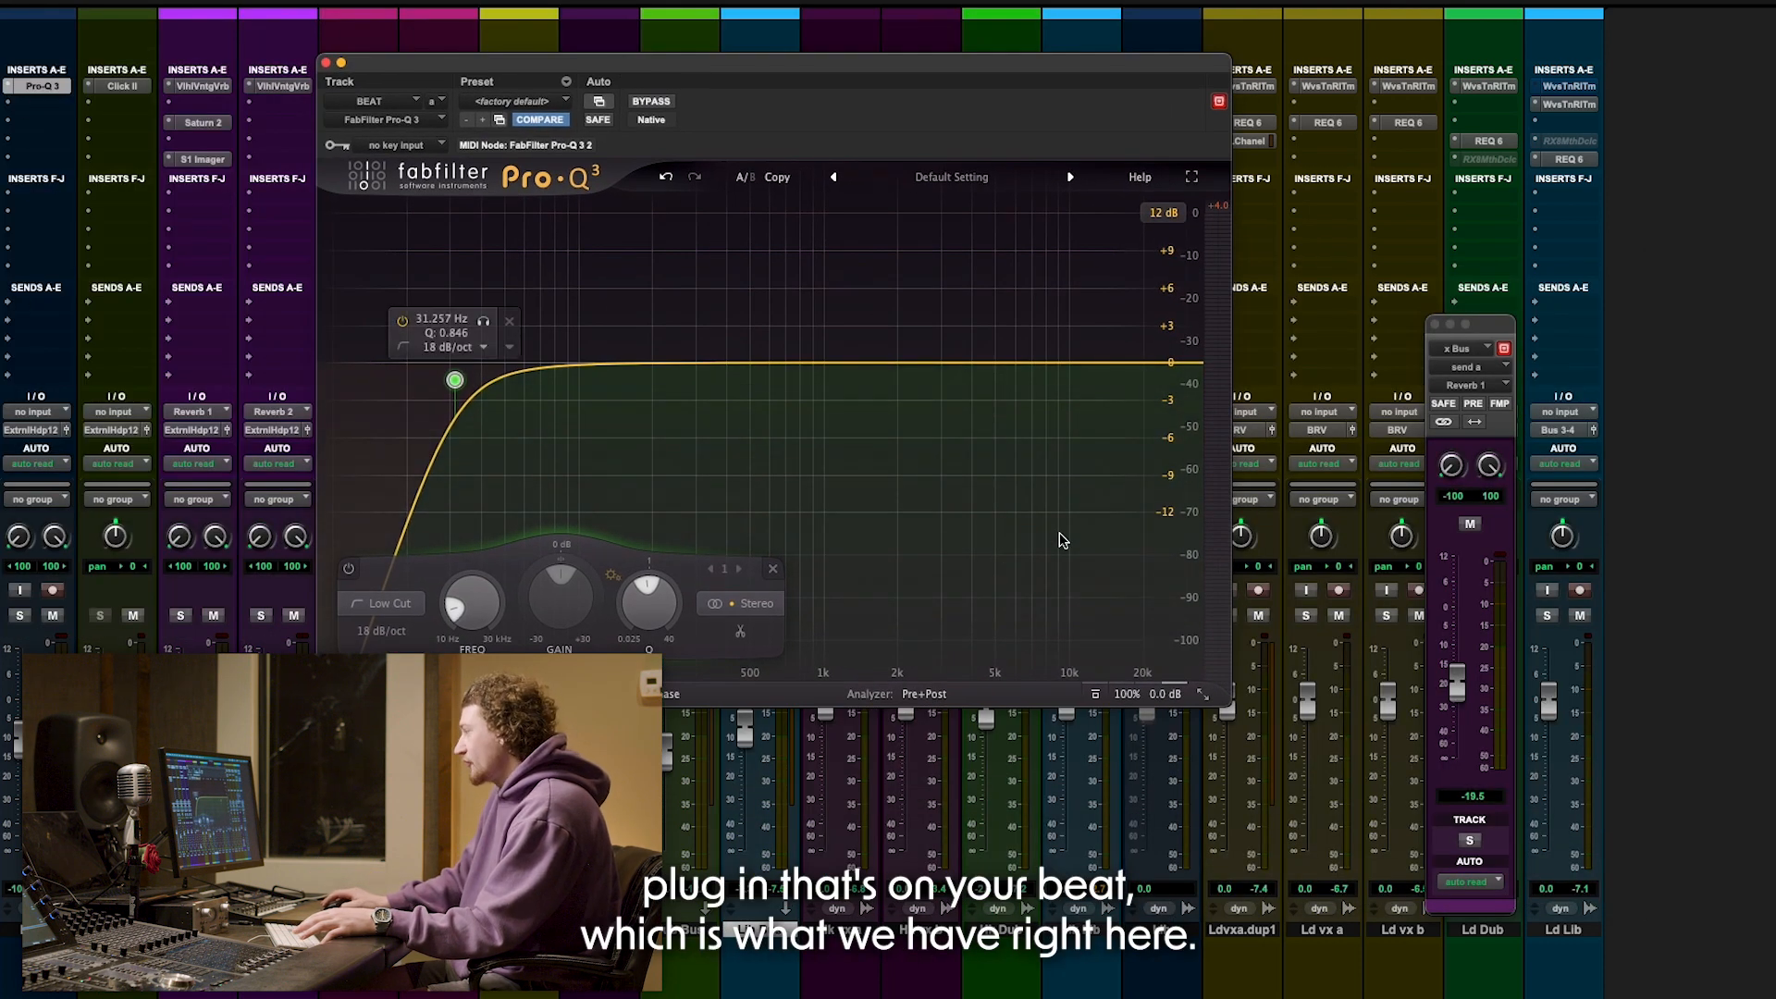
Select the x Bus as the external spectrum in the BEAT EQ's analyzer, alongside Pre and Post.
left_click(929, 695)
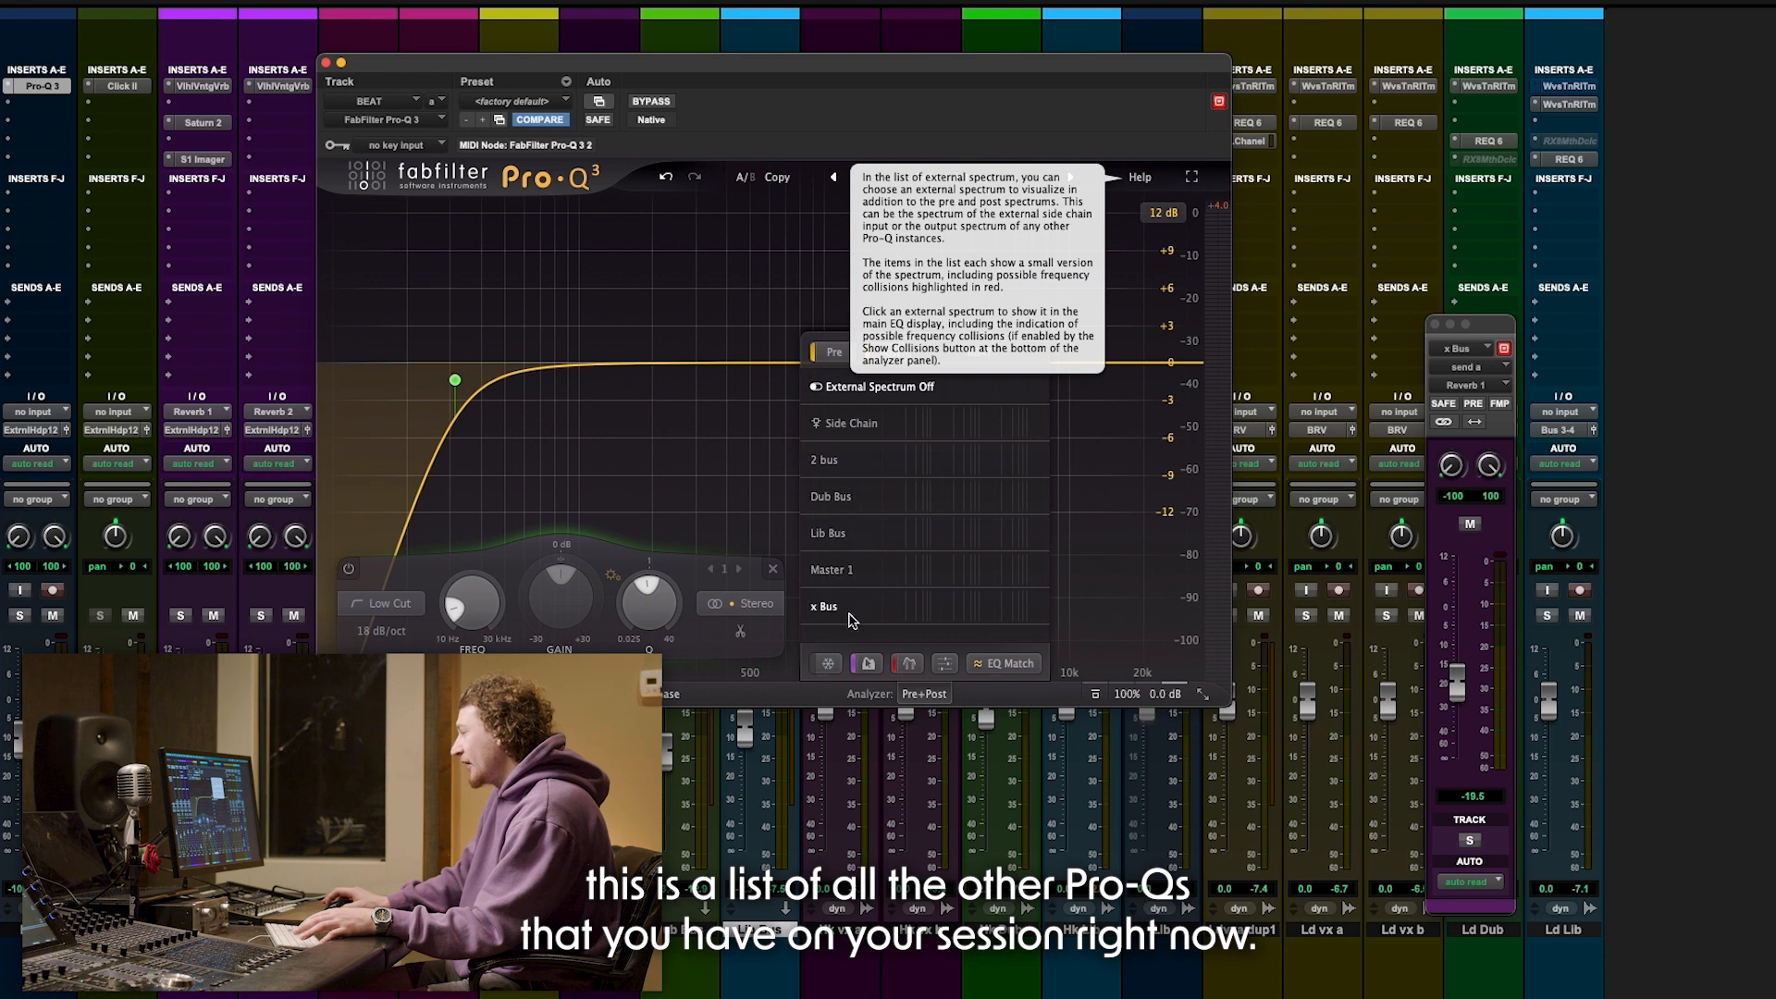
left_click(694, 130)
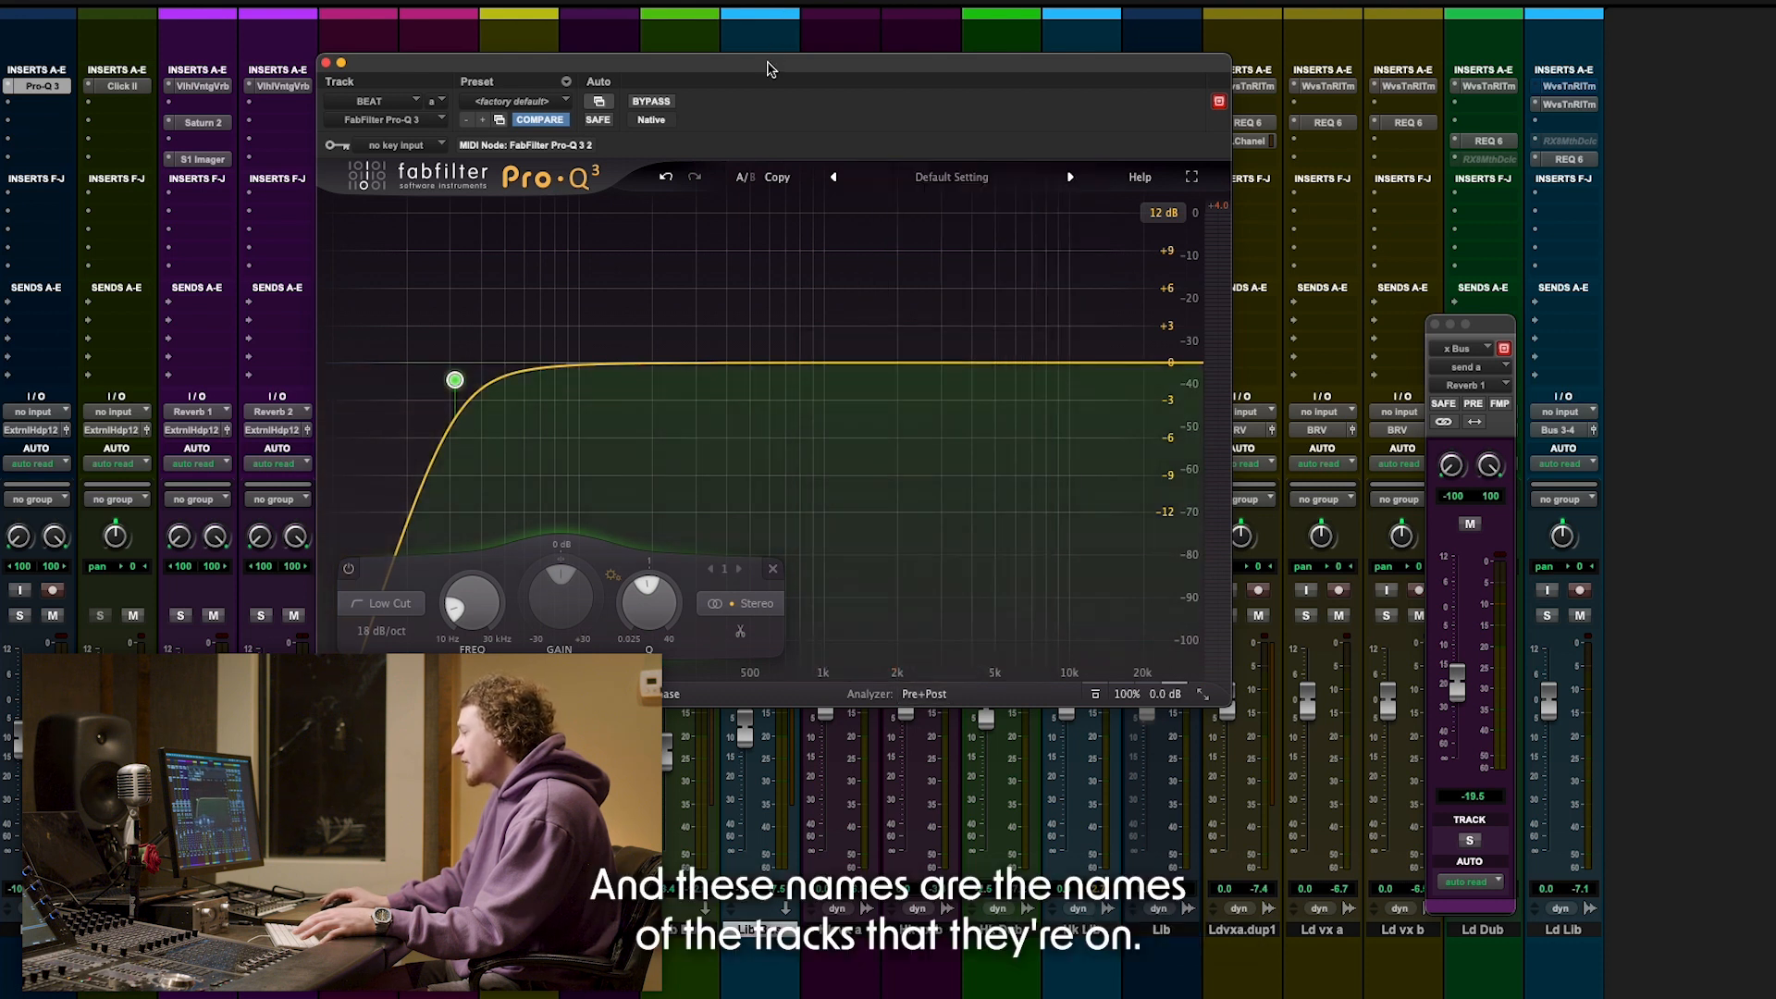
left_click_drag(693, 131, 1221, 143)
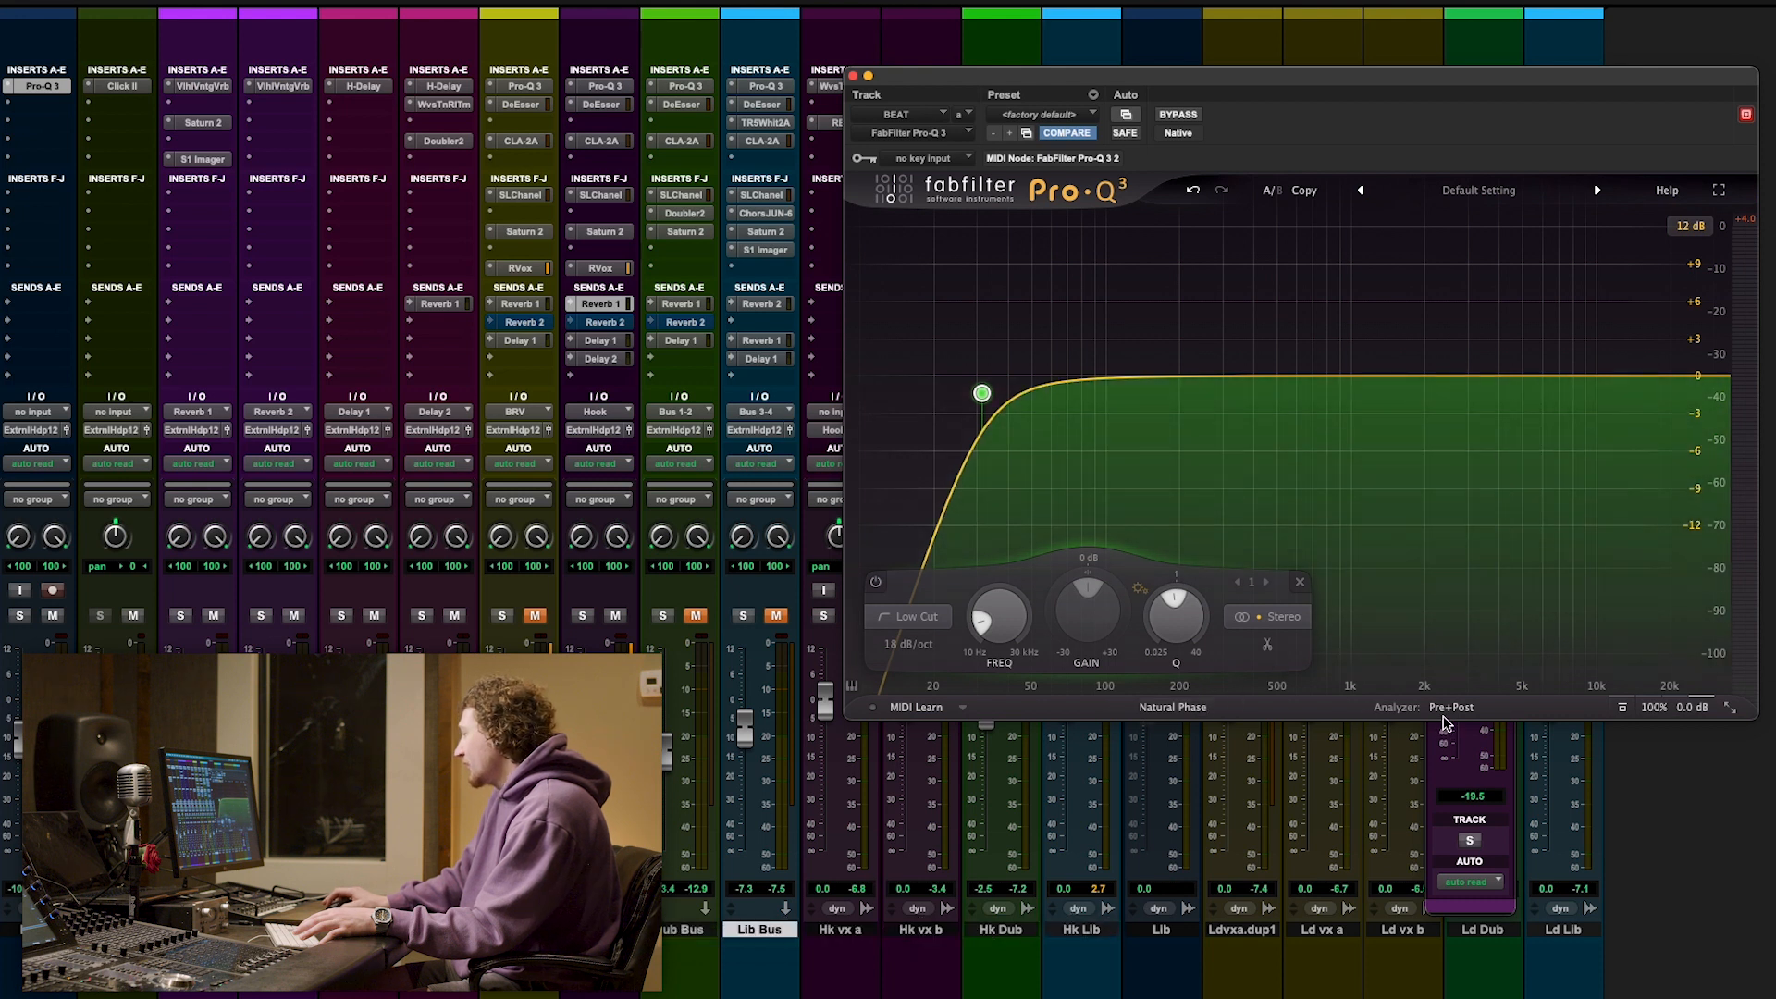
left_click(1446, 711)
left_click(1397, 622)
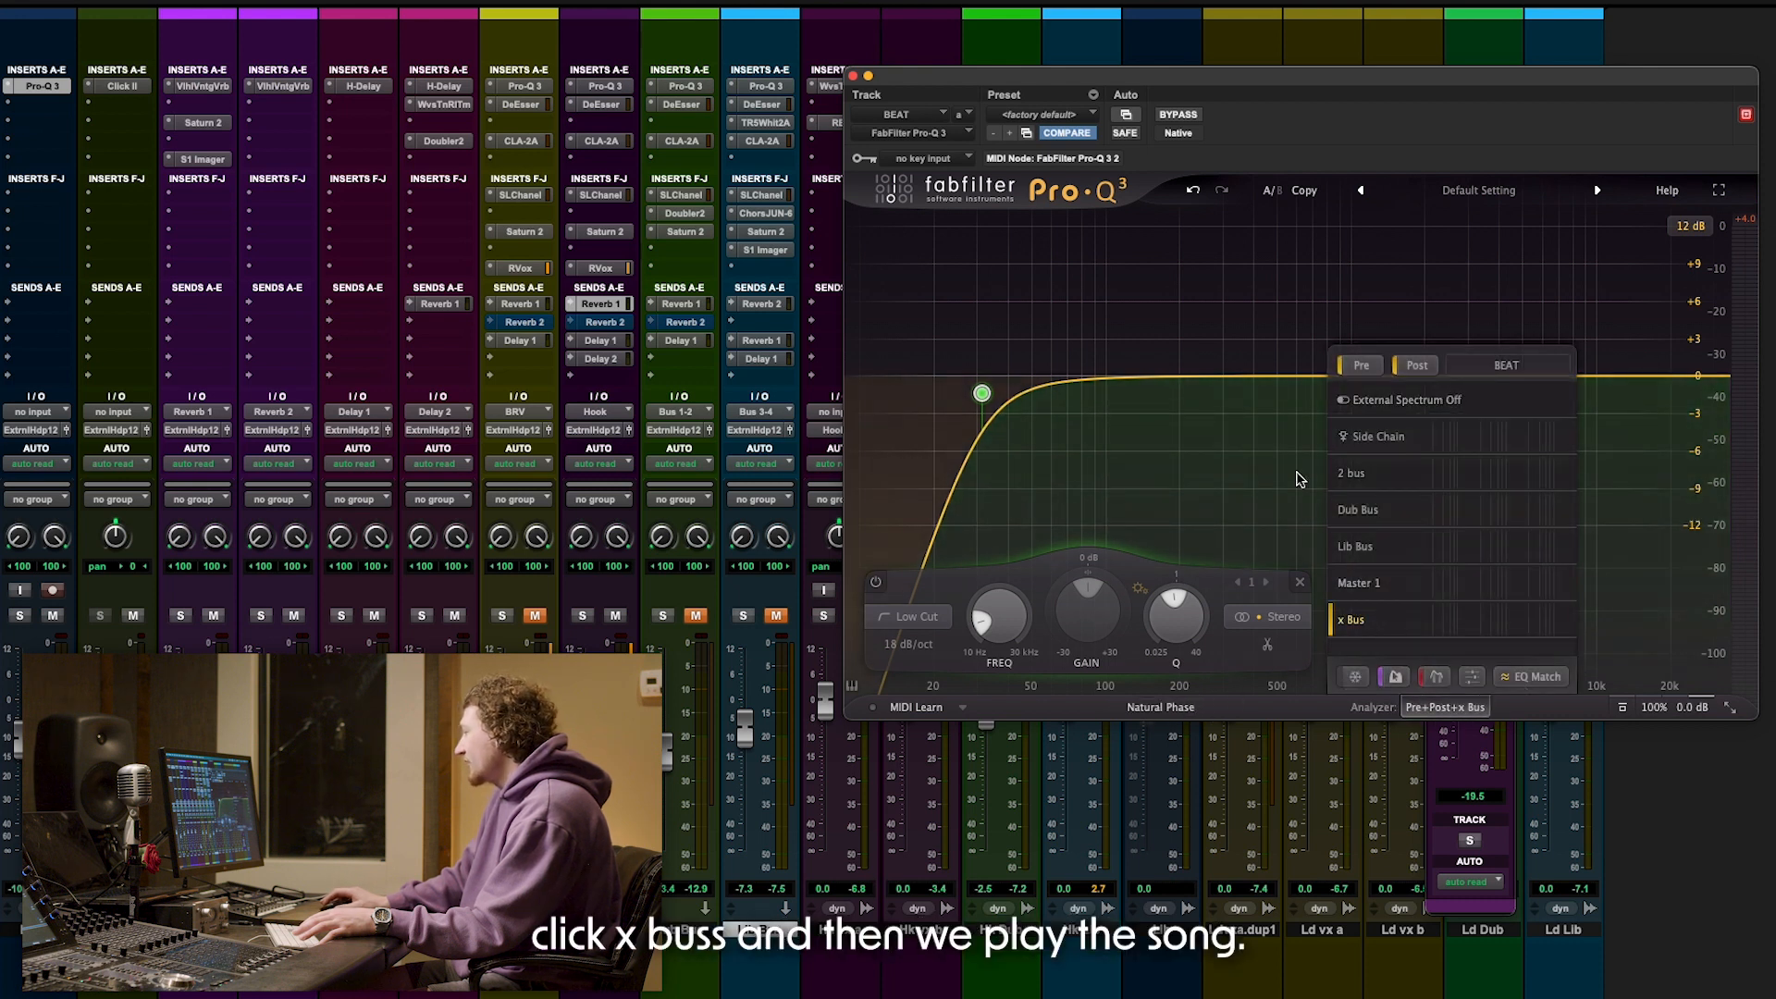
left_click_drag(1232, 74, 936, 88)
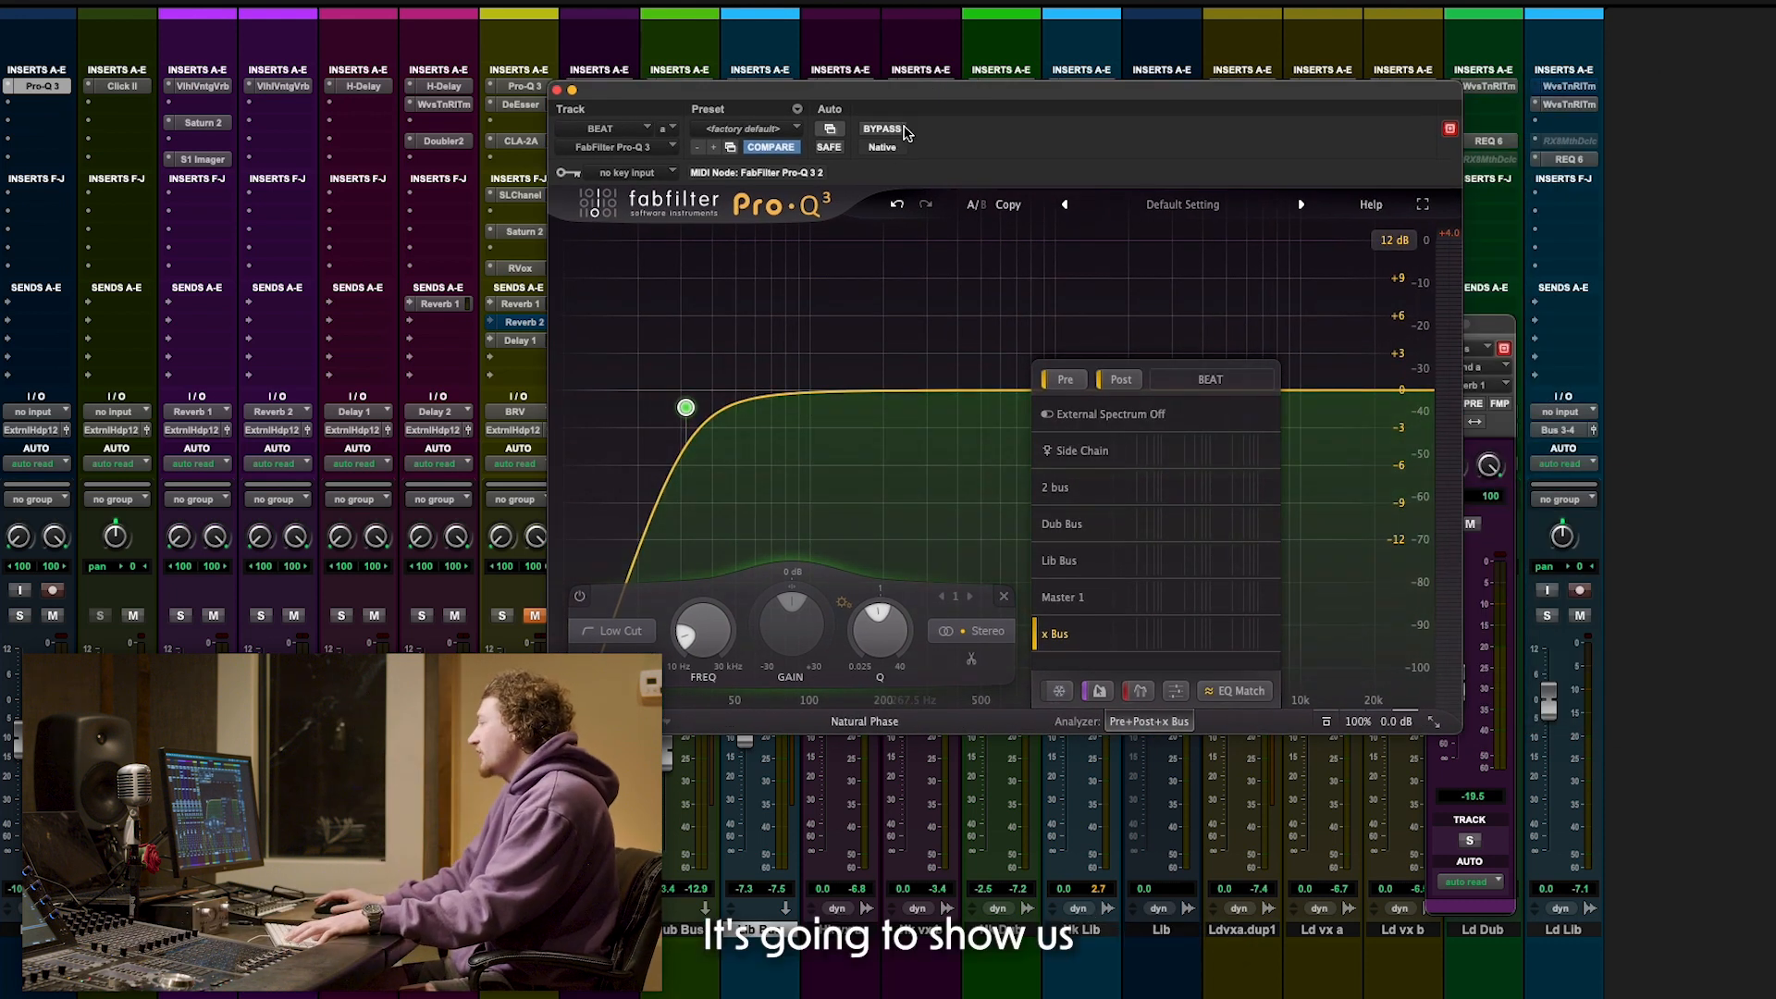
Close the BEAT EQ's analyzer options and play the hook to examine where its spectrum collides with the x Bus vocals.
key("space")
left_click_drag(898, 90, 704, 74)
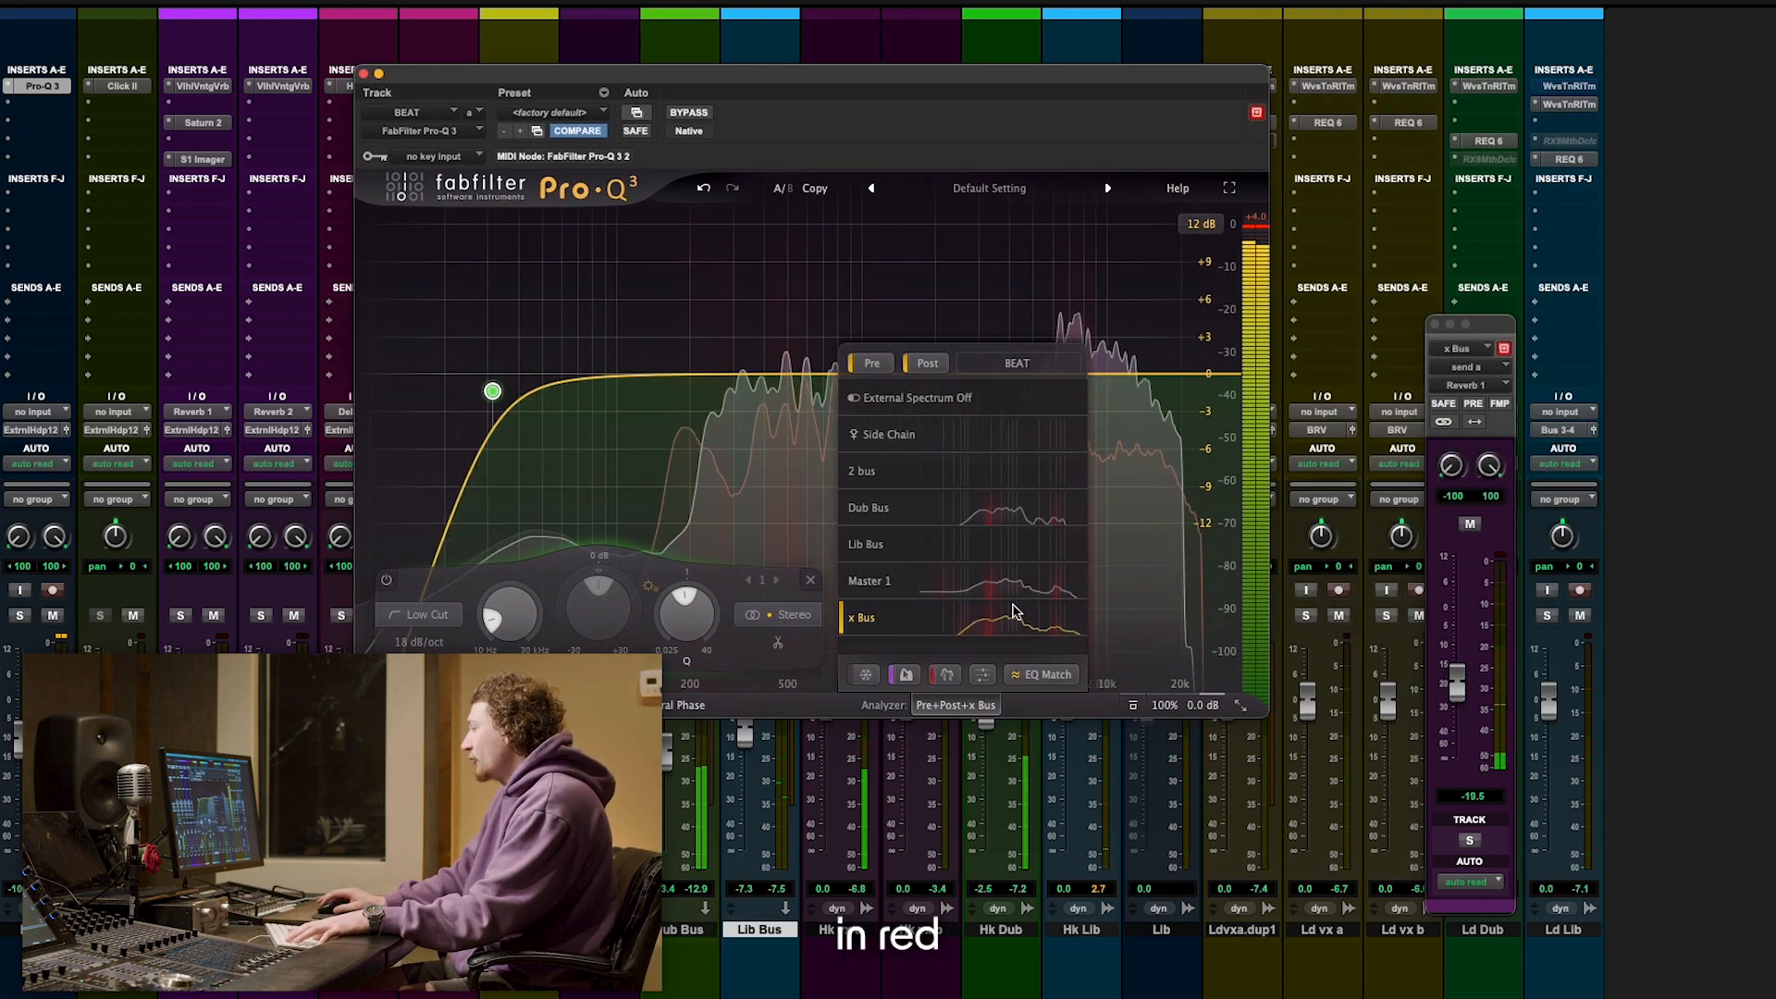
left_click(976, 708)
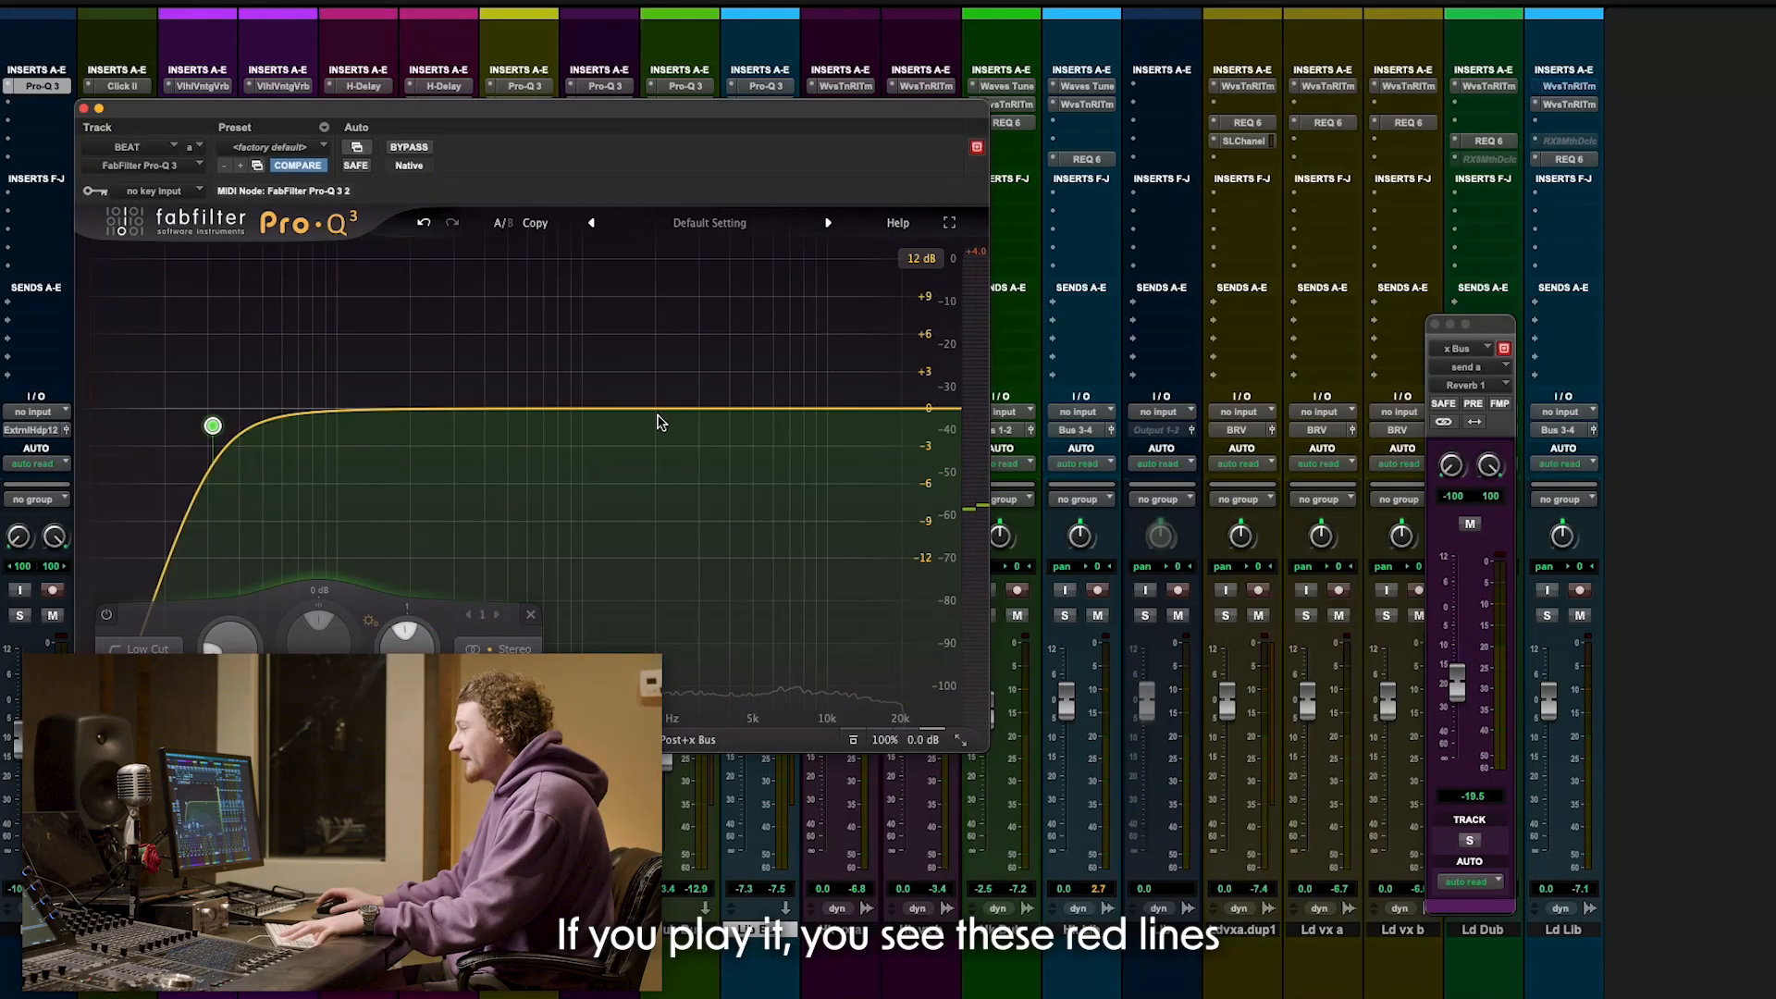
key("space")
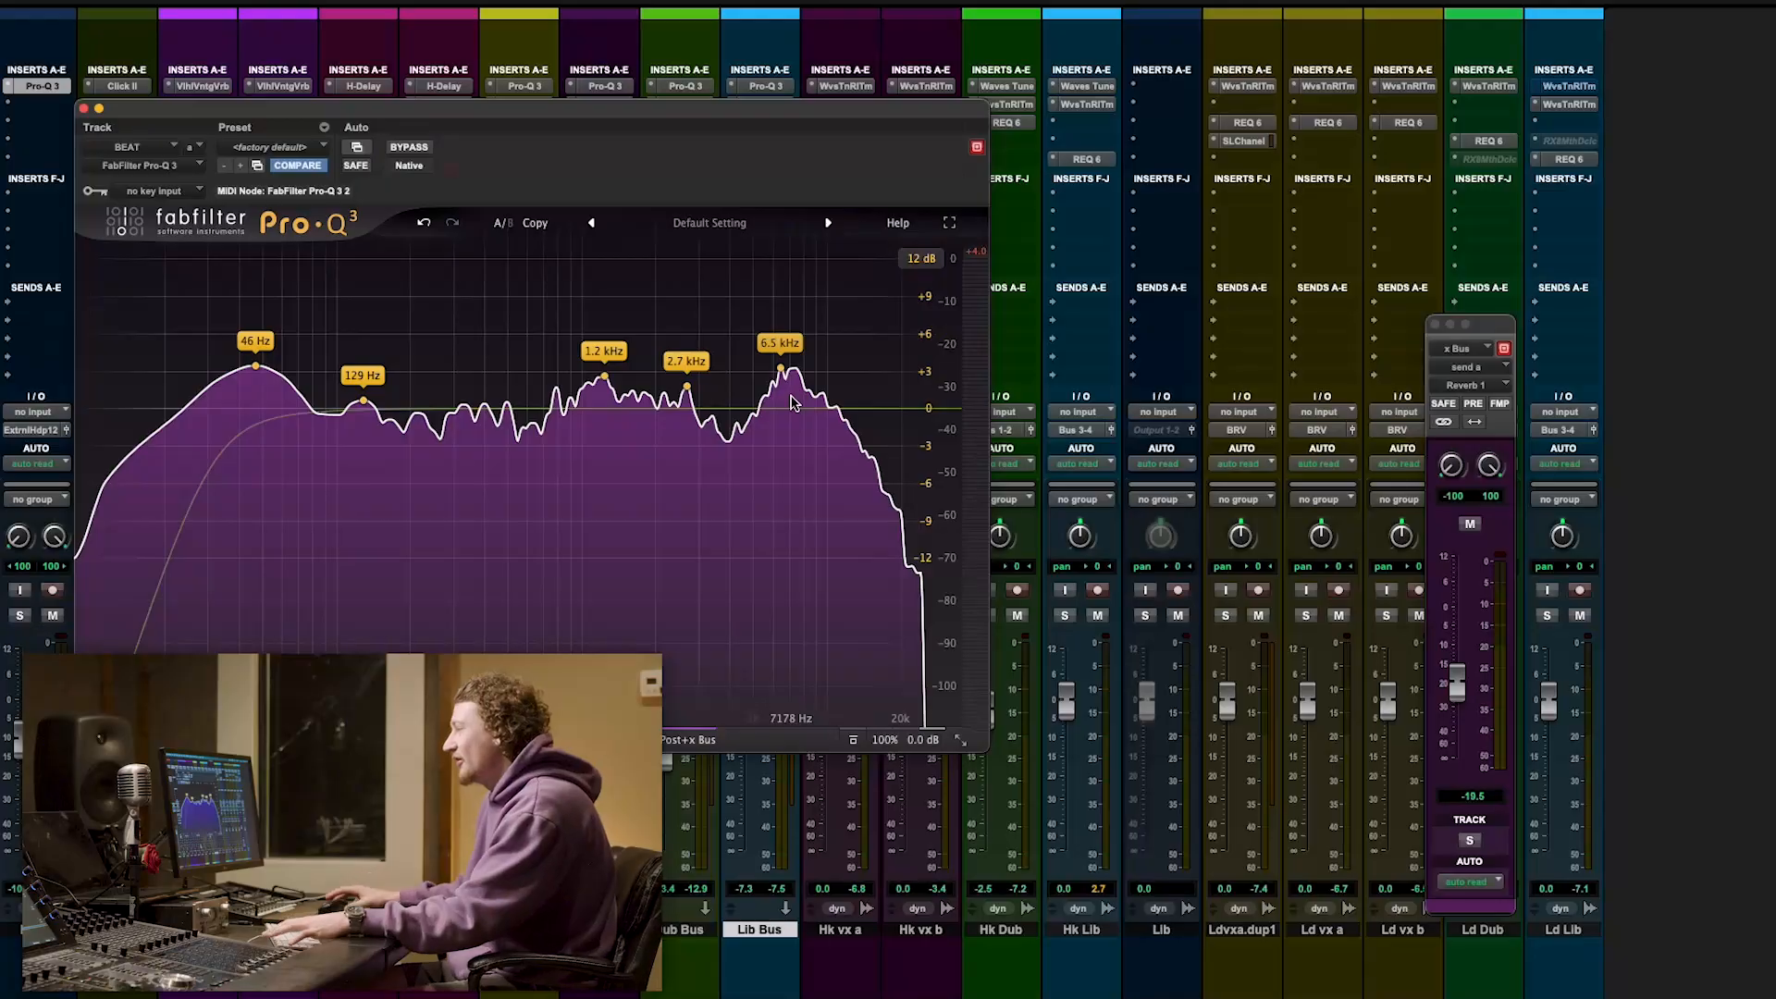
key("space")
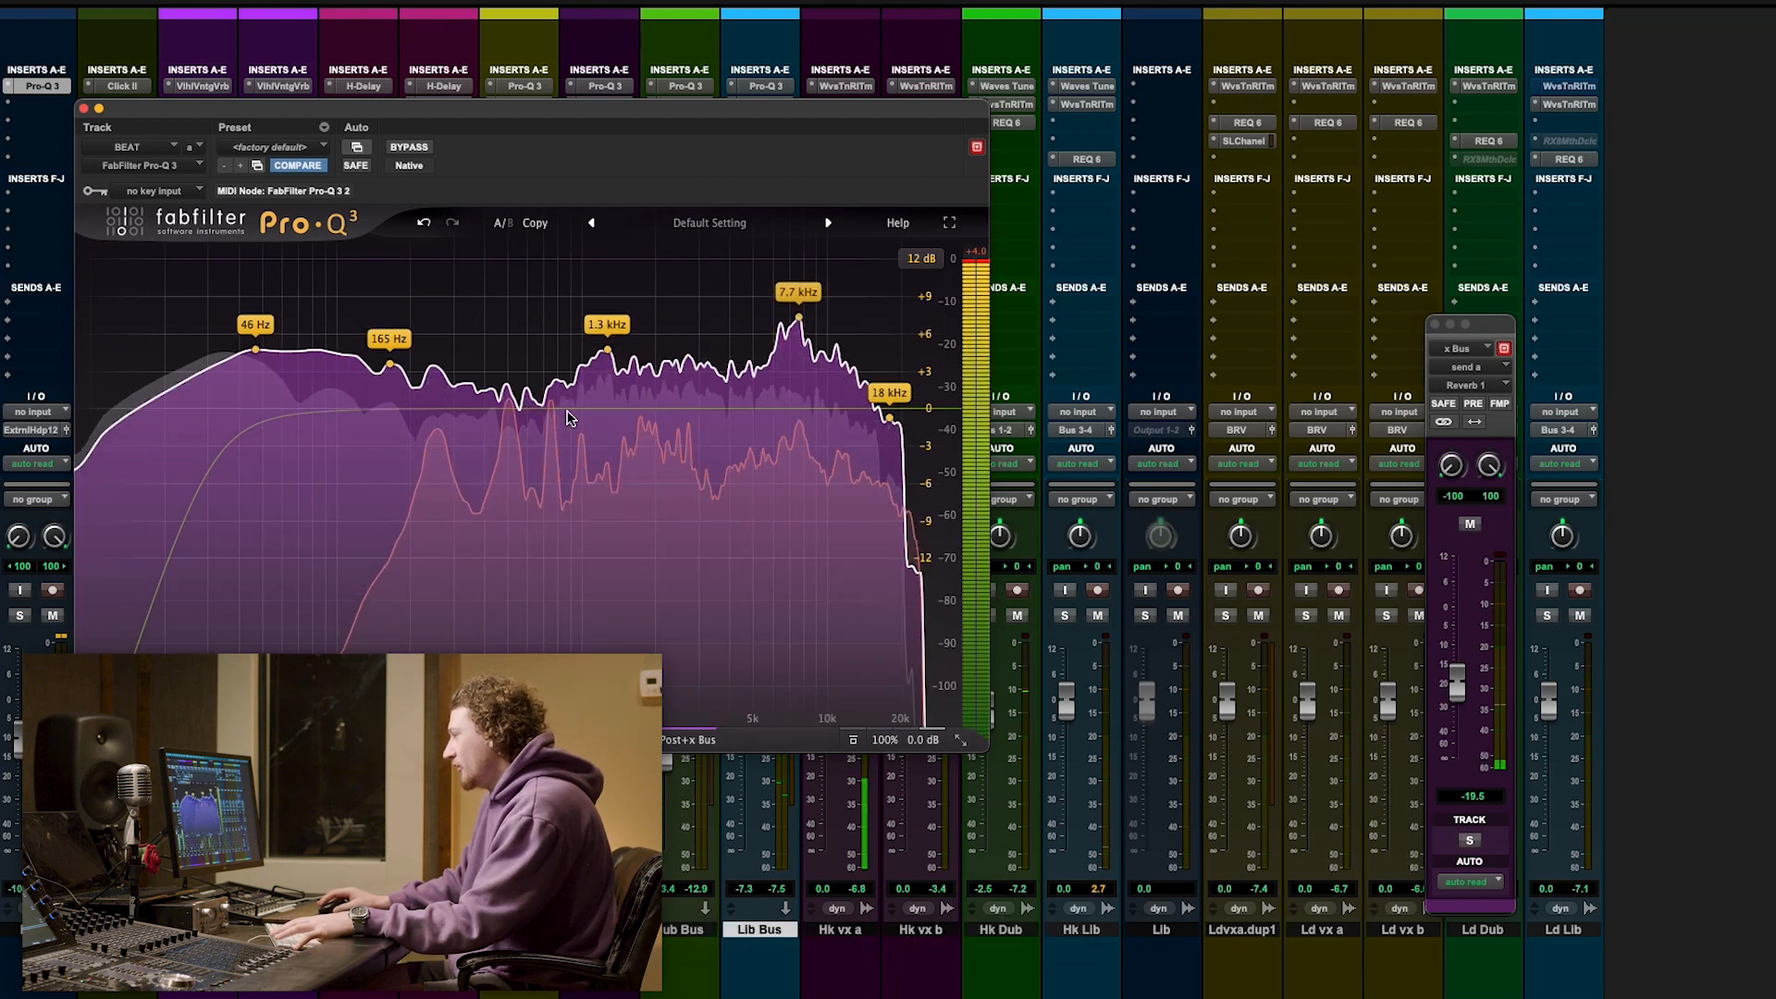
Add a dynamic bell cut to the BEAT EQ at about 268 Hz with Q 1.125, auditioning the band in solo.
double_click(213, 426)
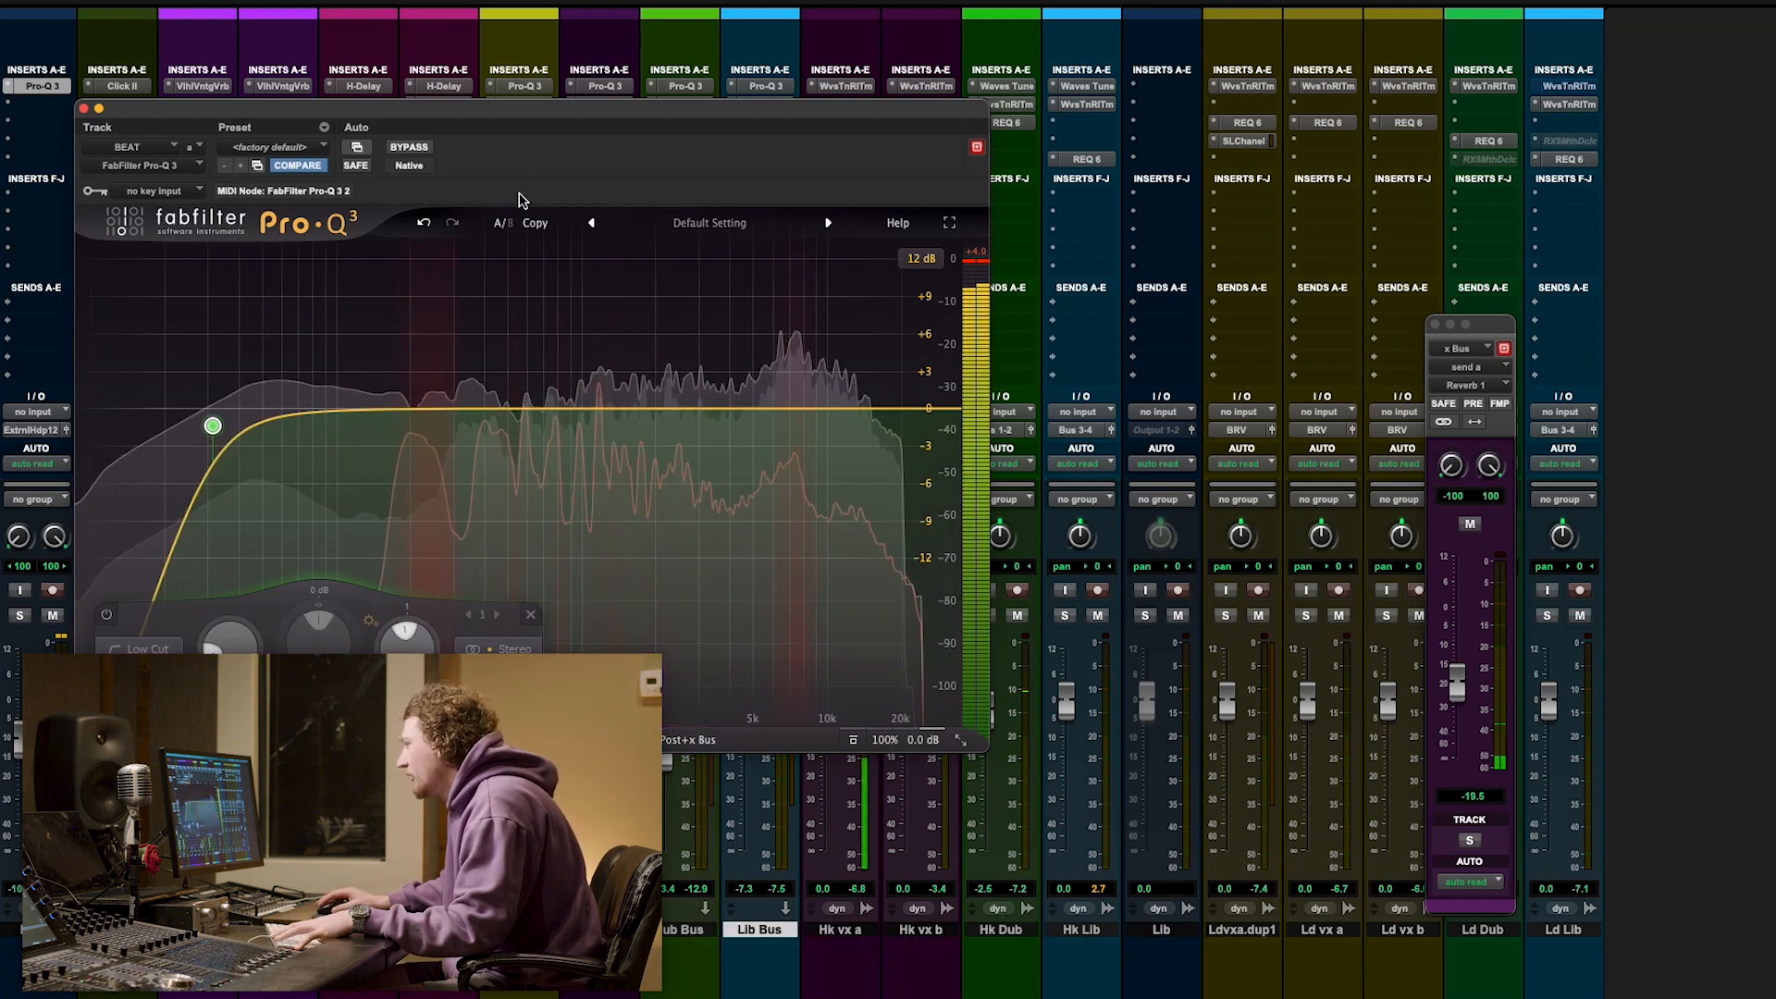
left_click(430, 409)
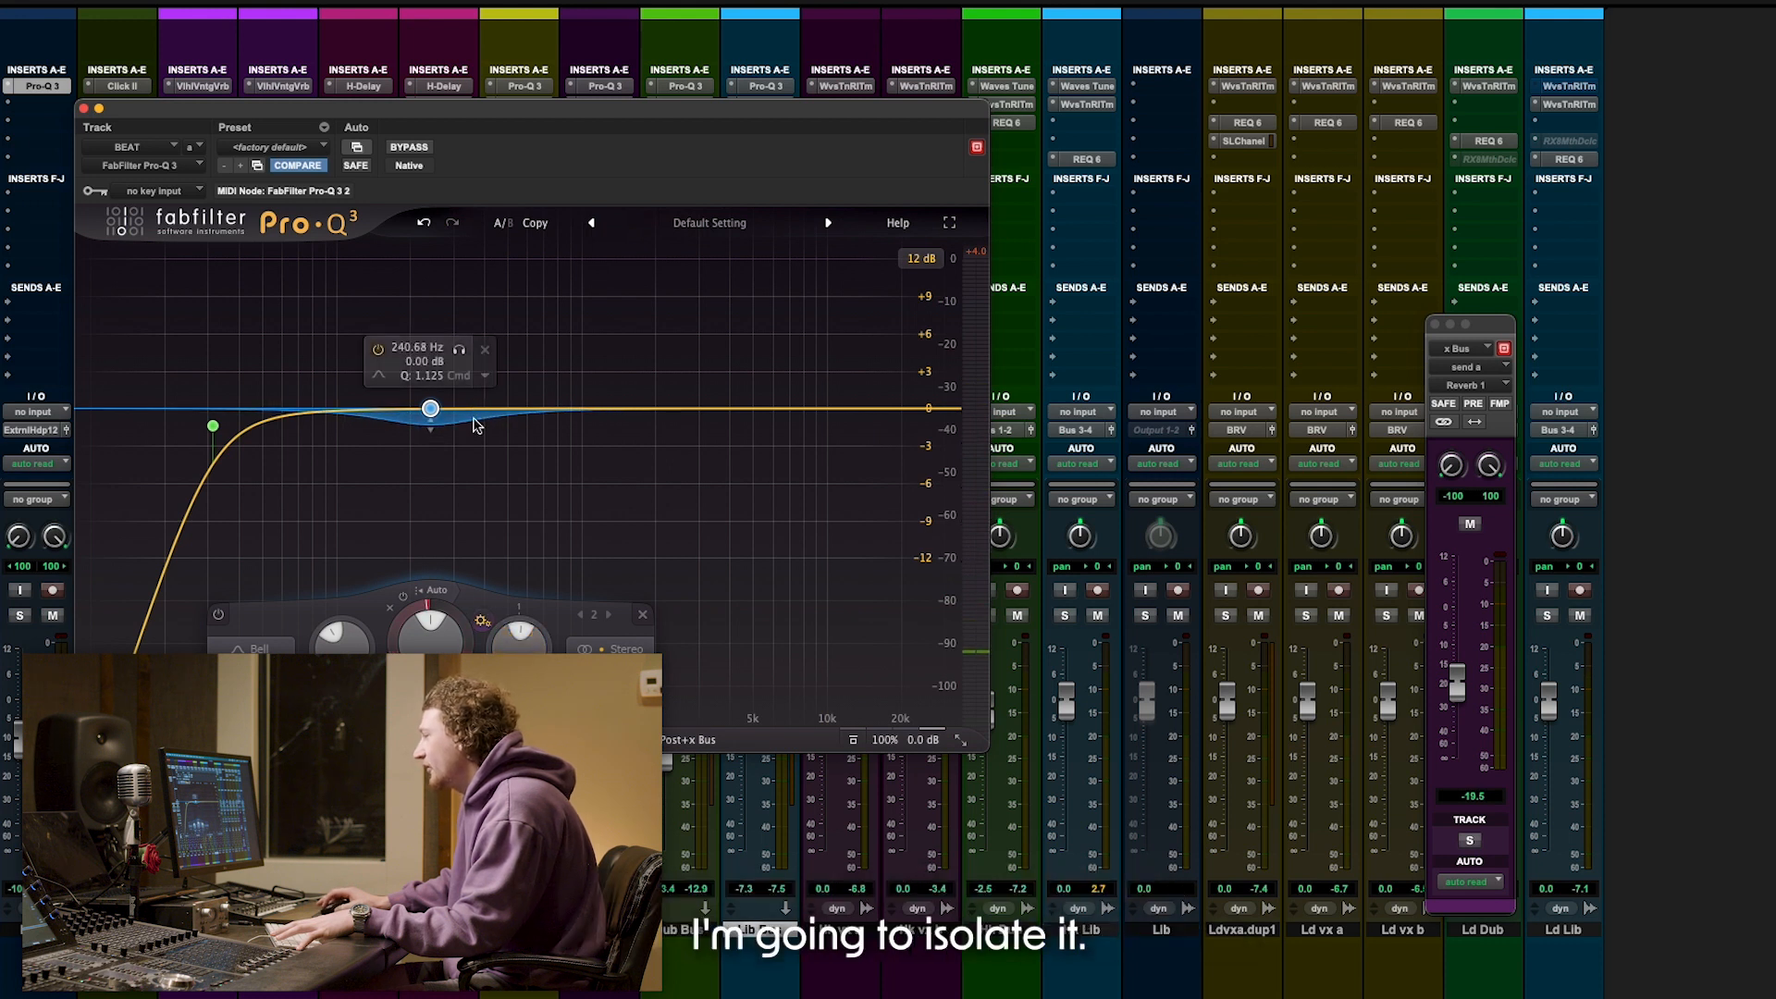
left_click(460, 353)
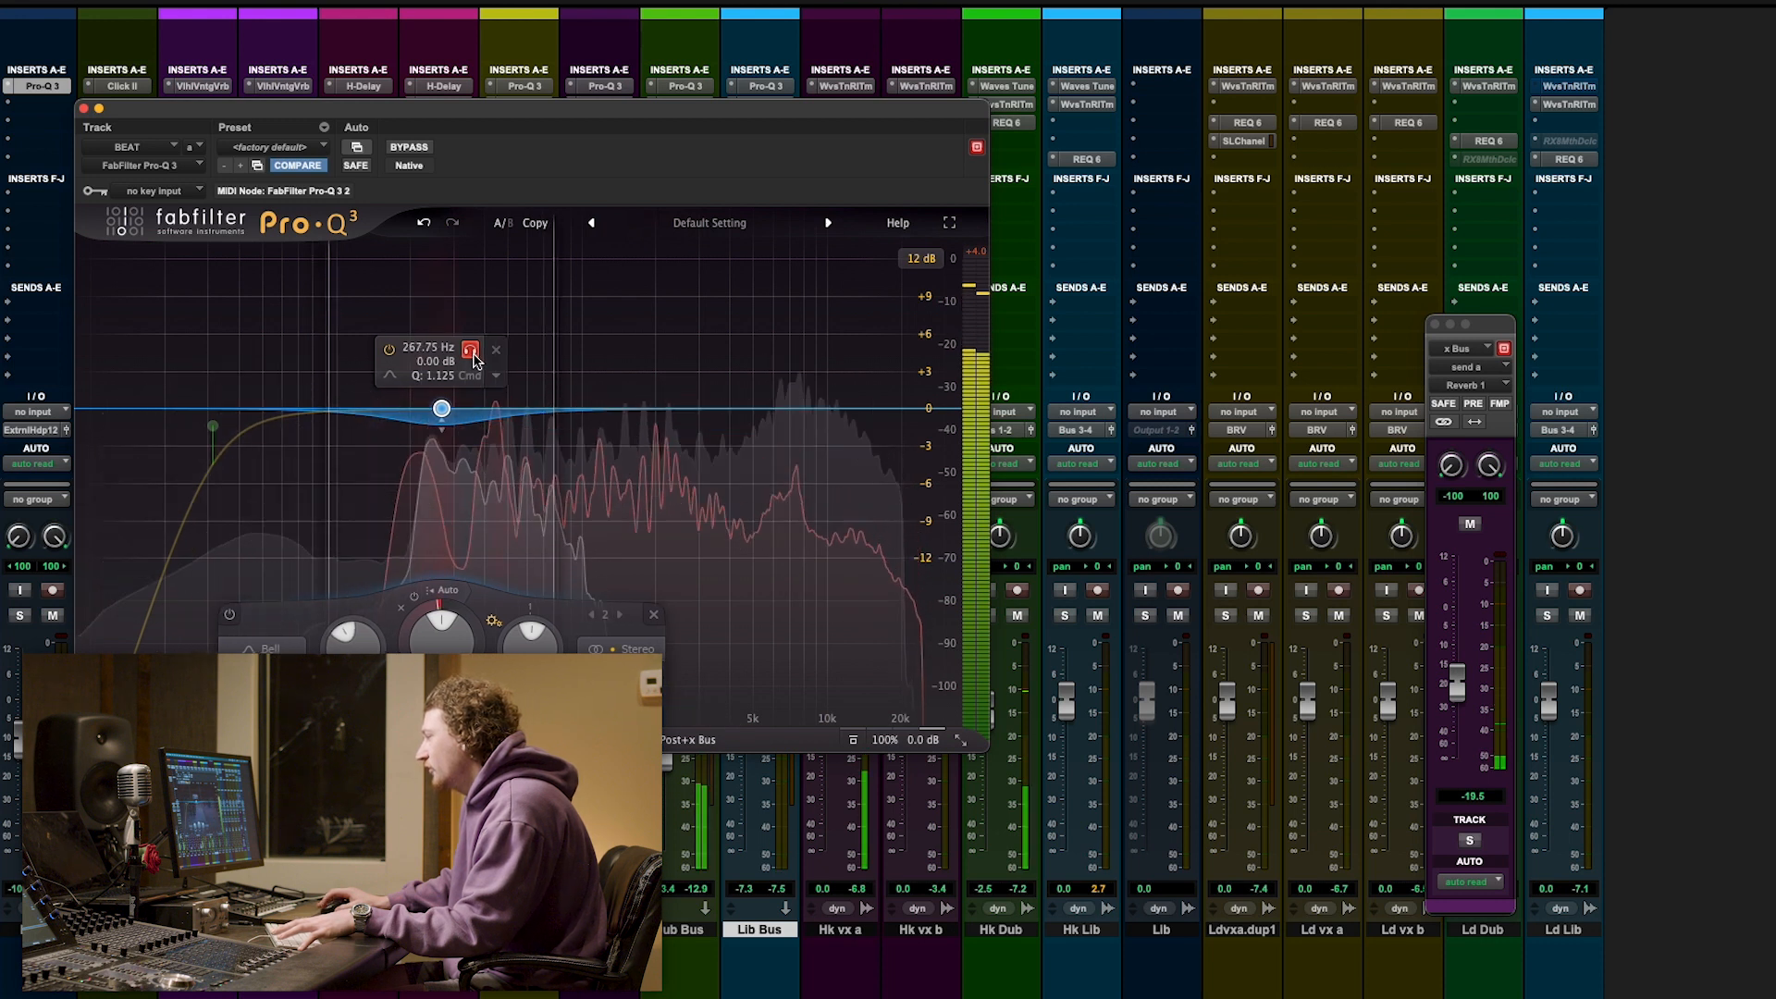
left_click(471, 356)
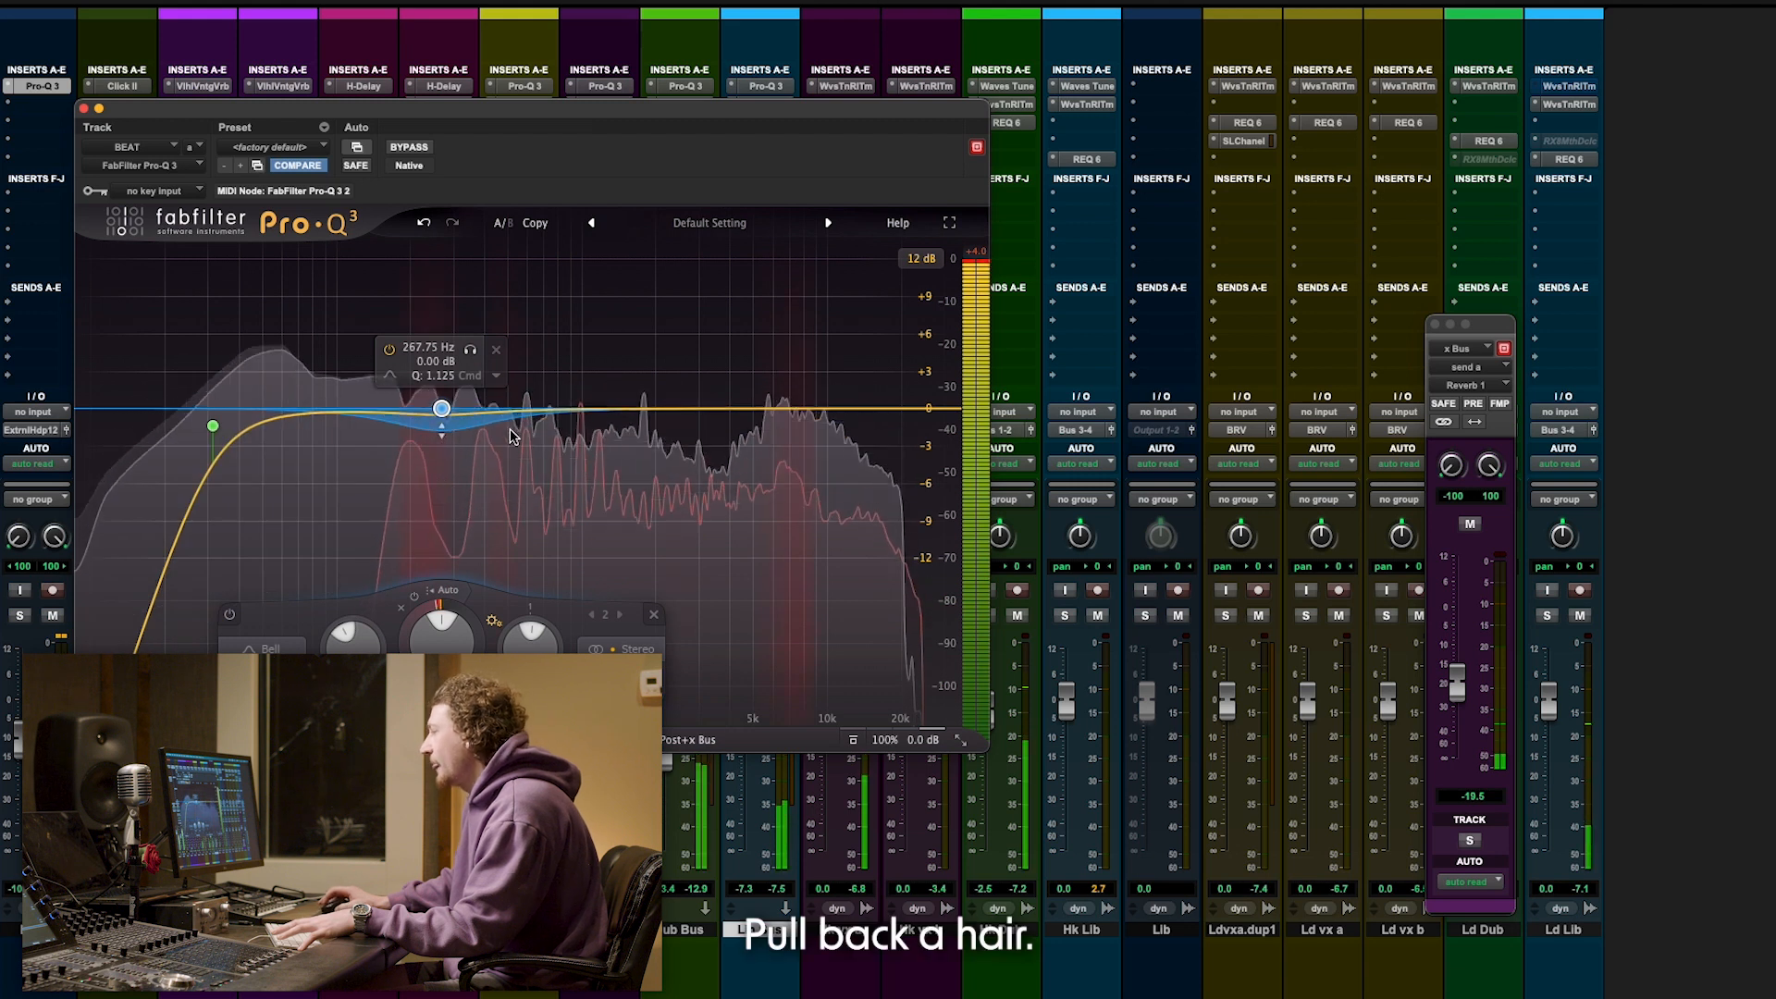
Add a narrow dynamic bell cut to the BEAT EQ at about 7.9 kHz with Q 7.288, auditioning the band in solo.
left_click(796, 407)
left_click(826, 350)
left_click_drag(827, 352, 827, 351)
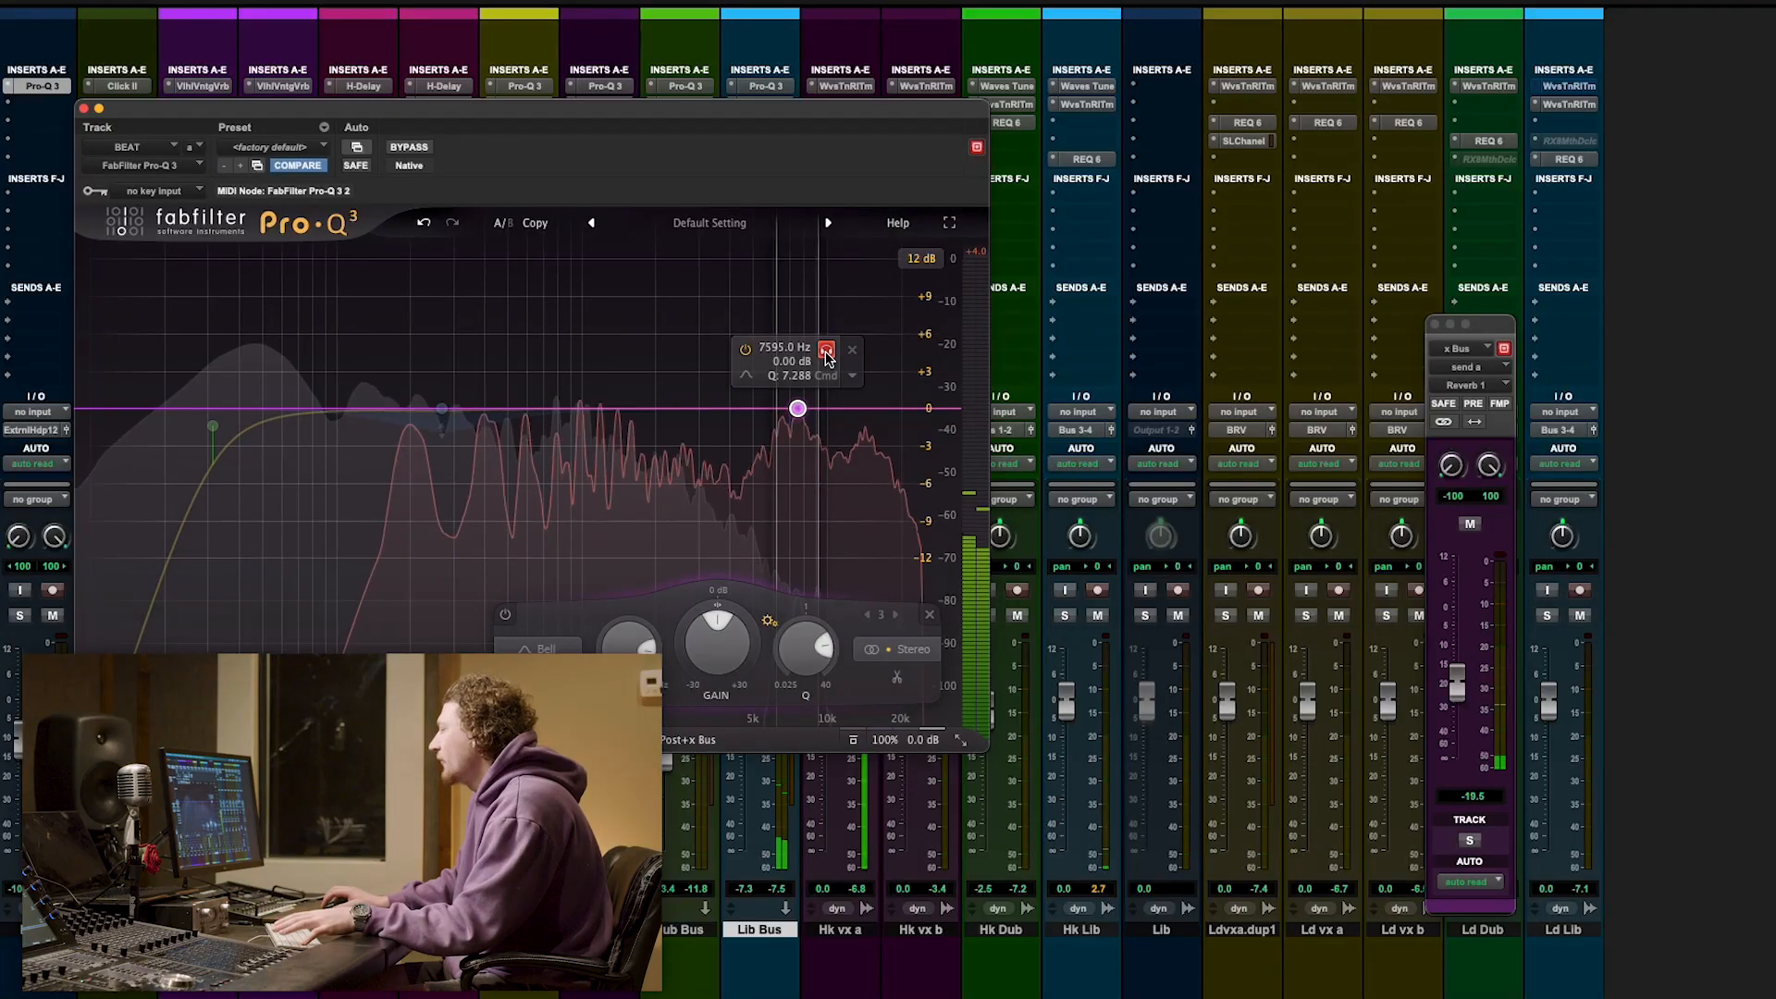
left_click_drag(834, 349, 835, 350)
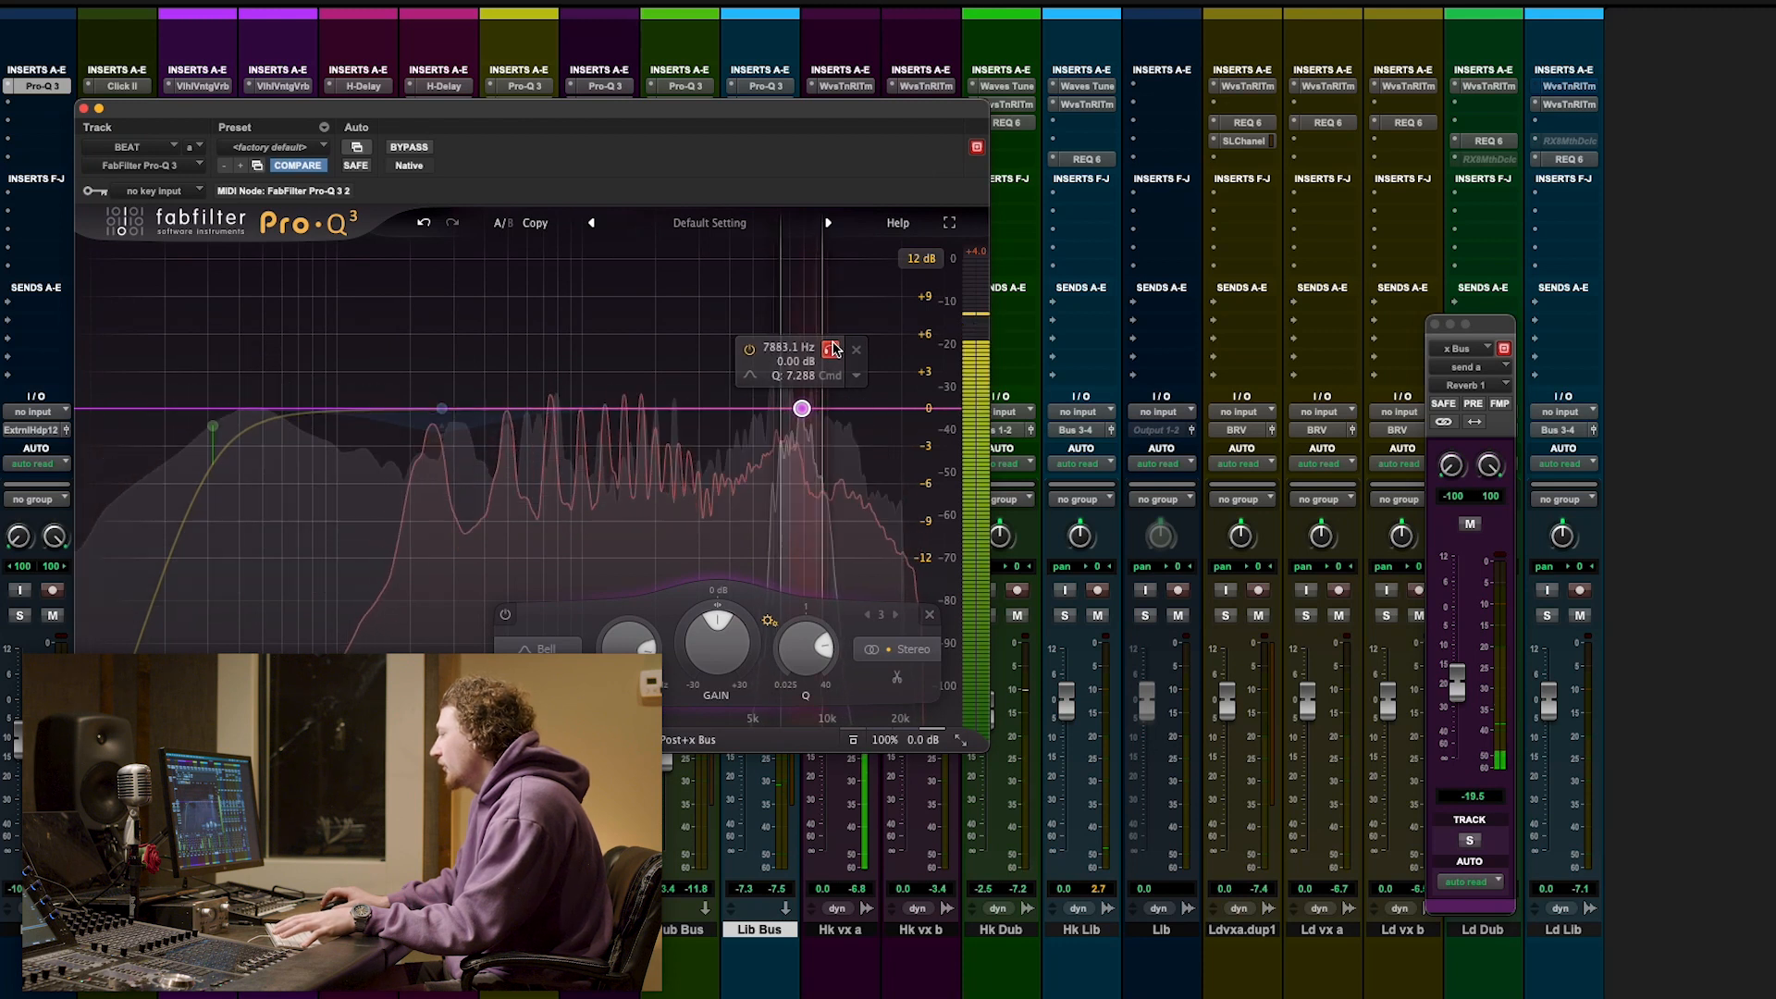
left_click_drag(833, 346, 834, 346)
left_click_drag(686, 663, 686, 669)
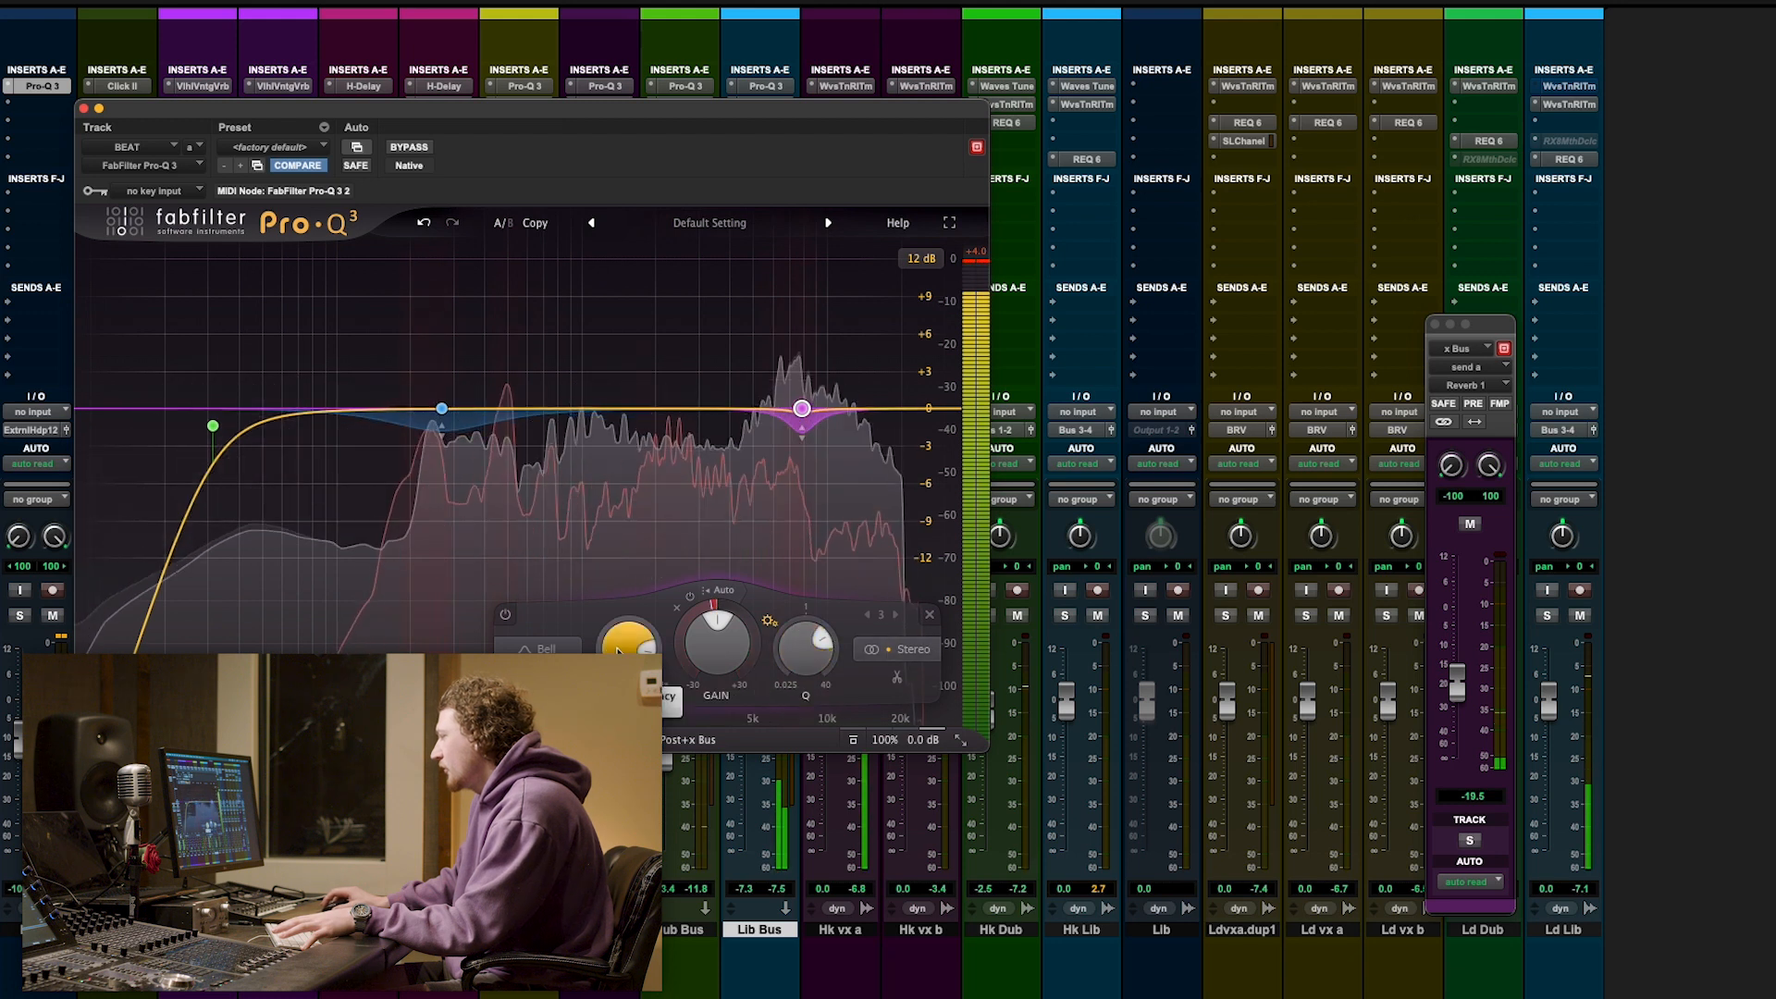
left_click_drag(683, 643, 683, 646)
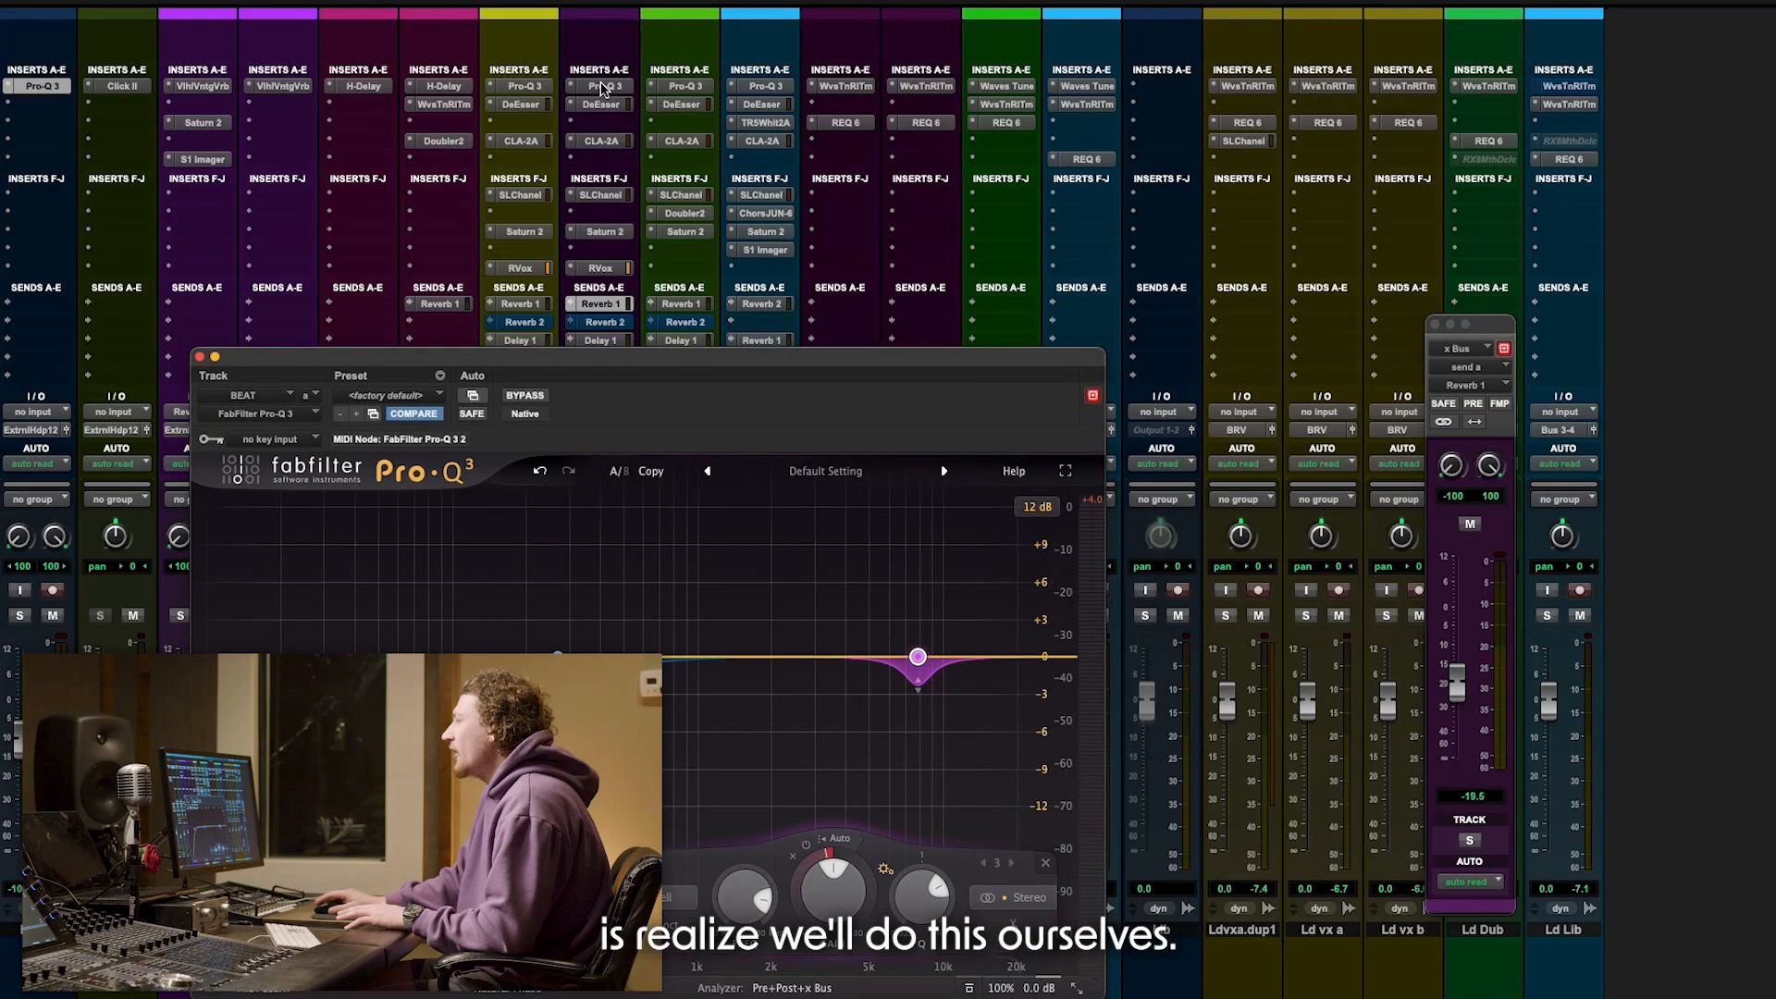
Open the x Bus Pro-Q 3 and play the hook to examine where the vocal spectrum is strongest.
left_click(606, 87)
left_click_drag(774, 359, 1318, 139)
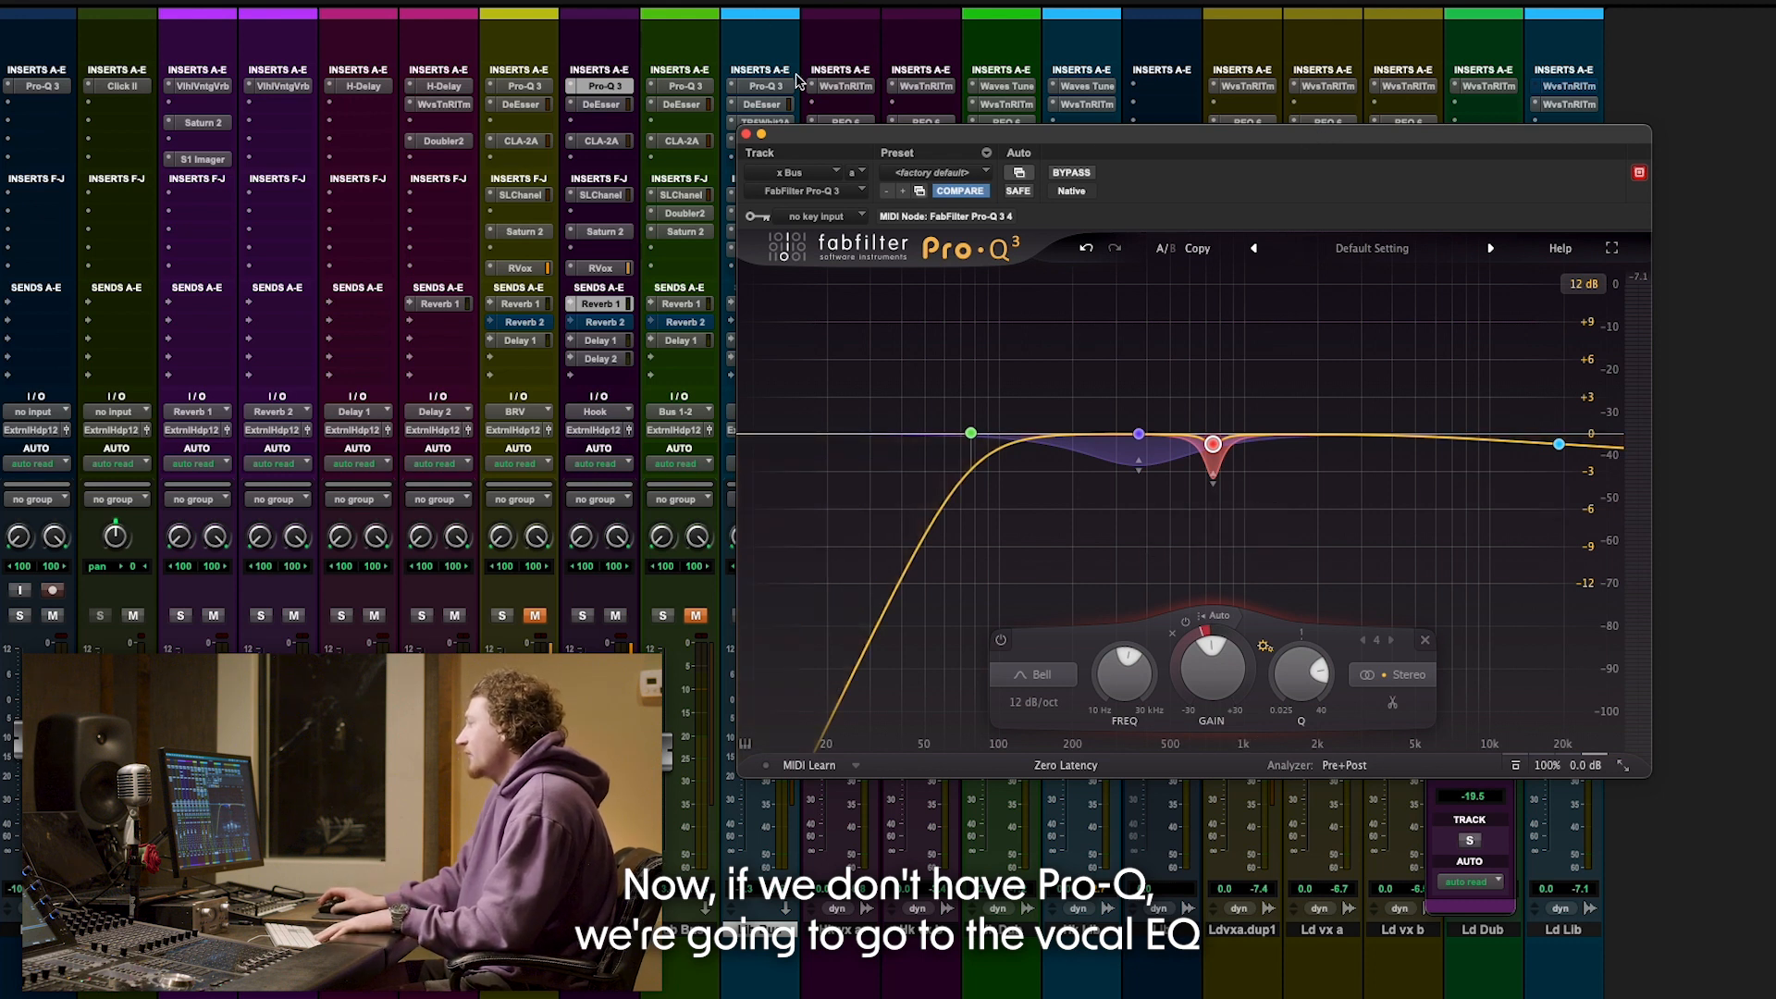
left_click_drag(1136, 148, 771, 130)
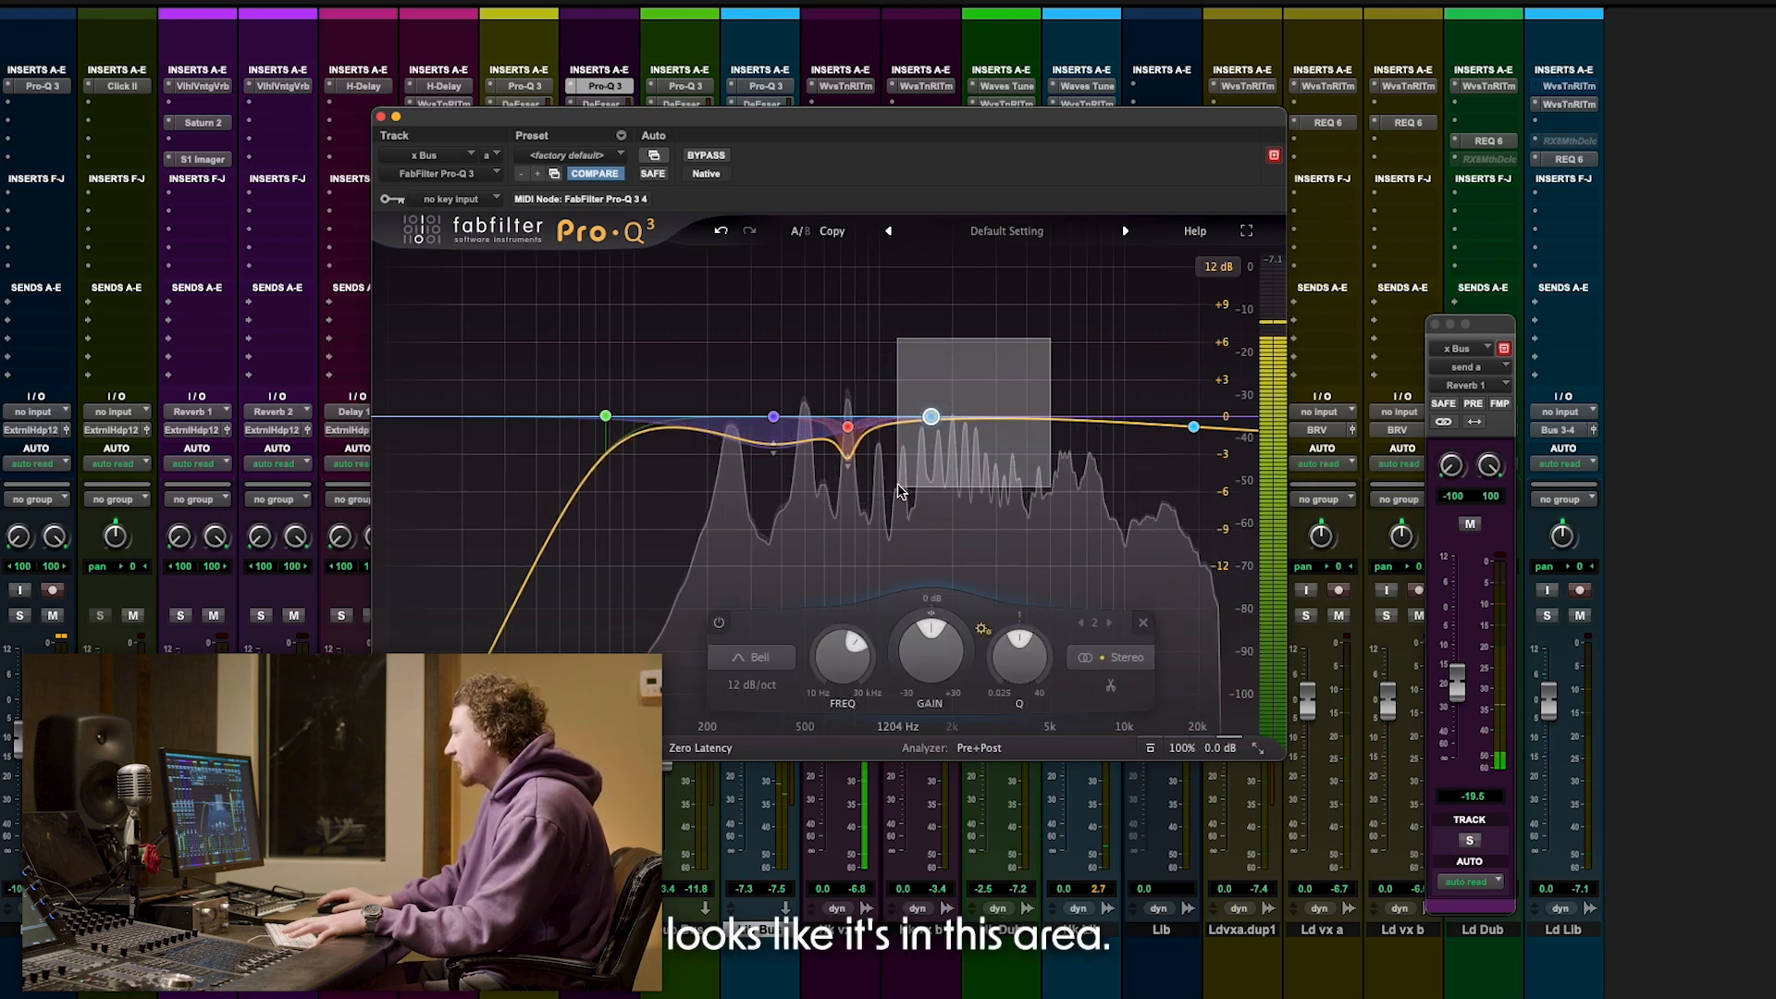
Sweep the soloed upper-mid bell band of the x Bus EQ to about 1372 Hz, stop playback and reset the band's gain to 0 dB.
left_click_drag(950, 424, 983, 419)
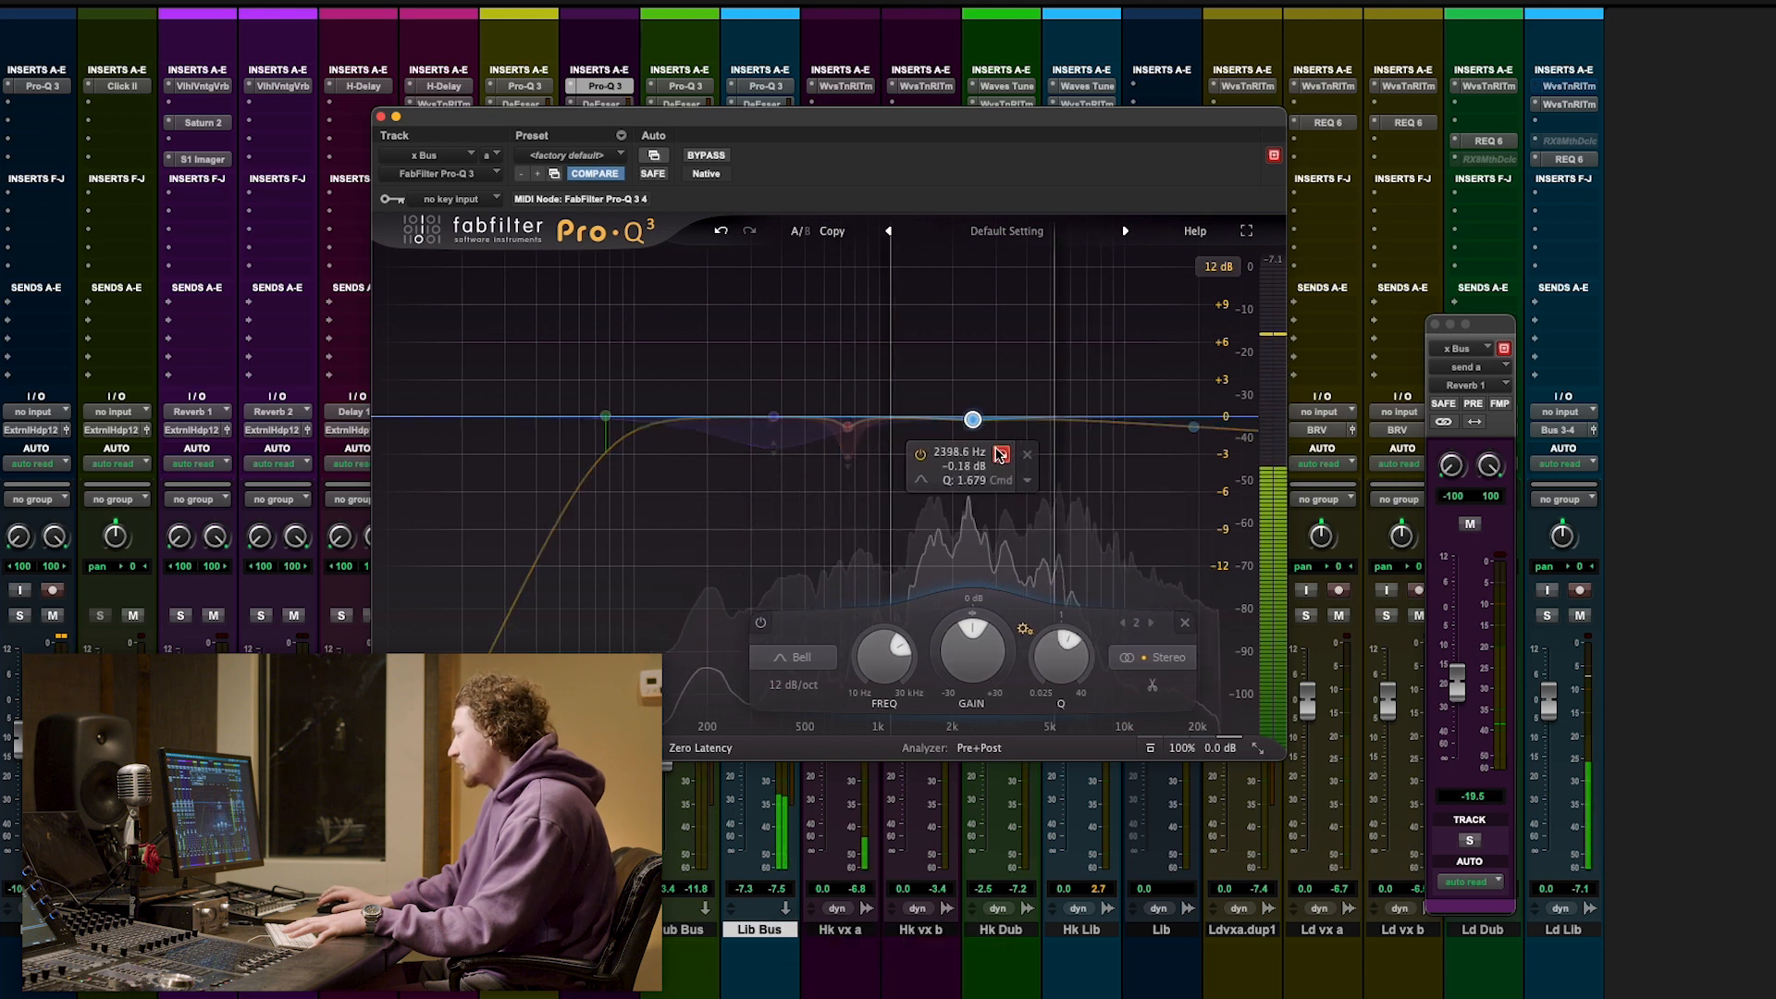
left_click_drag(978, 452, 965, 451)
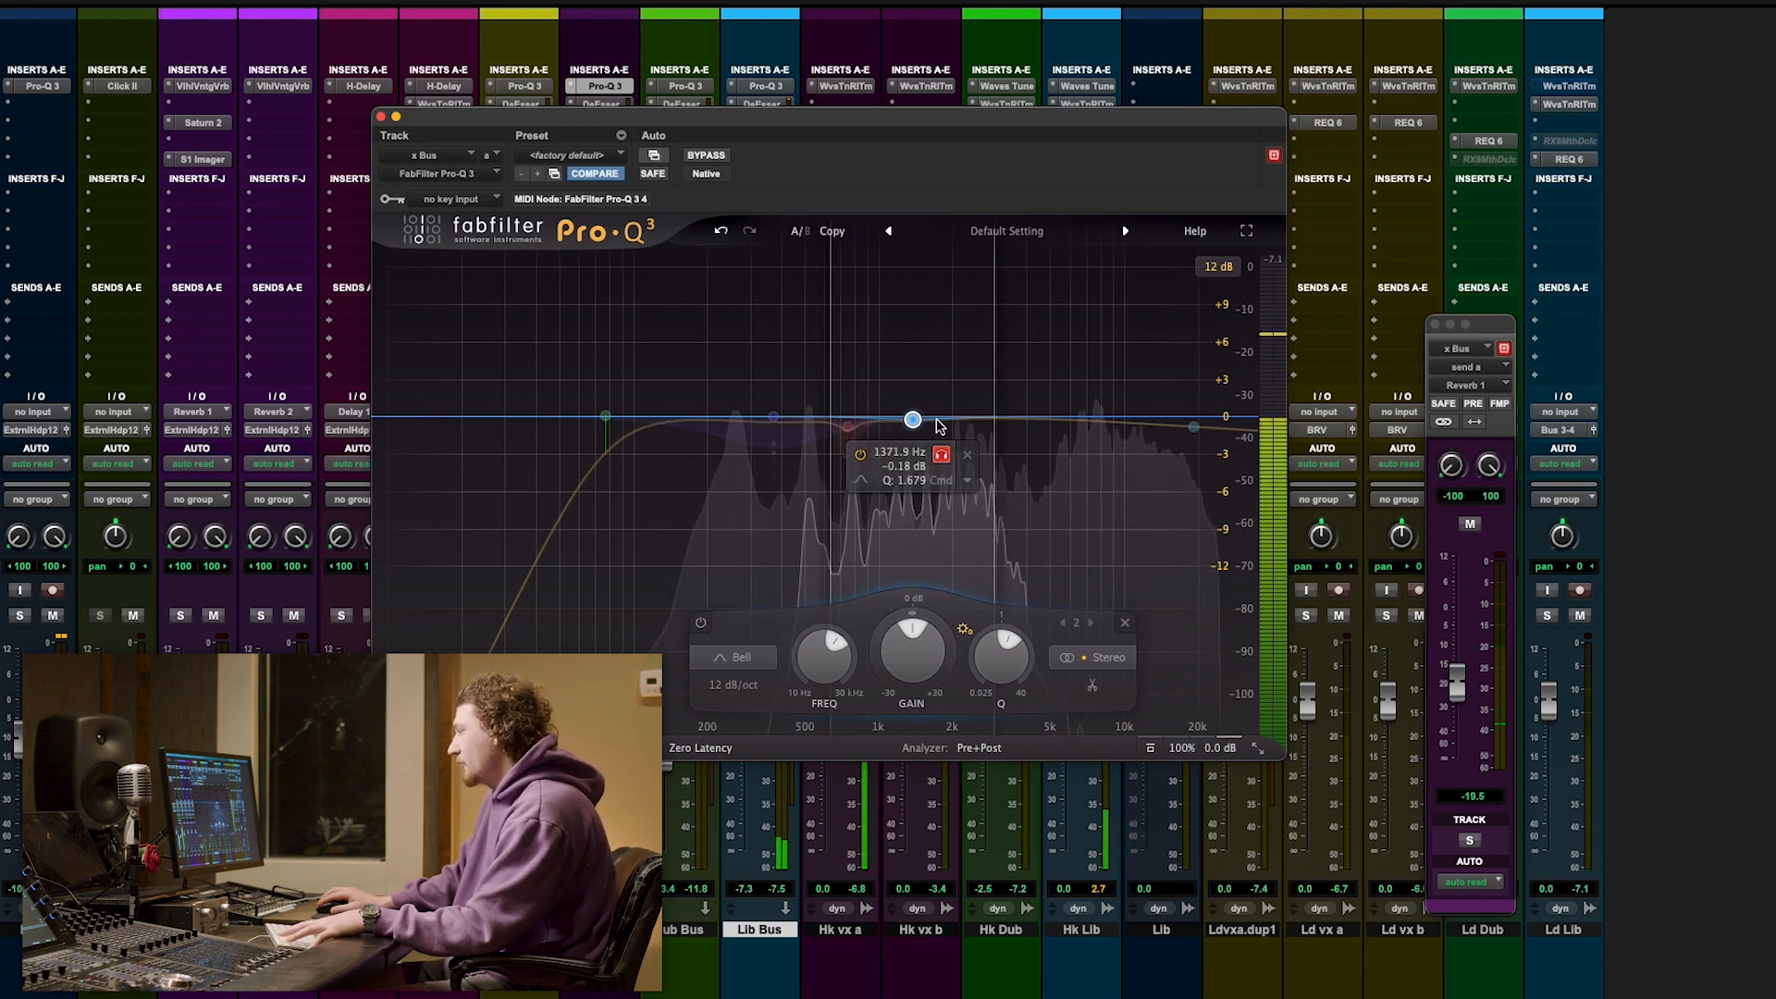
left_click_drag(936, 420, 936, 420)
key("space")
left_click(912, 650, "alt")
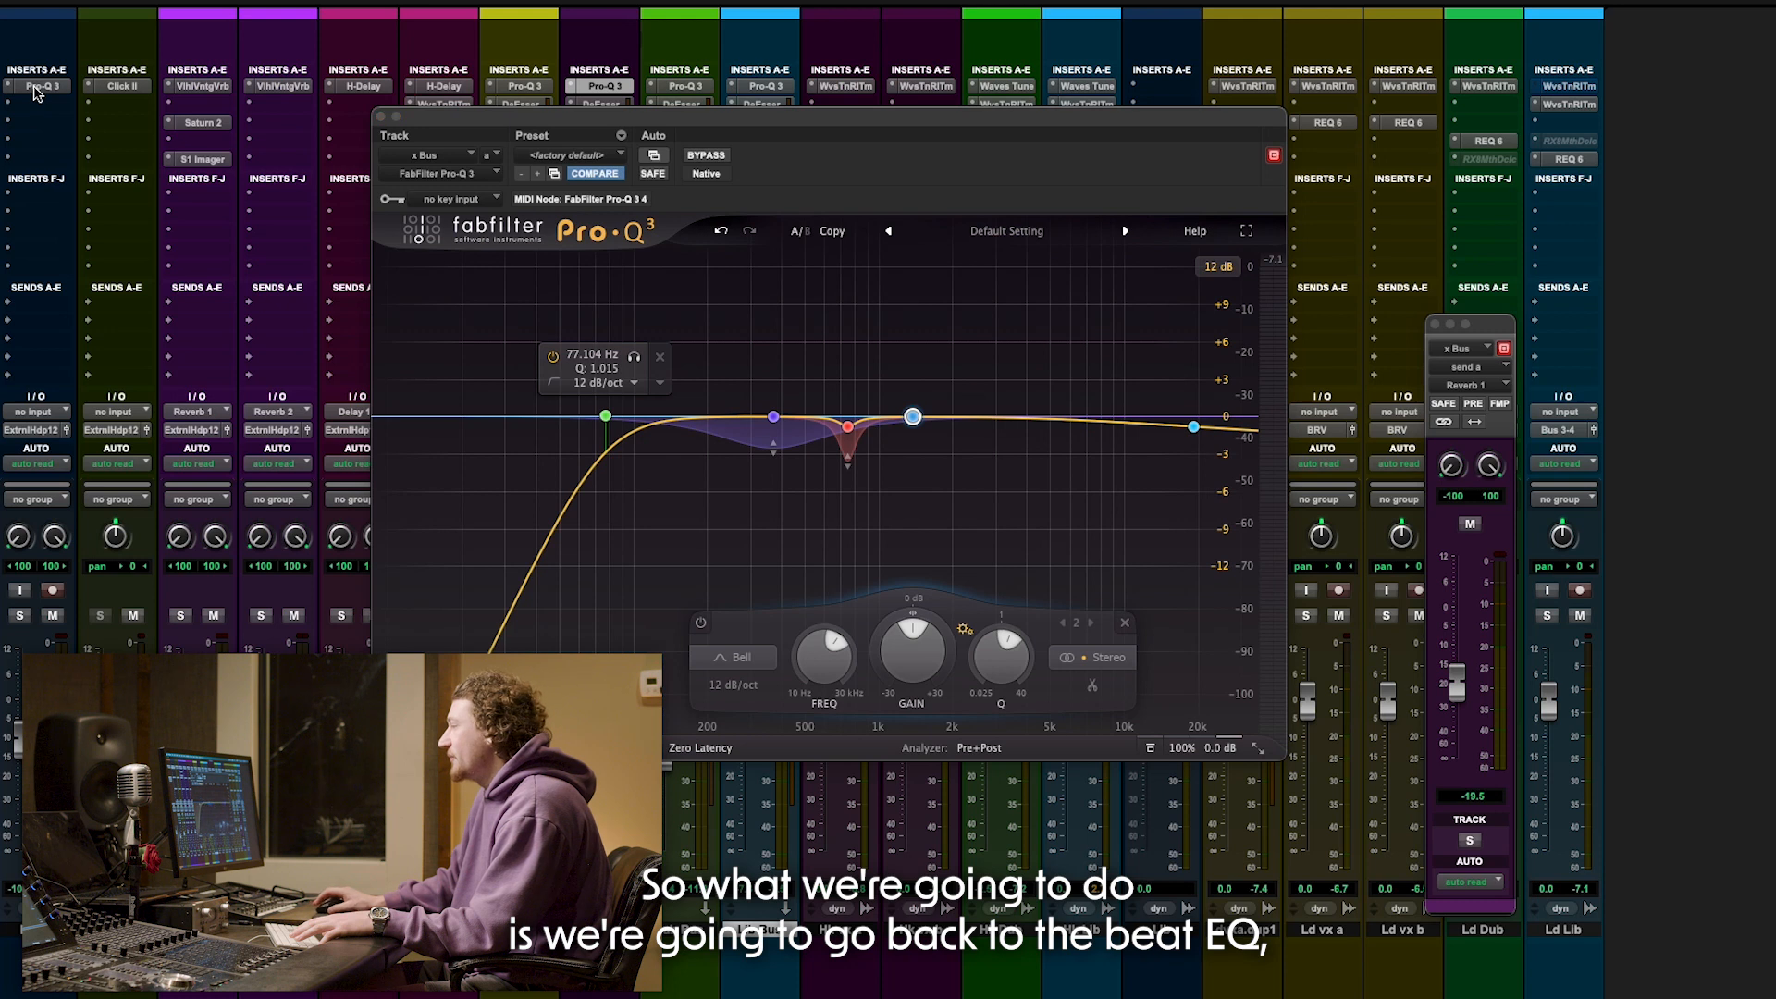
Return to the BEAT Pro-Q 3 and add a bell band at about 1362 Hz with a dynamic range of about -1.20 dB.
left_click(35, 86)
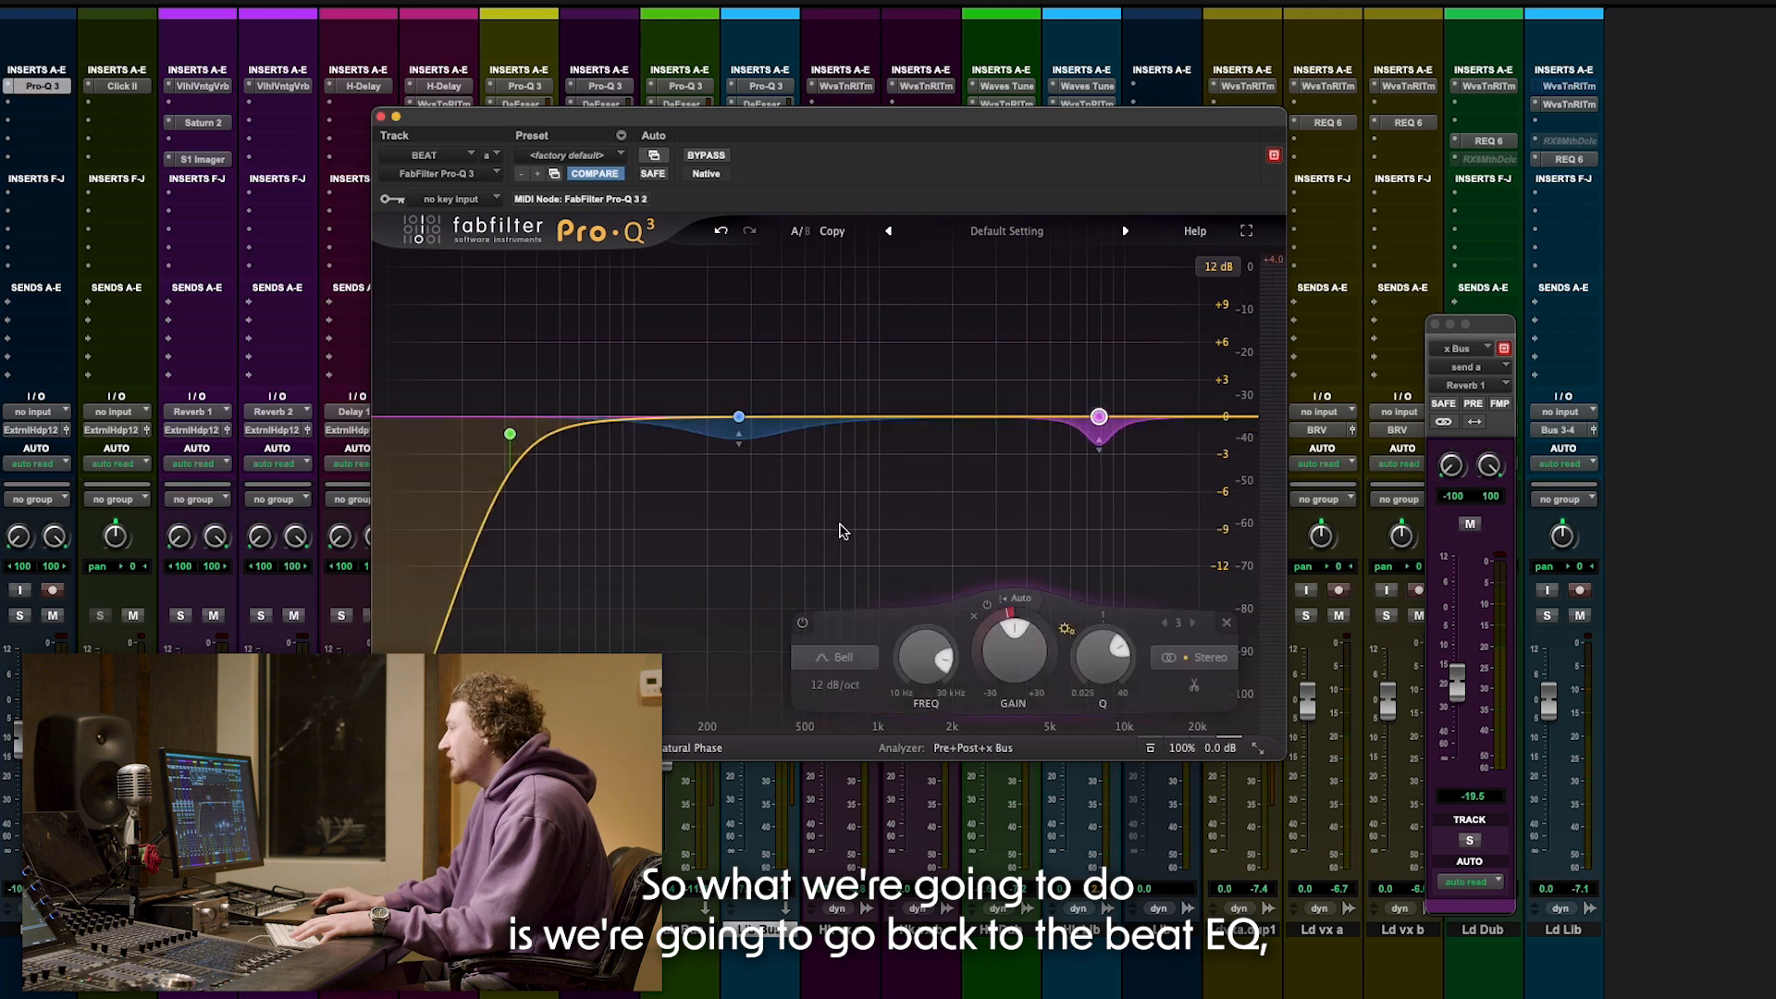
double_click(923, 417)
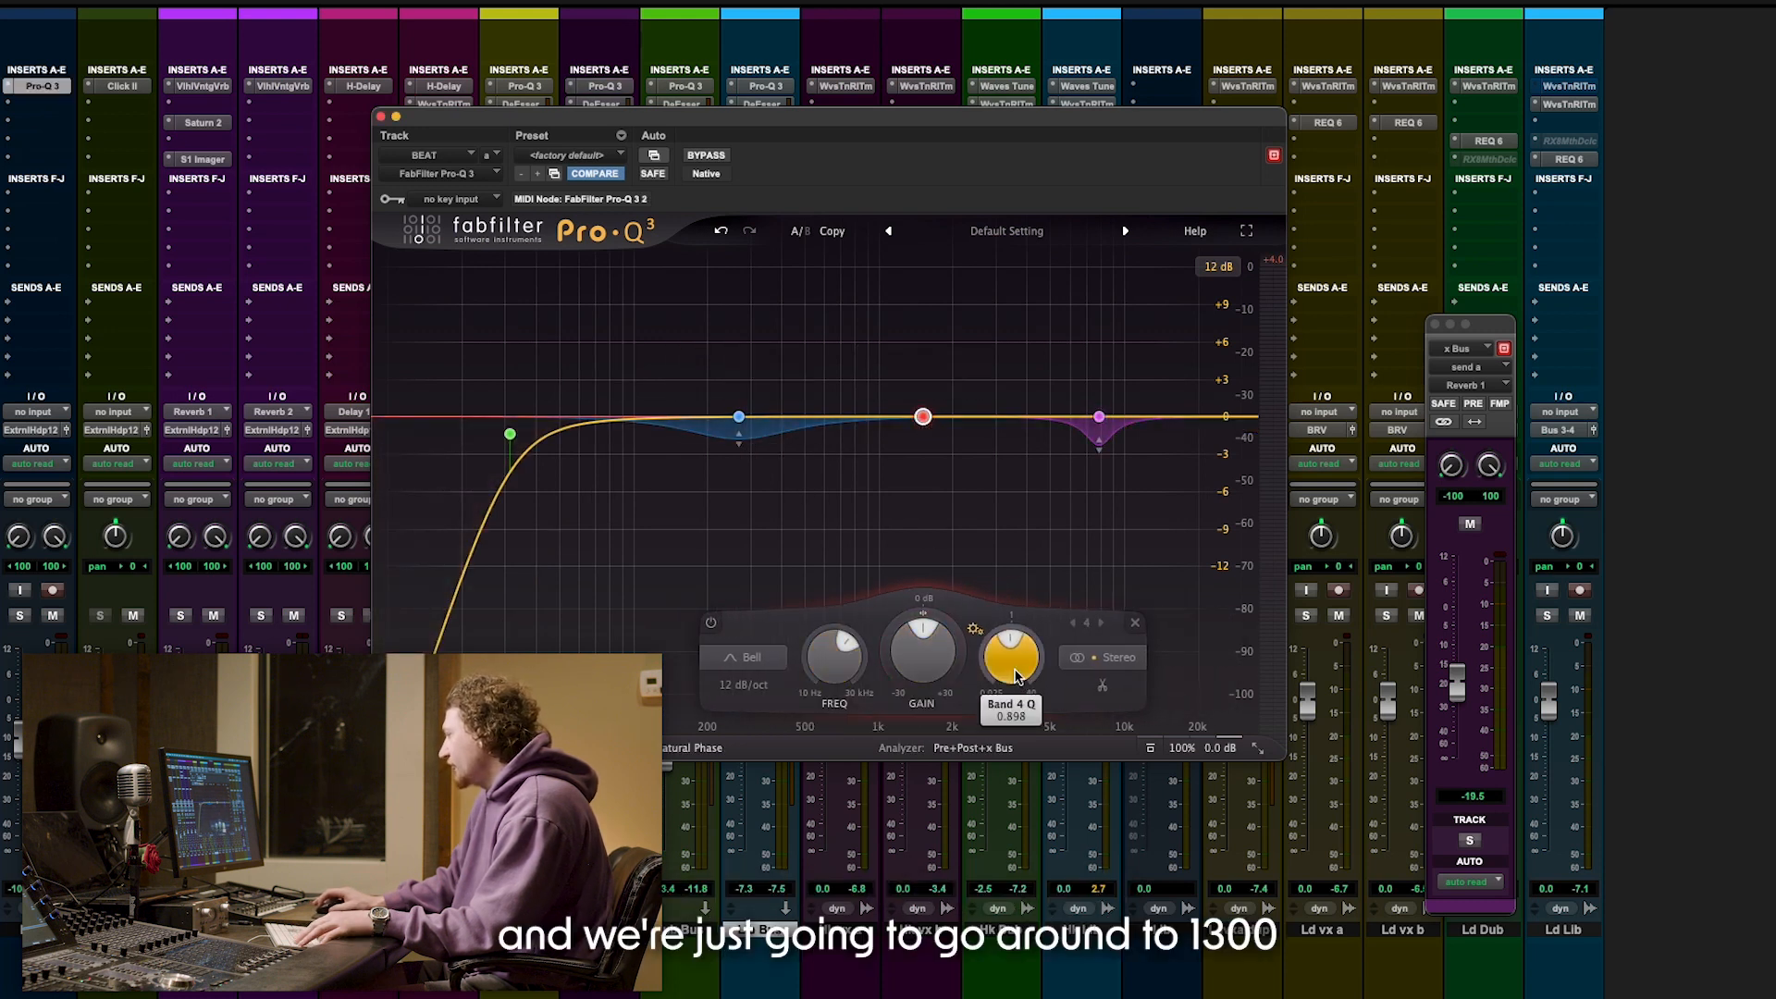
left_click_drag(1017, 678, 1021, 703)
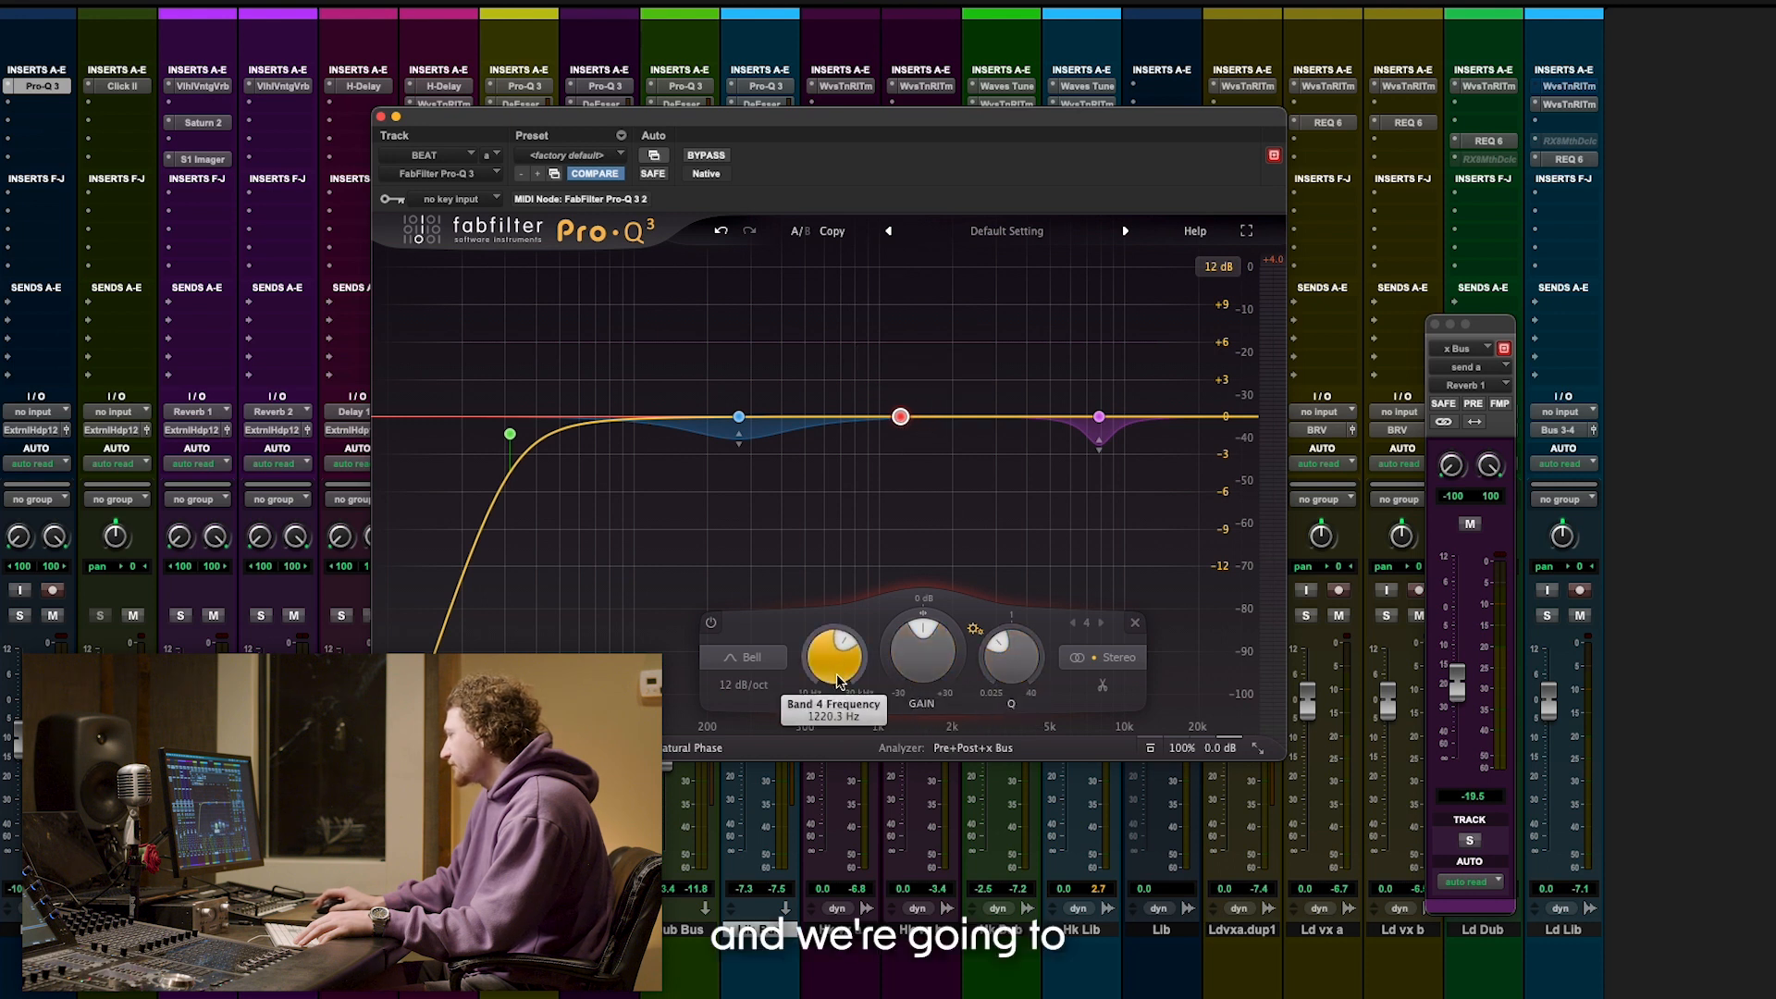
left_click_drag(897, 416, 914, 428)
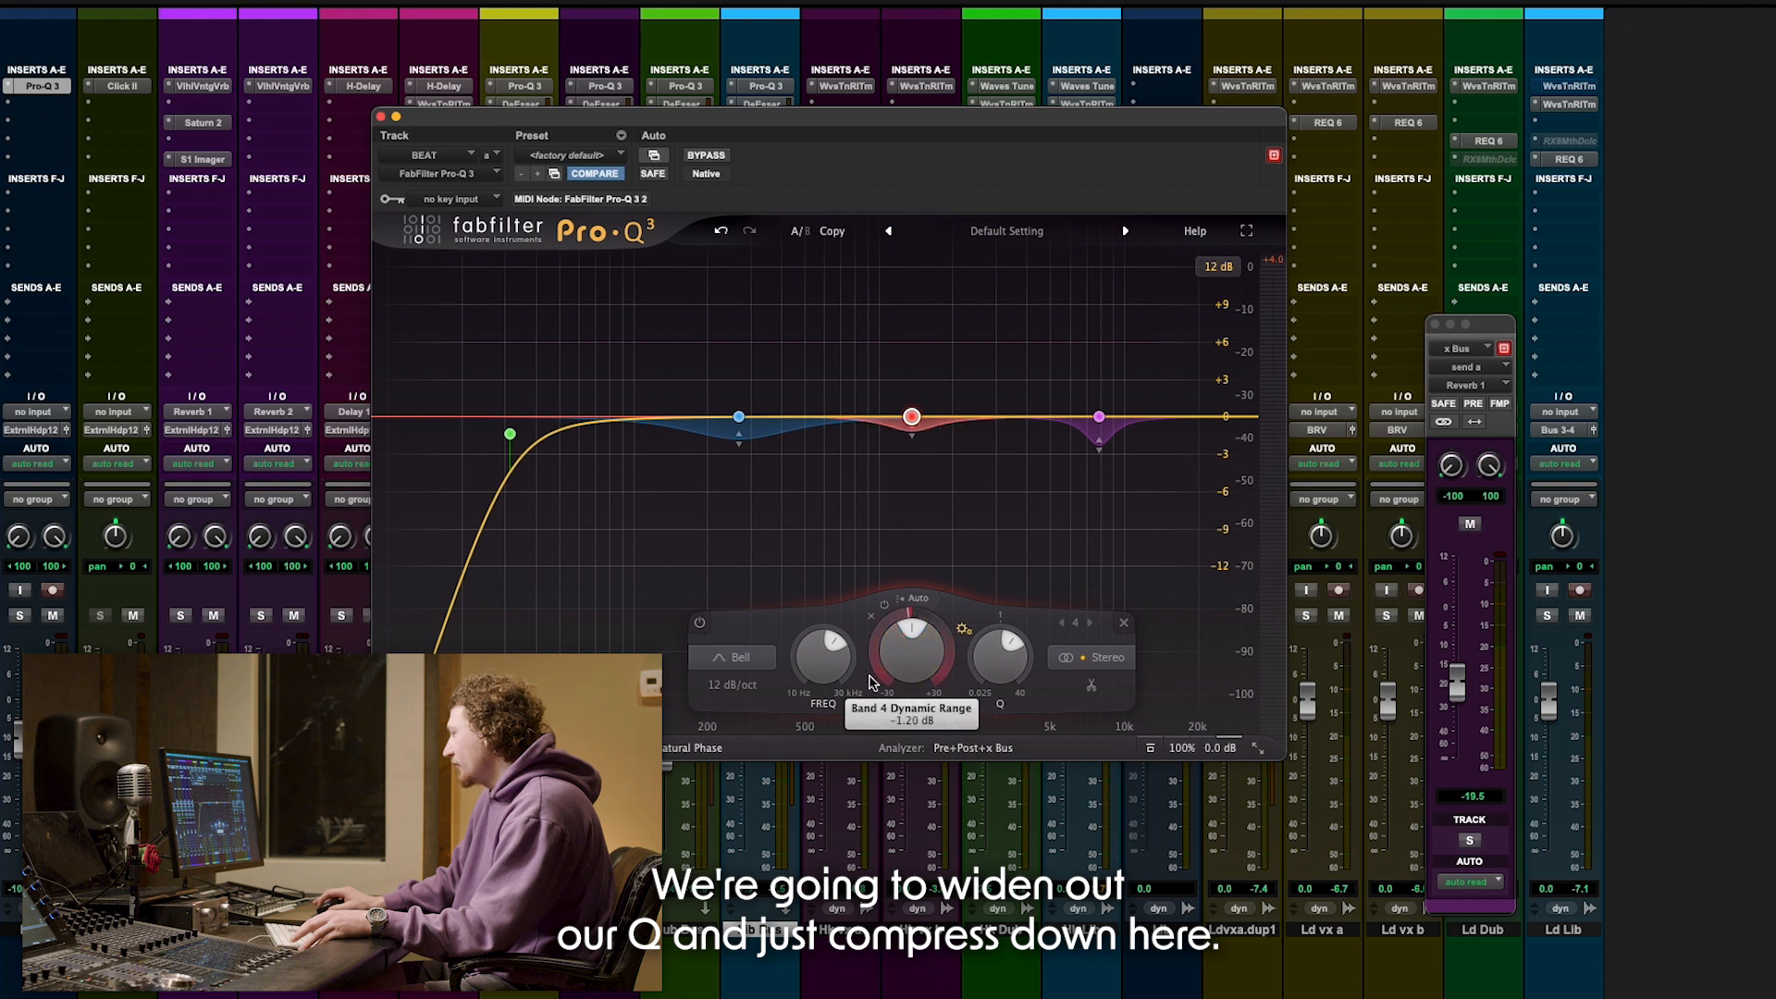
Widen the 1362 Hz band to Q 0.950 and deepen its dynamic reduction while listening to the hook.
left_click_drag(988, 661, 1022, 698)
mouse_move(911, 428)
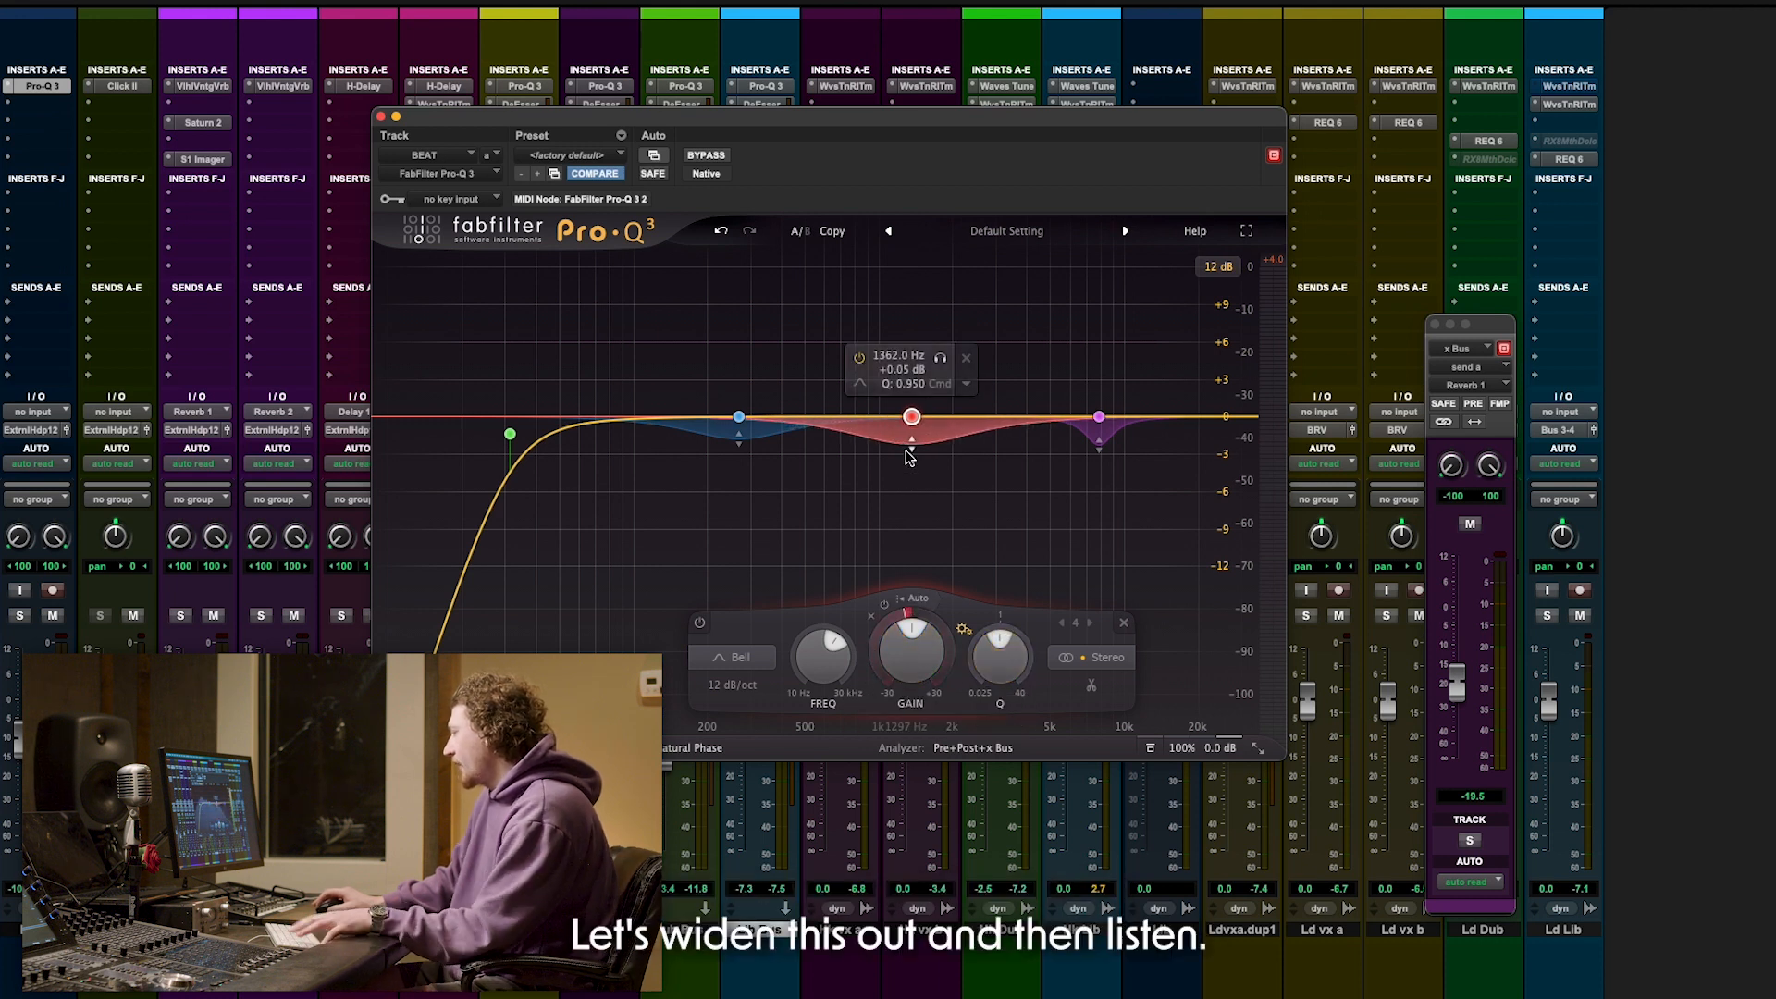
key("space")
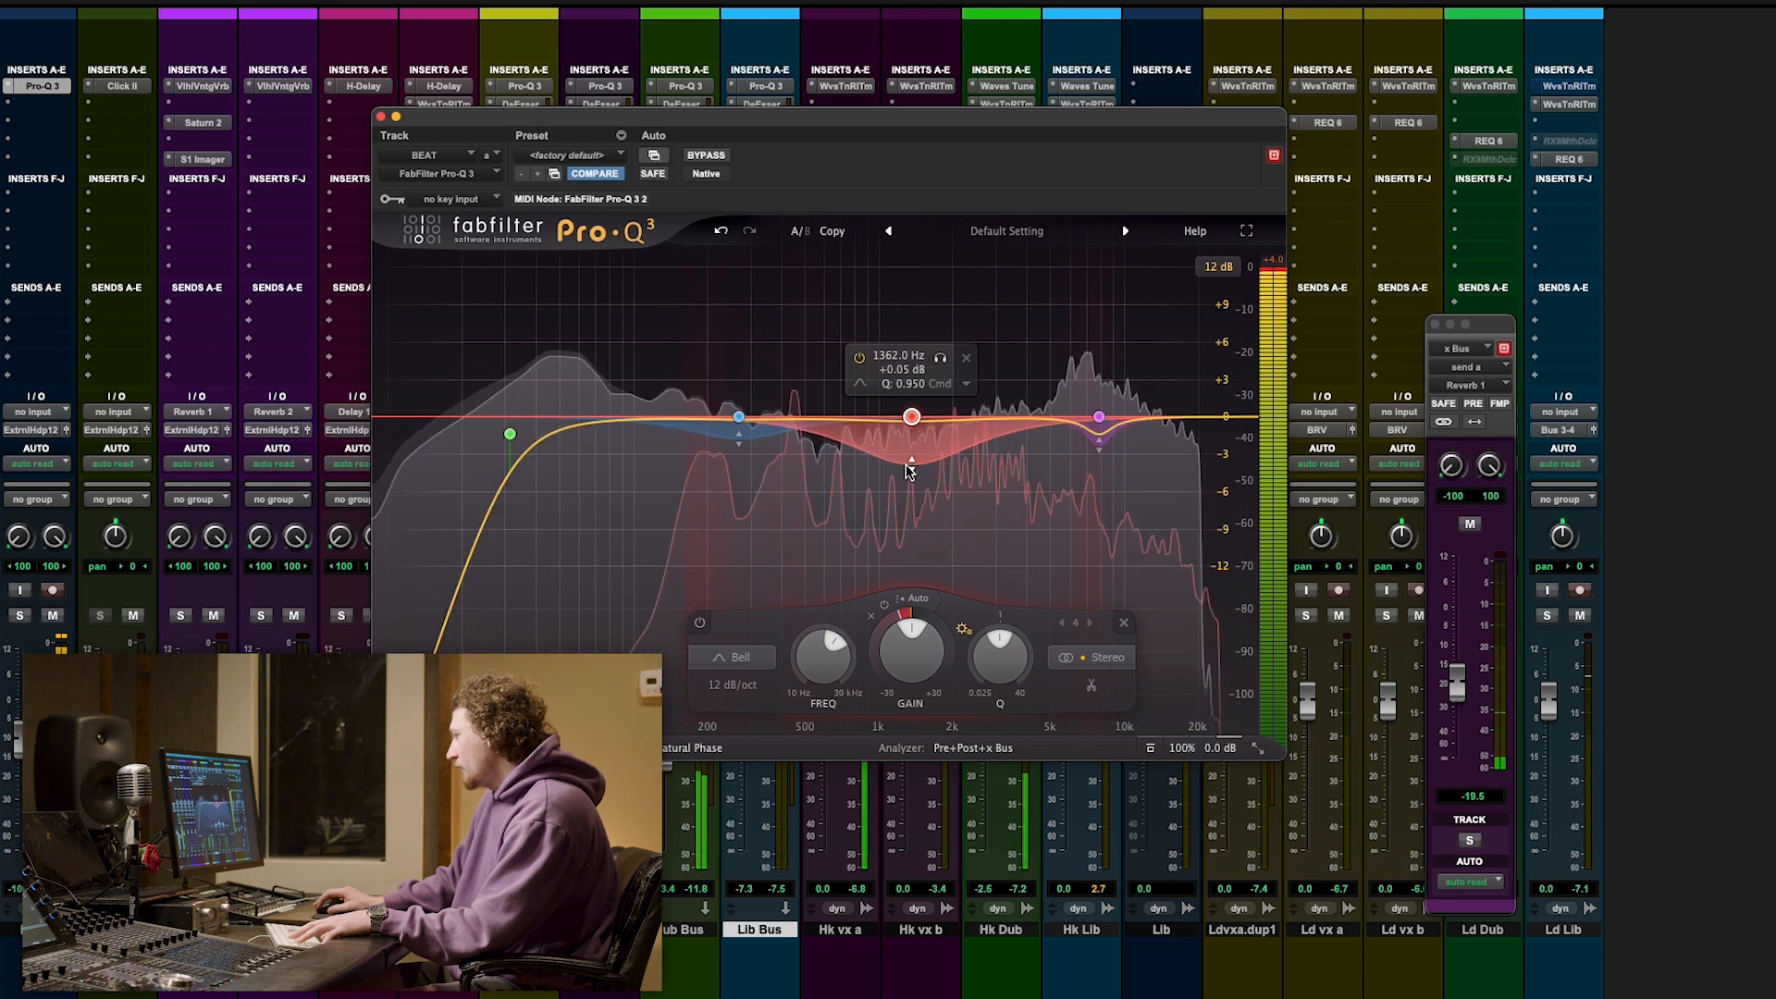
key("space")
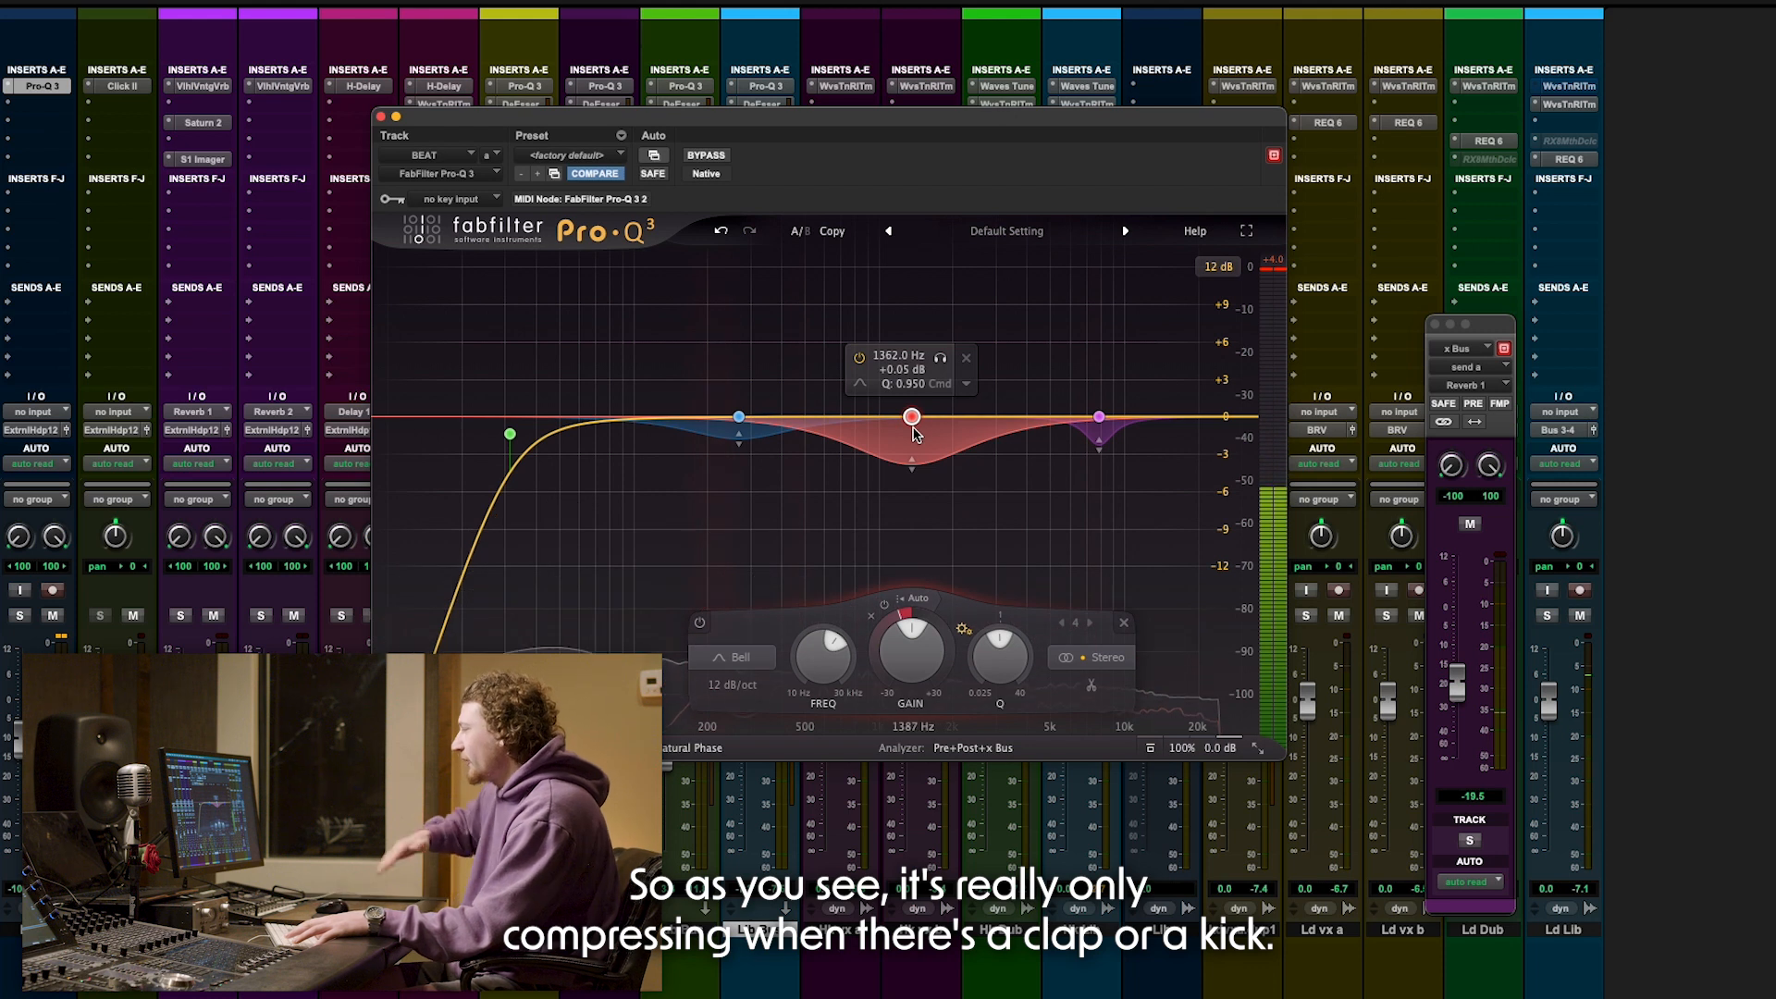